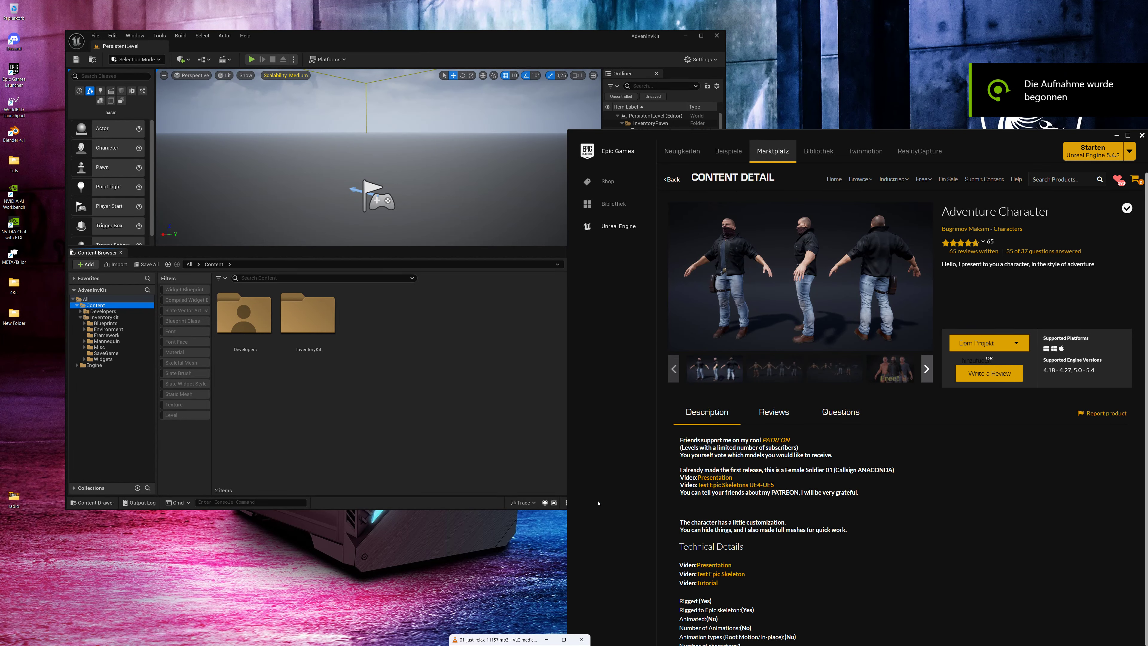
Step: Add the Adventure Character pack to the AdvenInvKit project from the Epic Games Launcher
click(968, 347)
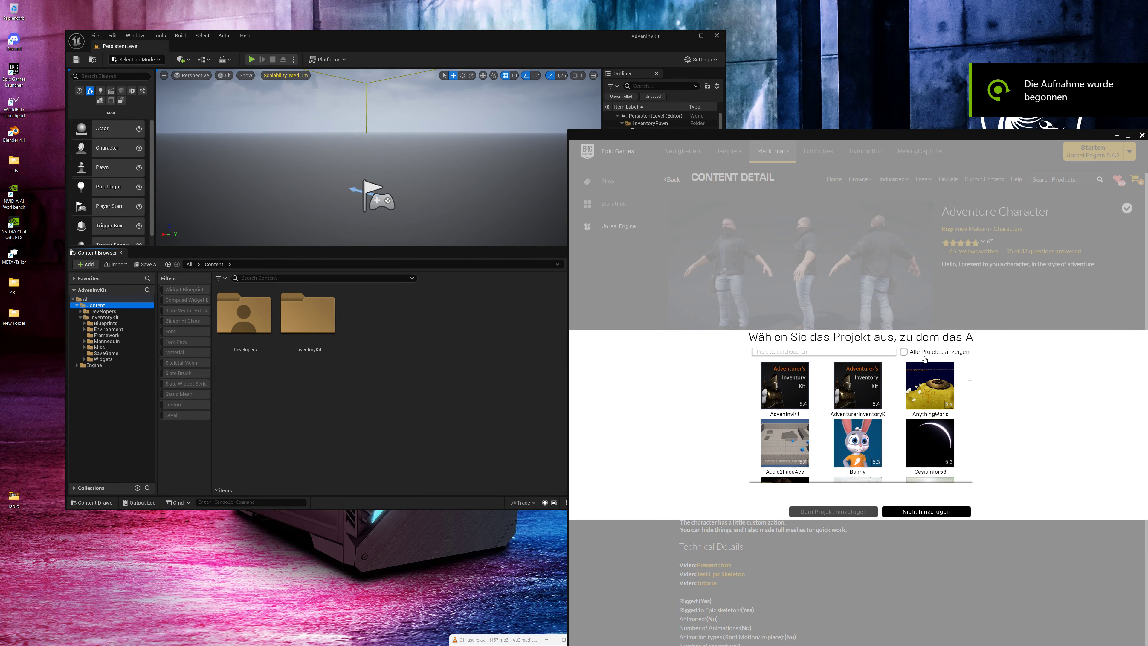
click(809, 389)
click(802, 512)
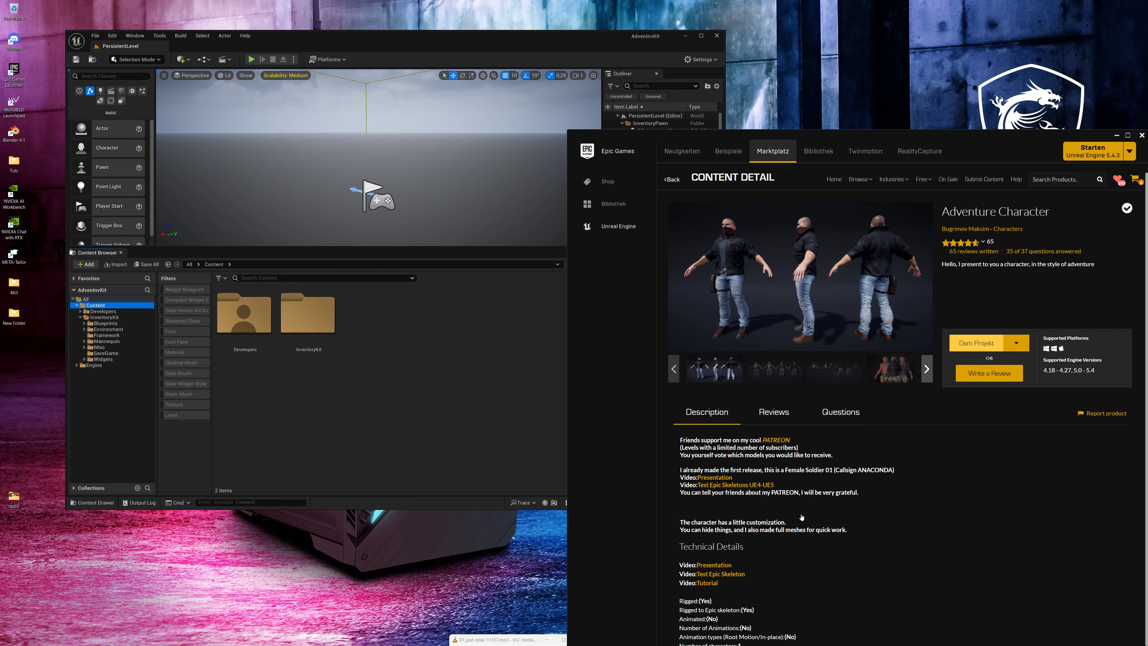
click(1121, 137)
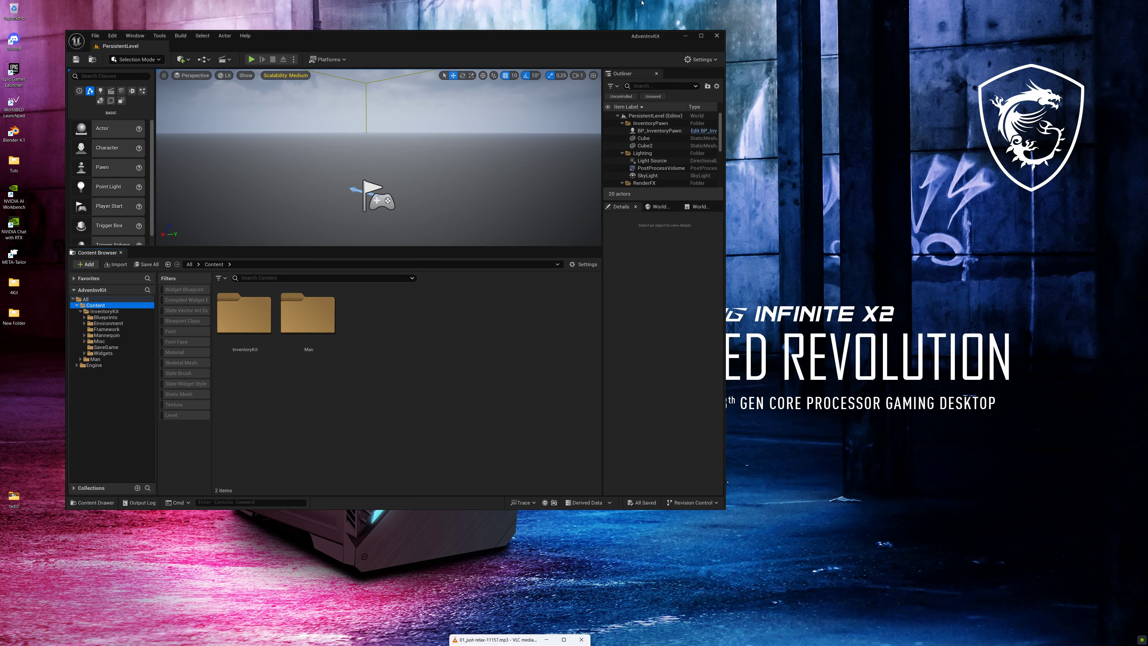
Step: Open the BP_ExampleCharacter blueprint from the Blueprints folder in its viewport
click(701, 36)
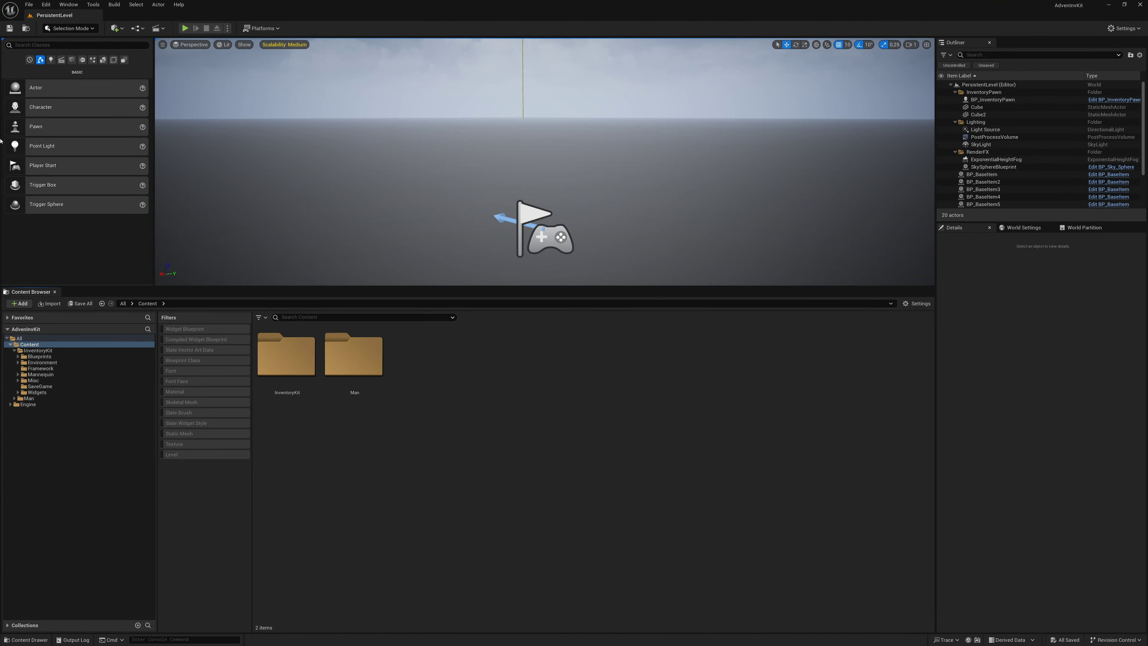
click(39, 357)
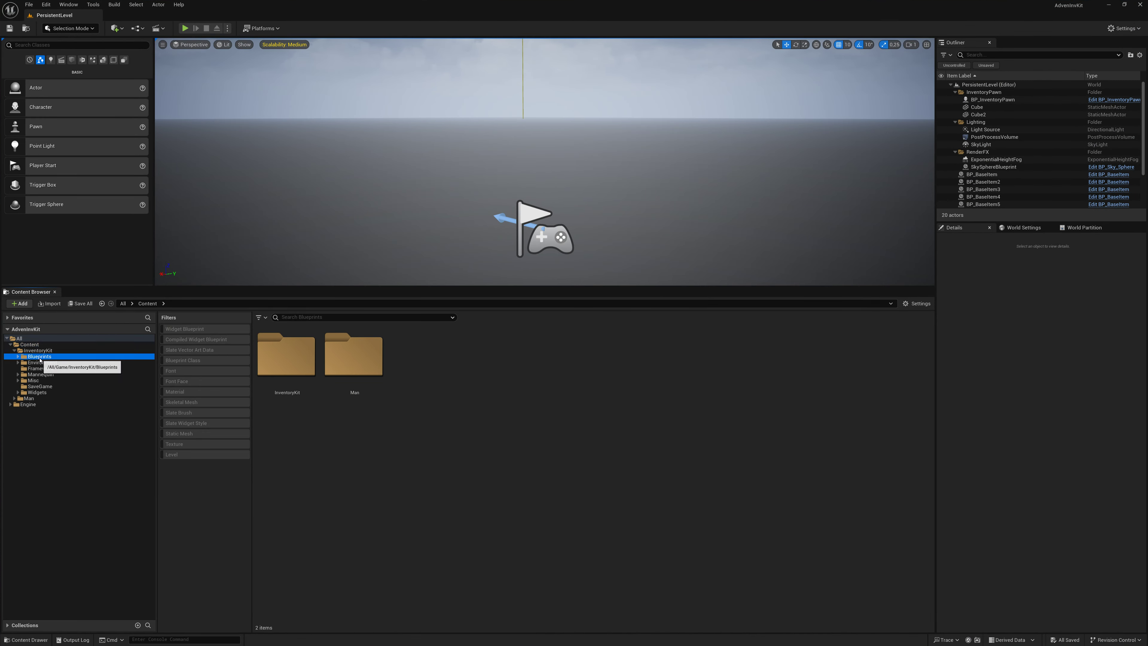
click(18, 358)
double_click(298, 521)
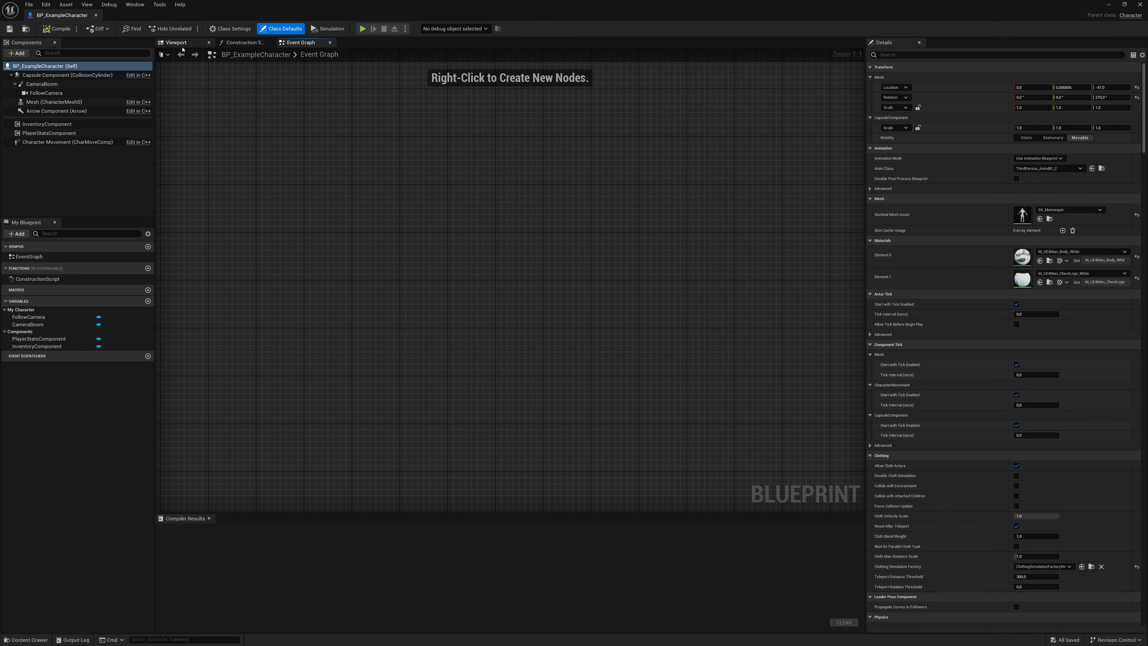
click(177, 43)
Step: Assign SK_Man_Full_01 from Man/Mesh/Full as its skeletal mesh, then compile and save
click(19, 642)
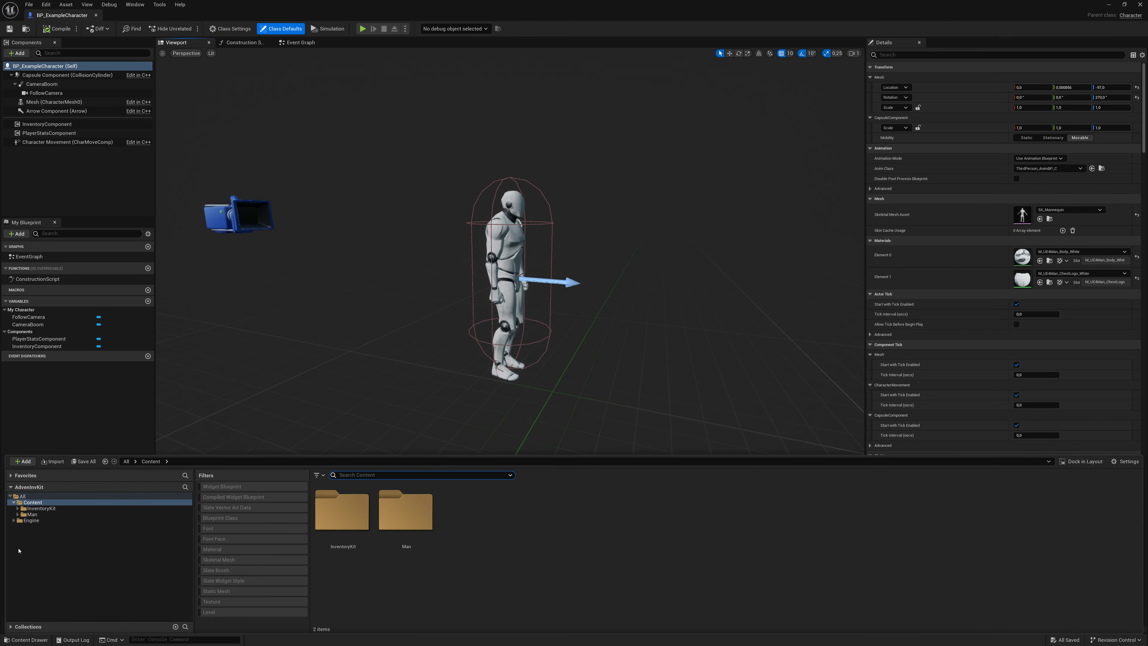
click(18, 514)
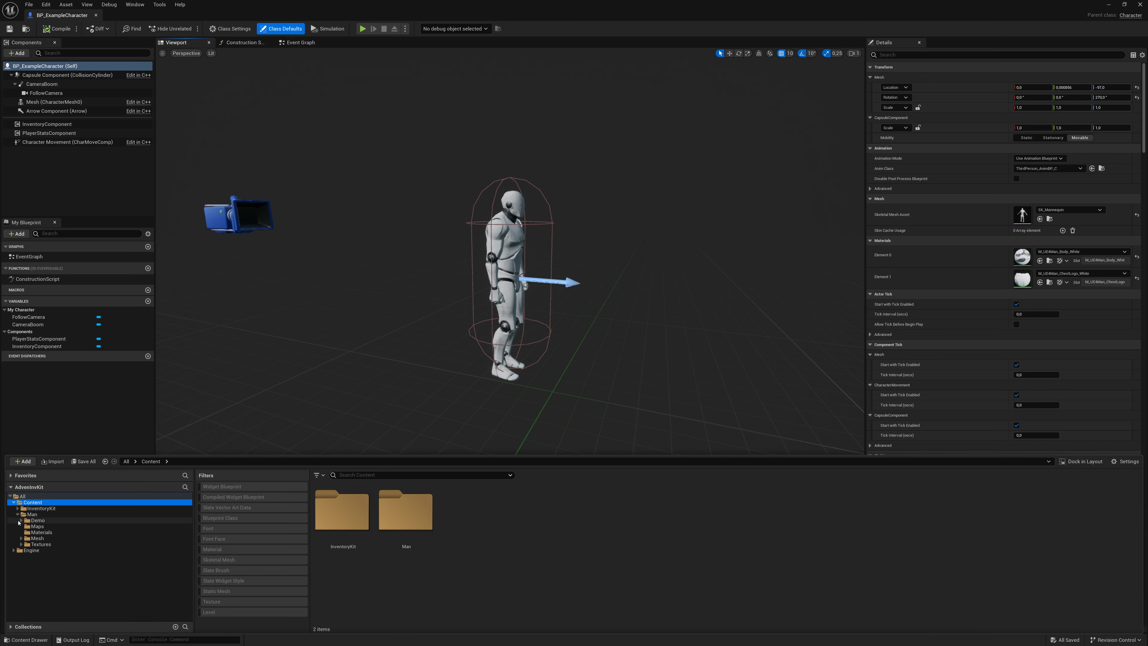
click(28, 545)
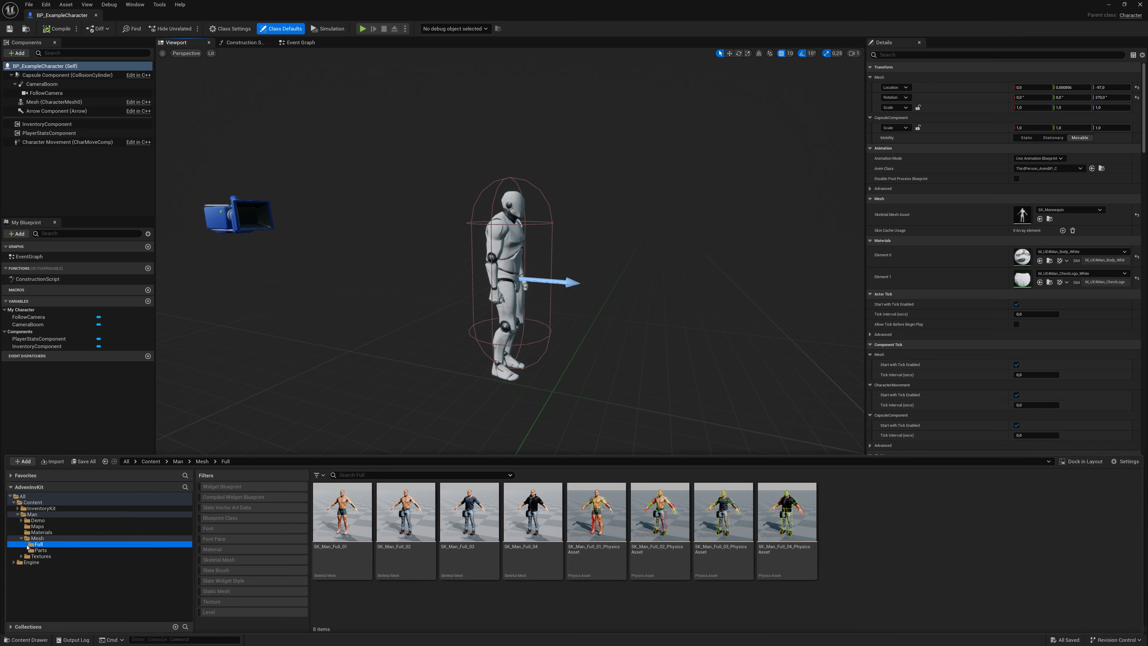
mouse_move(339, 515)
mouse_down()
mouse_move(1032, 242)
mouse_move(1058, 215)
mouse_up()
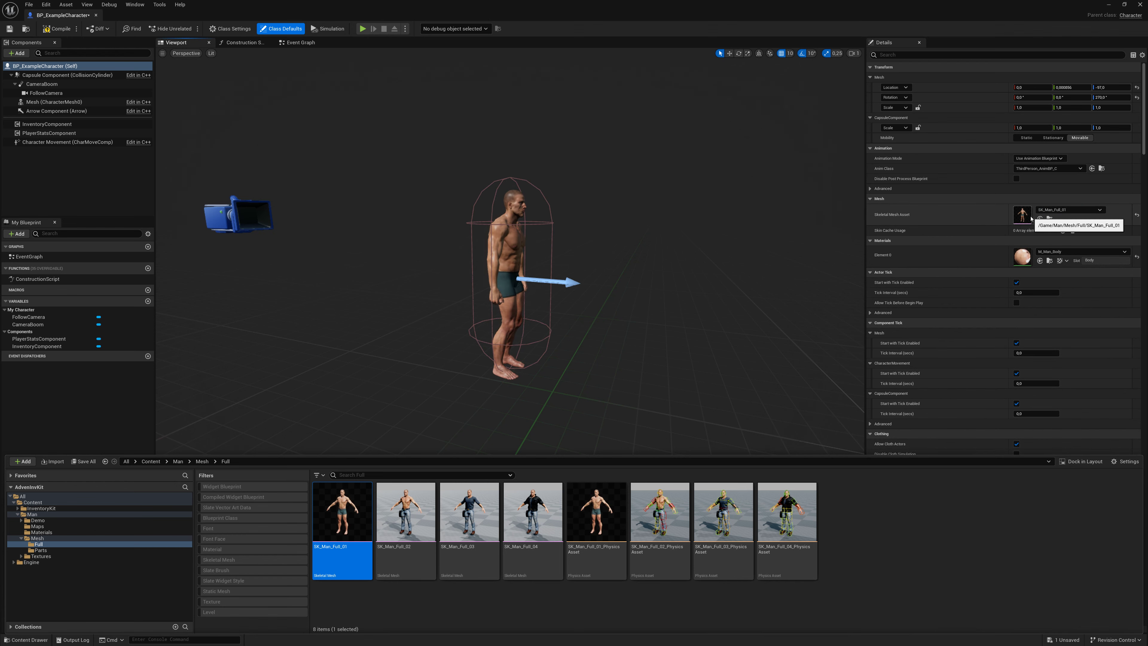
click(55, 29)
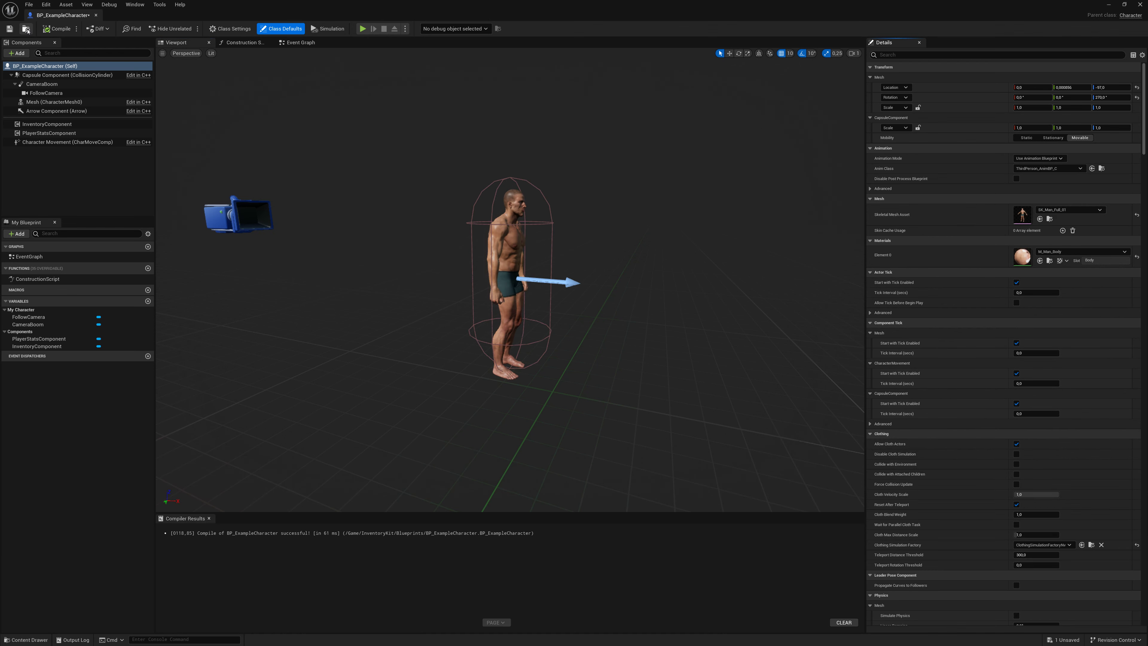
click(10, 29)
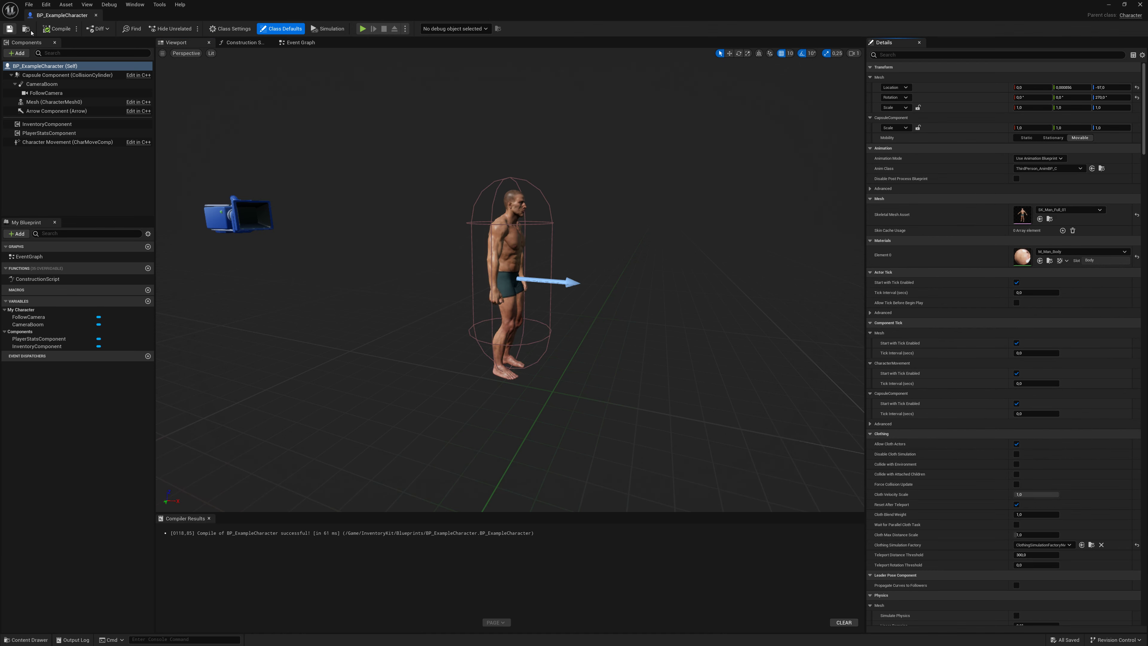
click(1145, 5)
Step: Set BP_InventoryPawn's skeletal mesh to SK_Man_Full_01, compile, and close the blueprint
double_click(339, 456)
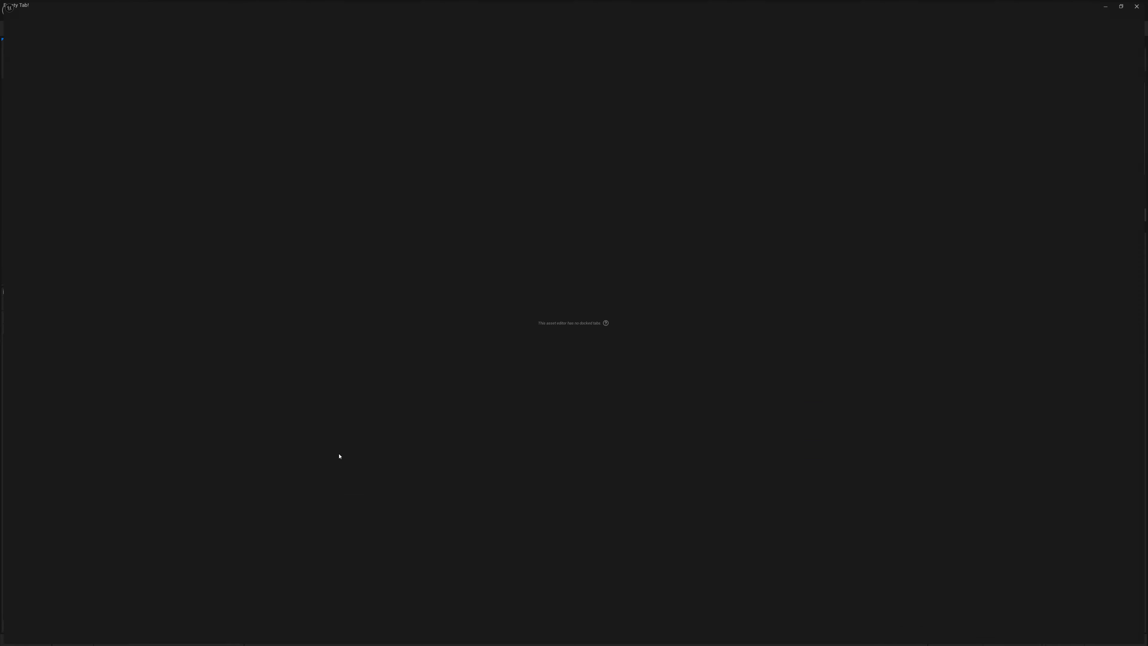
click(174, 42)
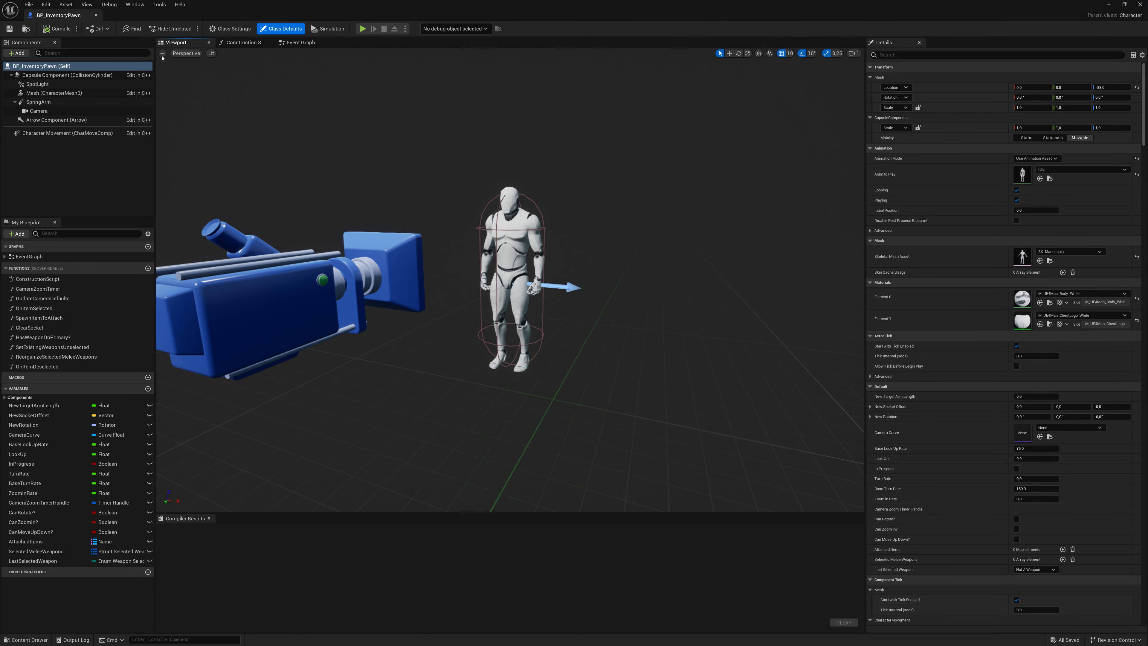
click(27, 640)
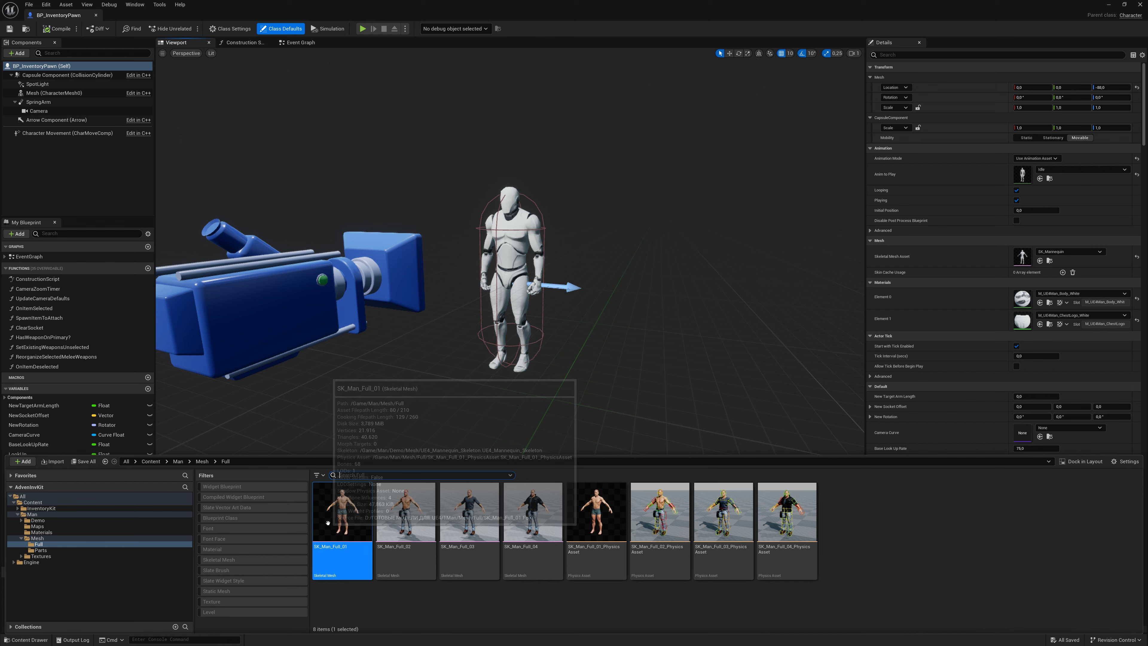
drag(342, 511, 1006, 248)
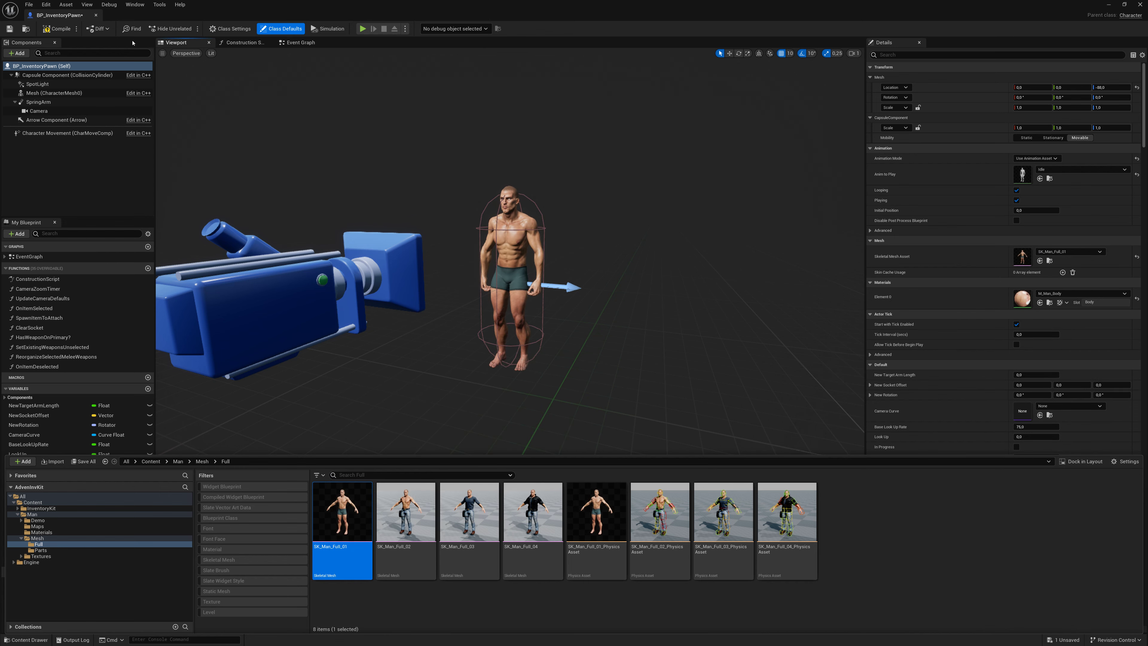
click(39, 31)
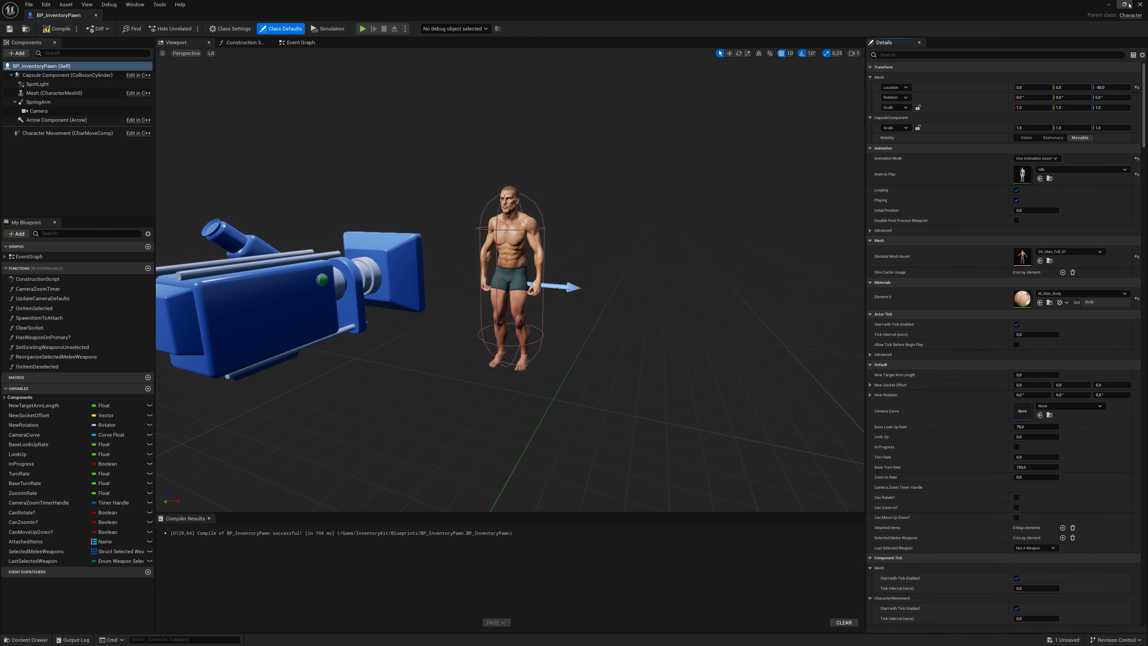
click(1138, 5)
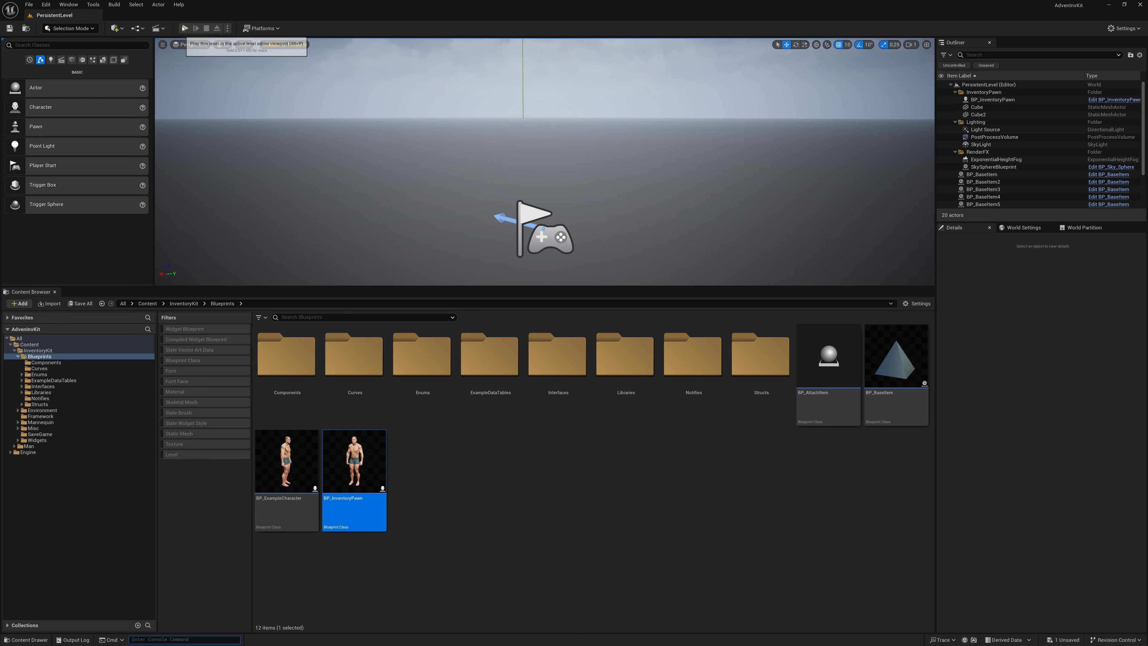
click(185, 28)
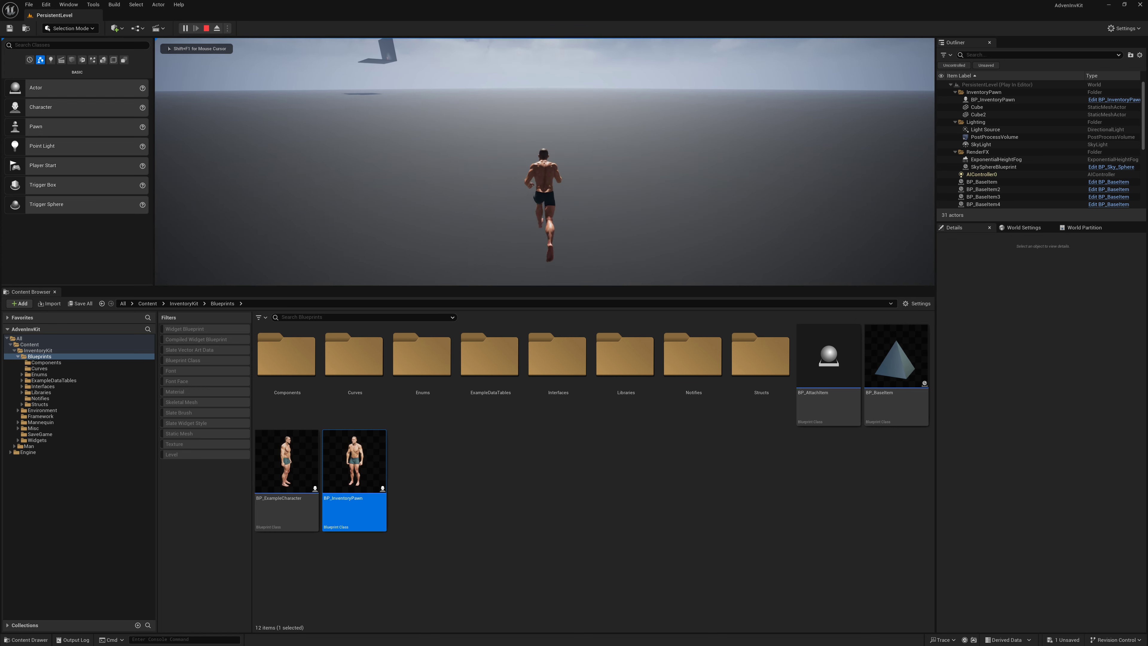
key(i)
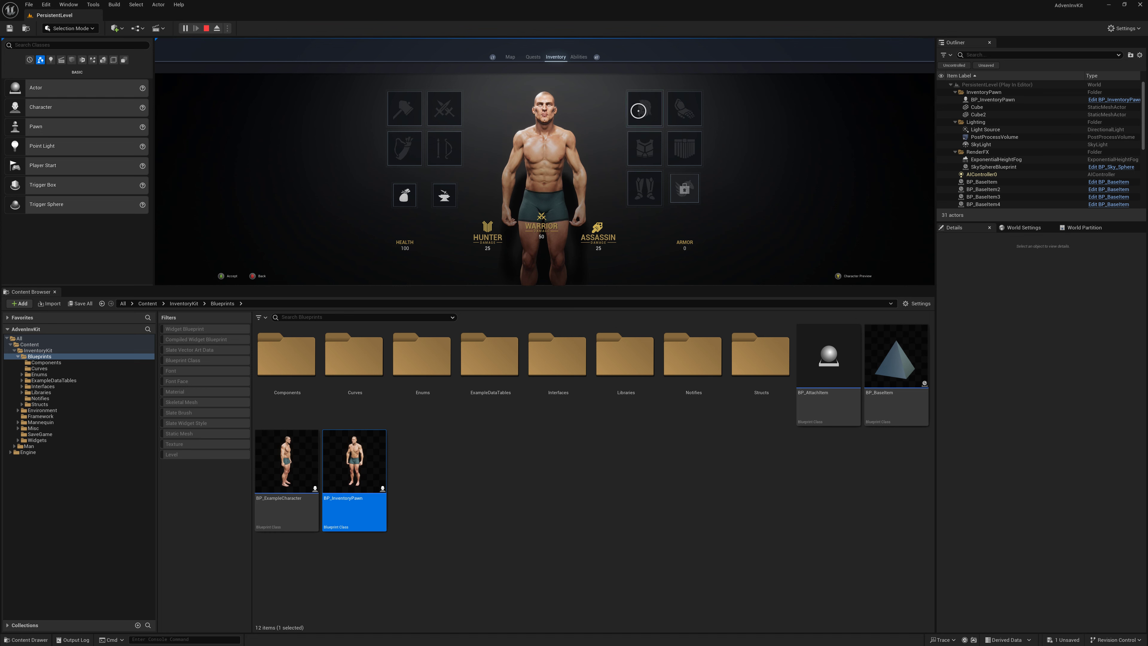
click(639, 110)
click(766, 104)
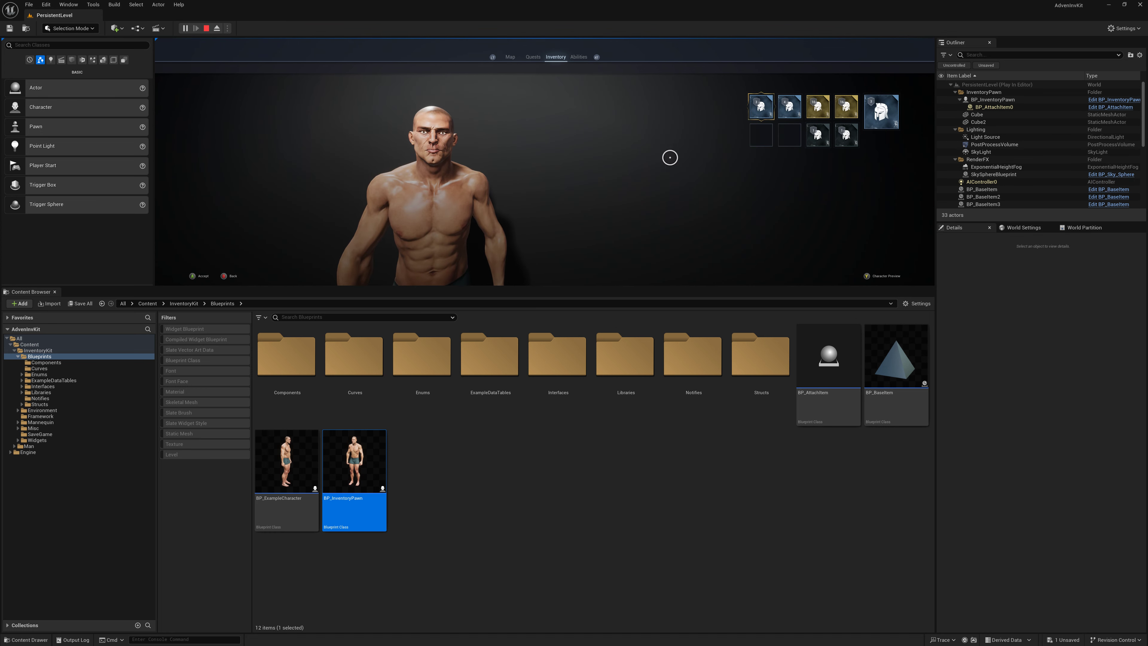
key(Escape)
key(Escape)
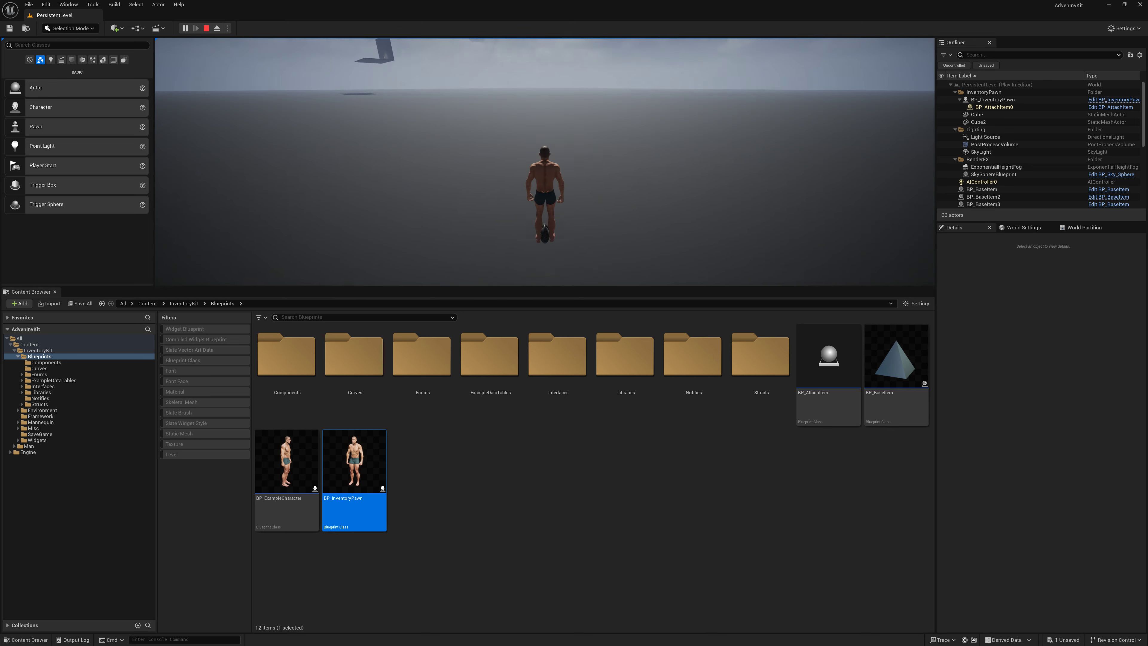
key(Escape)
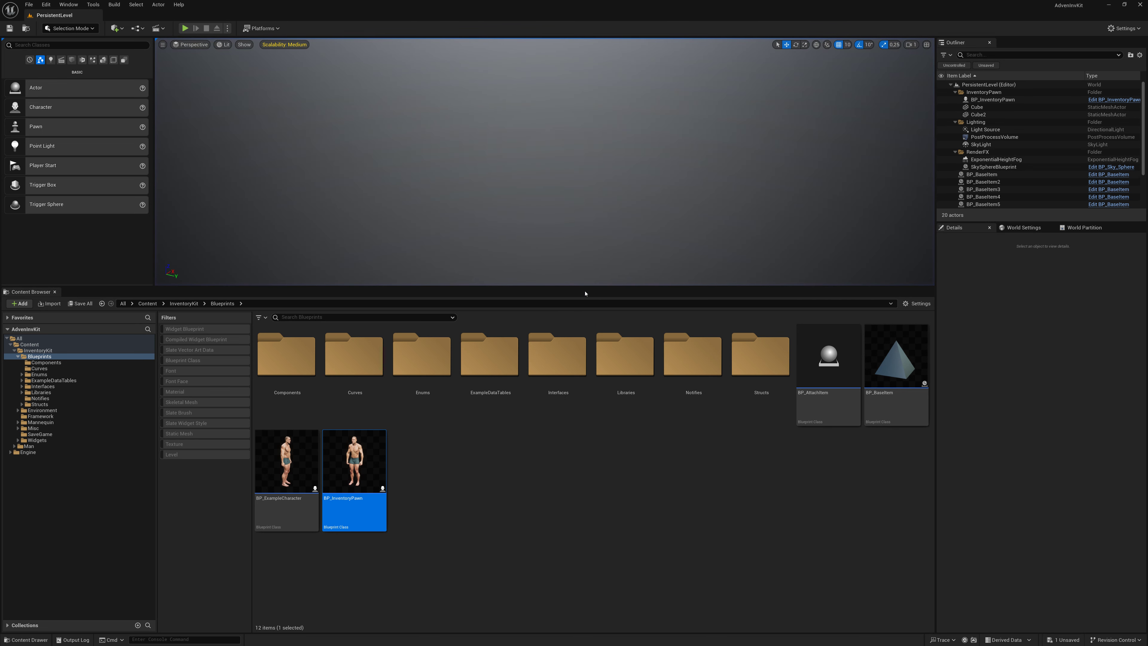
Step: Open UE4_Mannequin_Skeleton from InventoryKit's Mannequin/Character/Mesh folder in a floating window
drag(585, 290, 556, 336)
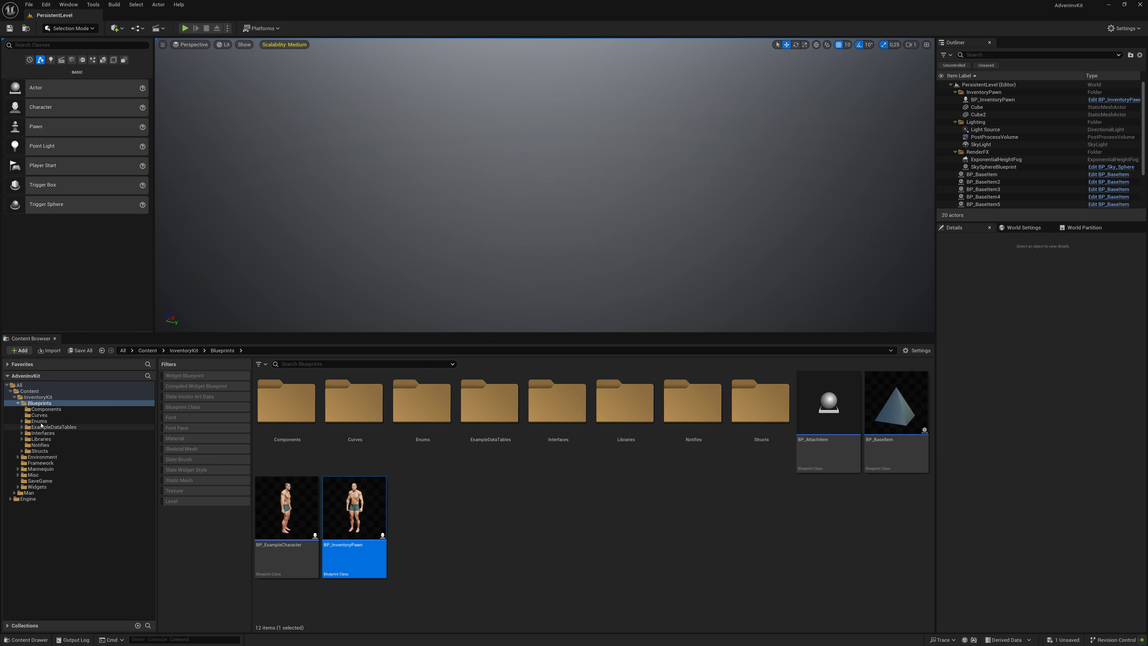
click(18, 403)
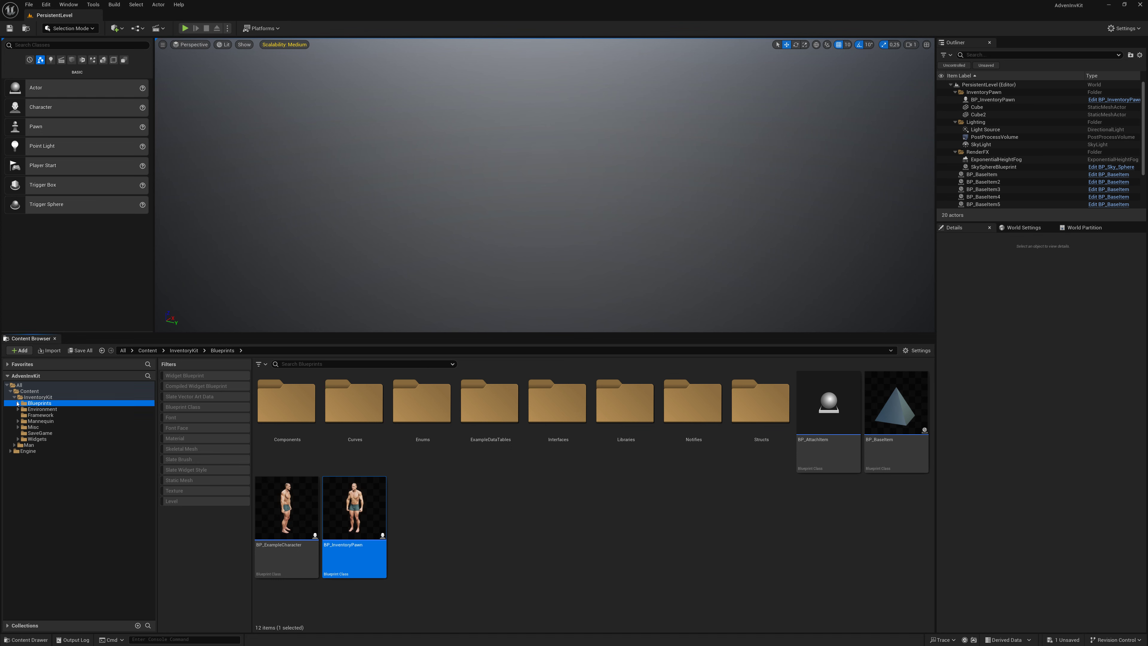
click(18, 421)
click(48, 440)
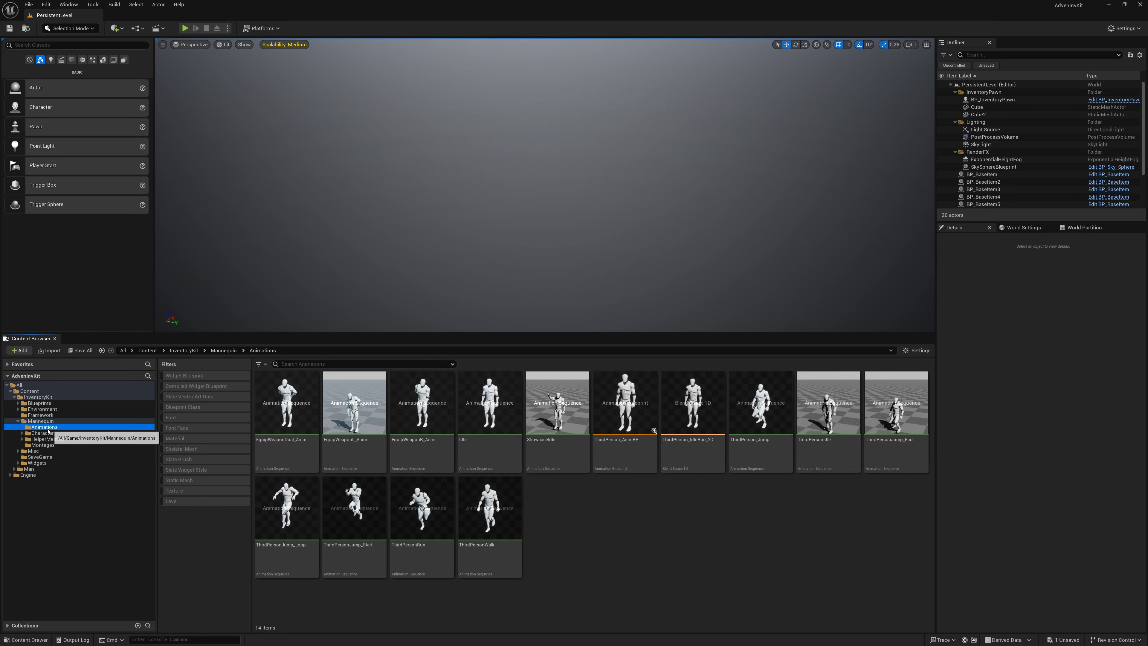
click(22, 433)
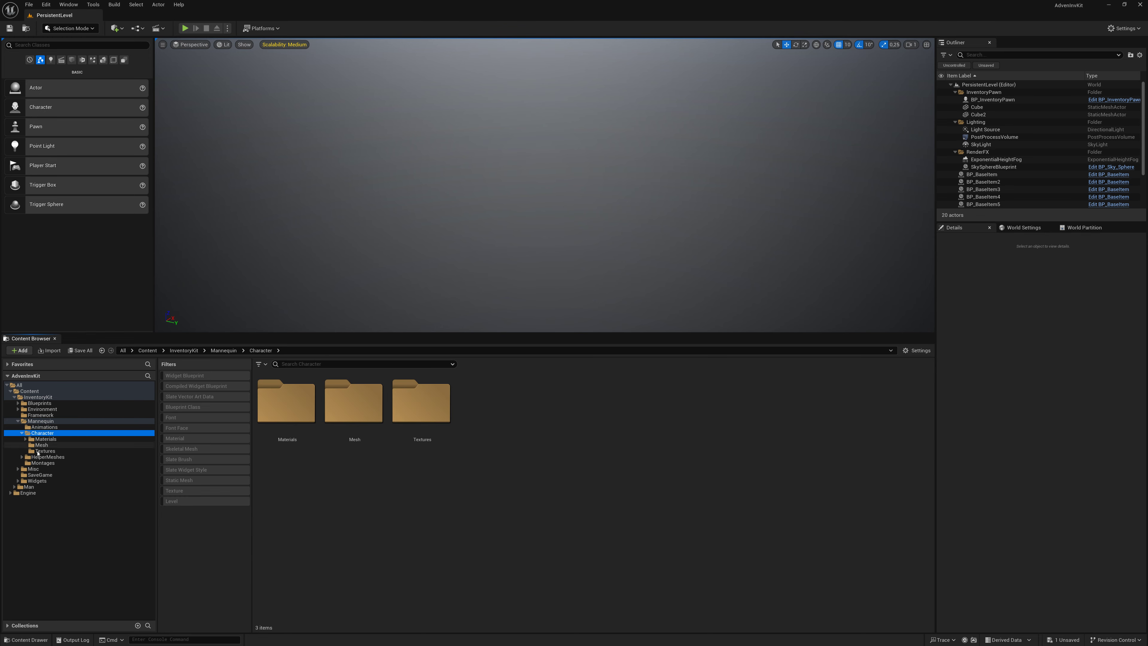
click(41, 445)
click(430, 455)
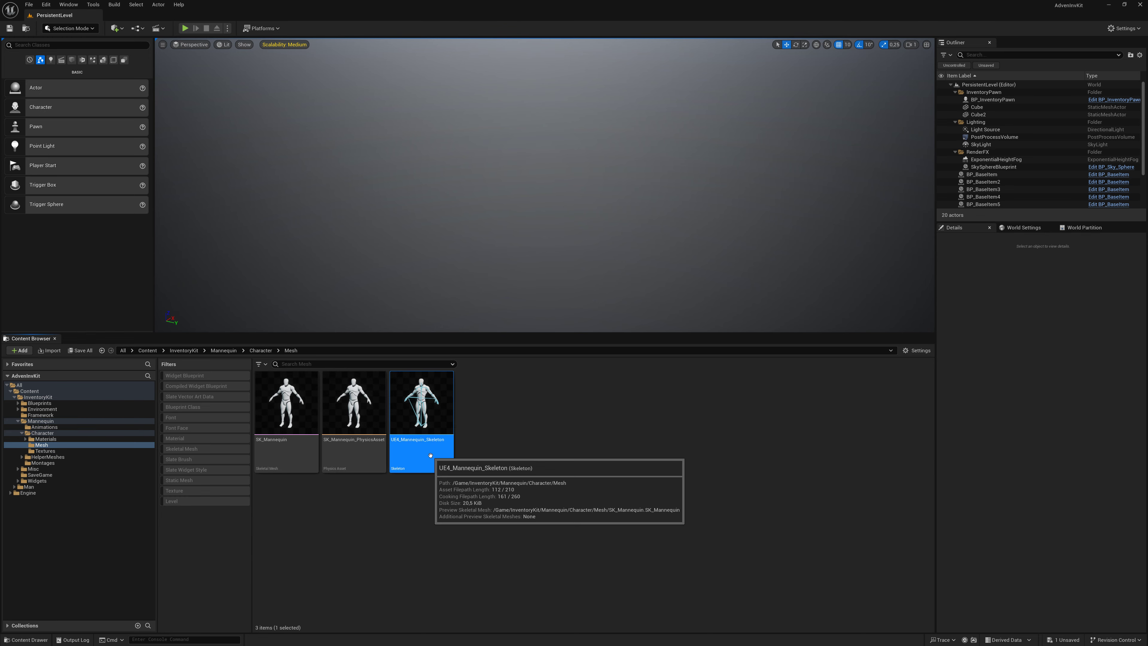
double_click(430, 455)
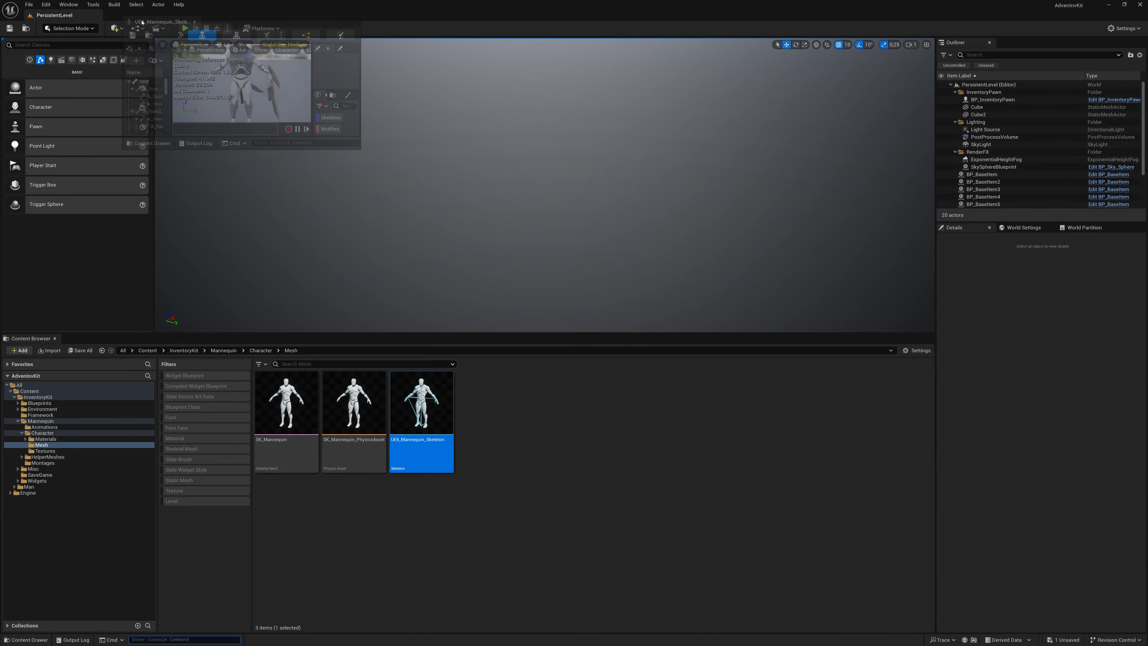
drag(43, 19, 140, 15)
Step: Minimize the editor and hide the desktop icons
click(1125, 4)
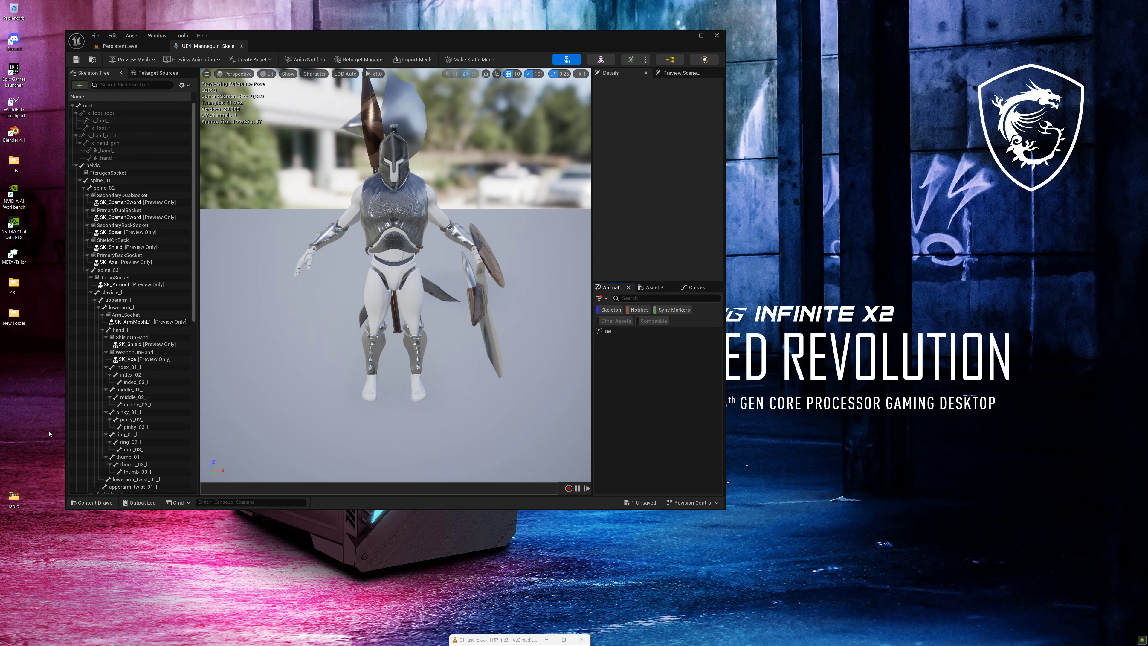
right_click(40, 366)
mouse_move(91, 371)
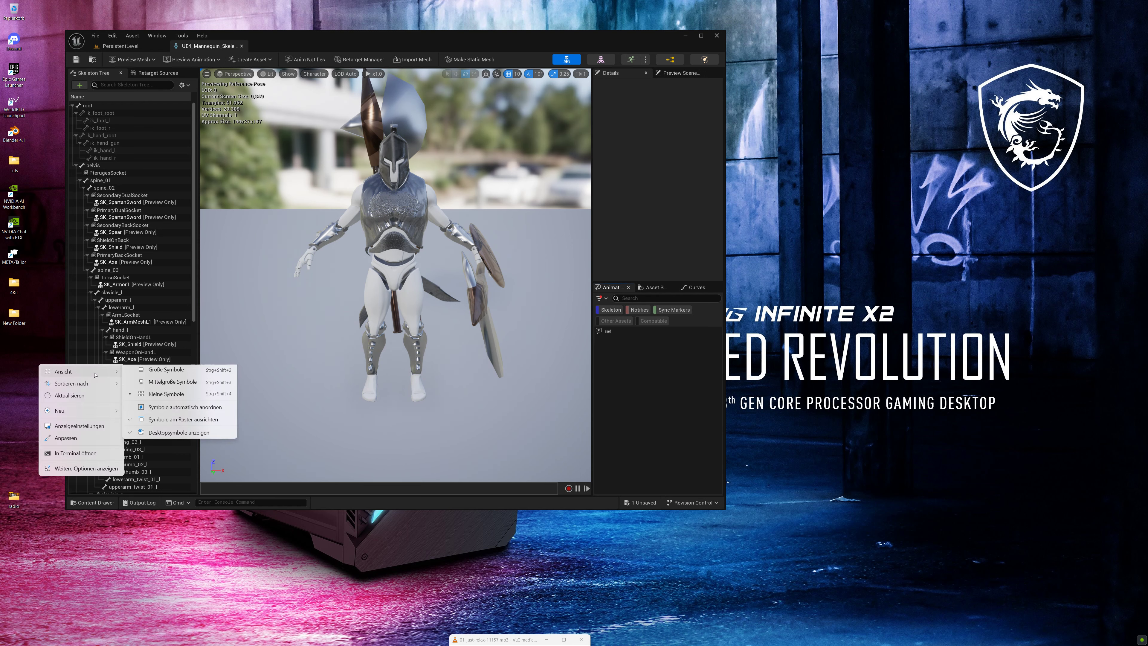
click(158, 436)
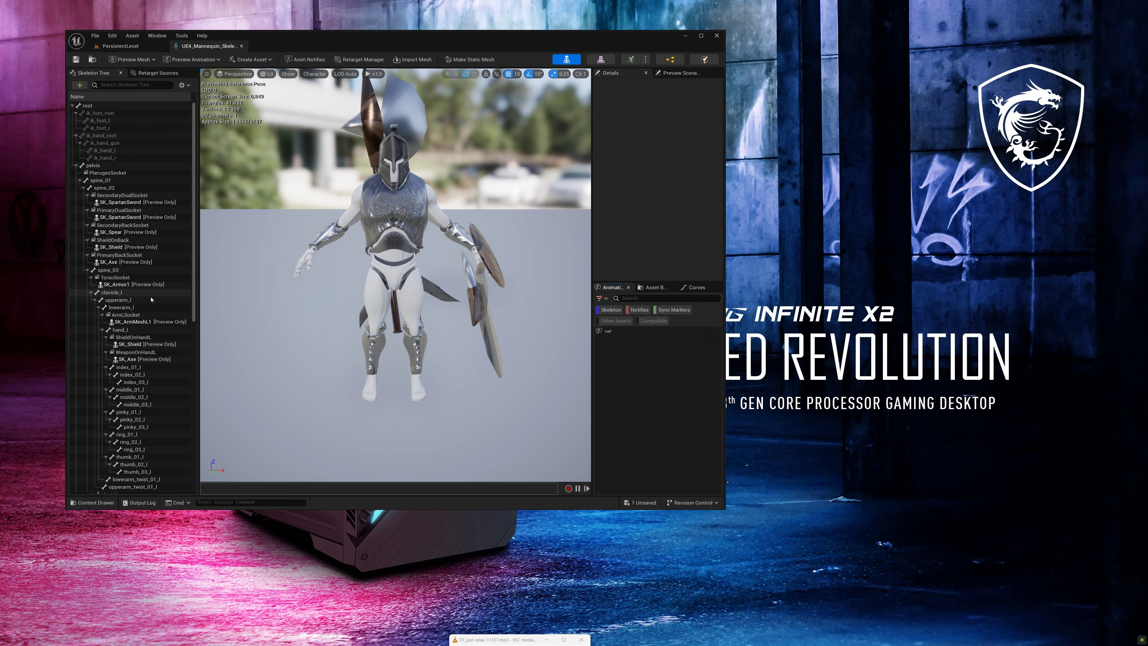
Step: Use Find Skeleton on SK_Man_Full_01 in Man/Mesh/Full to locate its skeleton
click(130, 45)
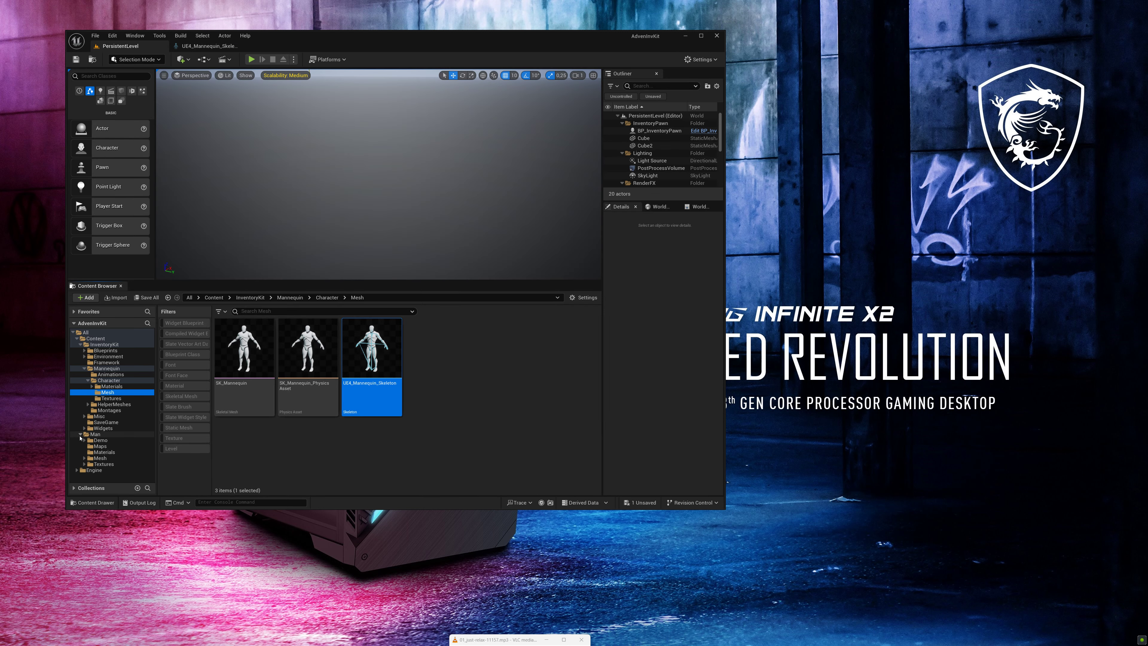
click(100, 446)
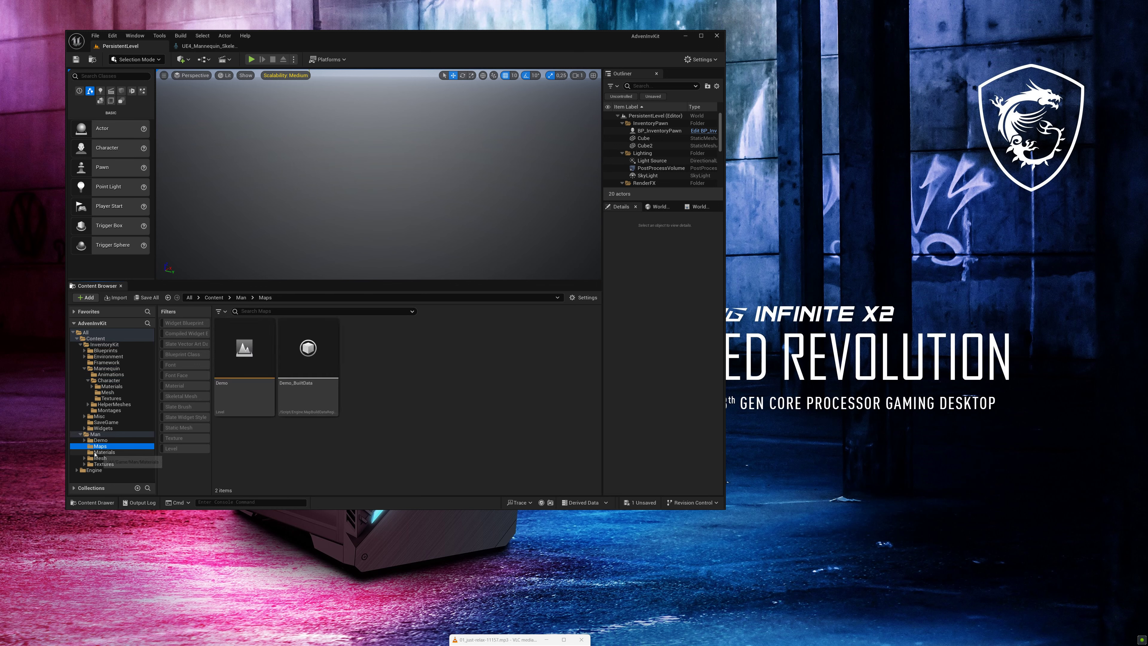
click(104, 460)
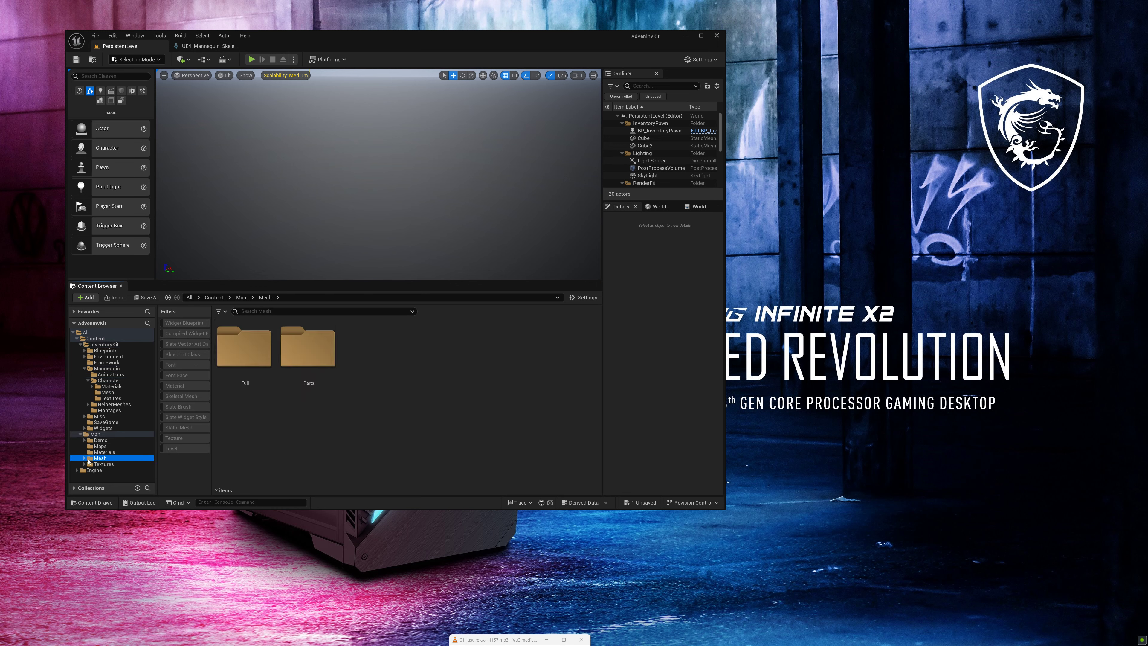
double_click(104, 459)
click(111, 463)
click(256, 344)
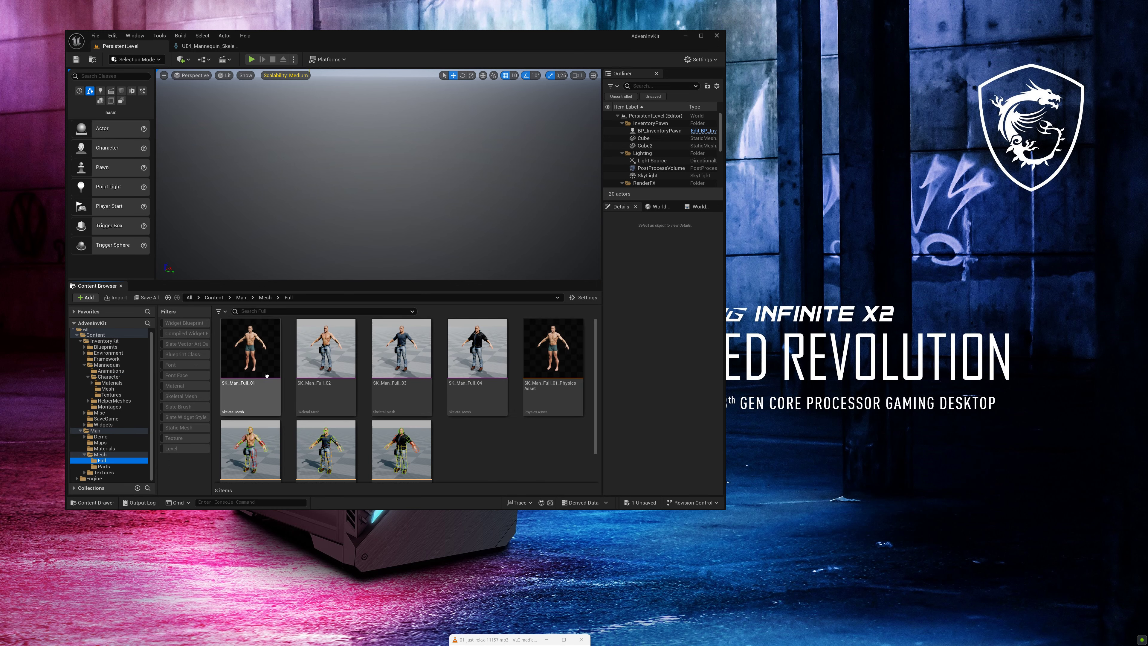
right_click(256, 345)
mouse_move(307, 395)
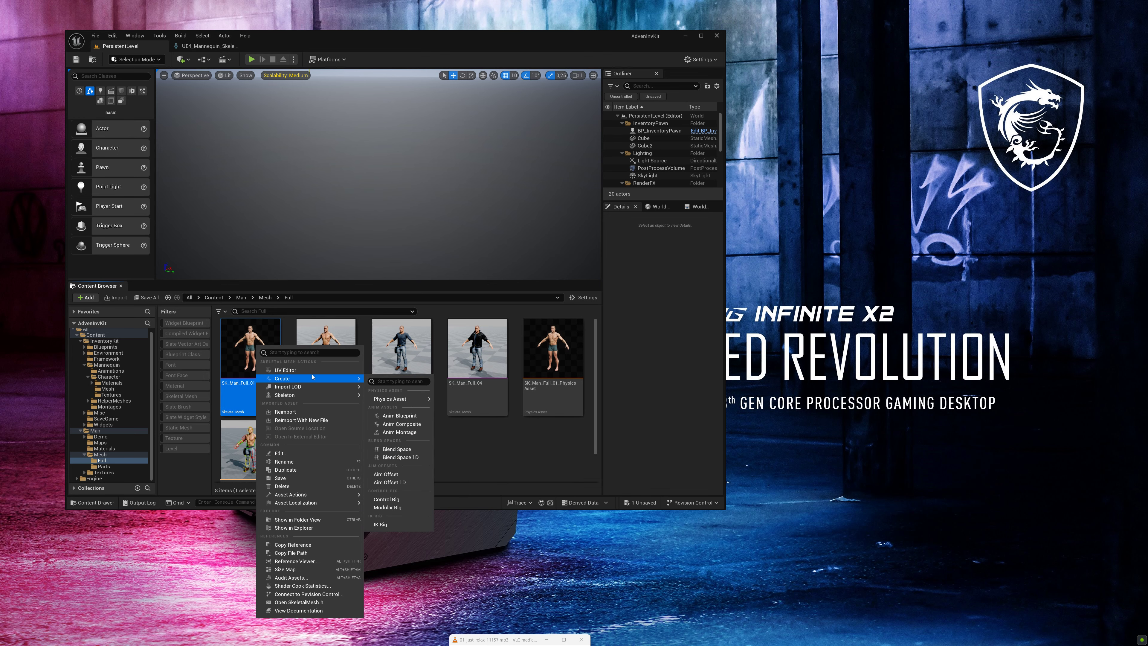
click(398, 422)
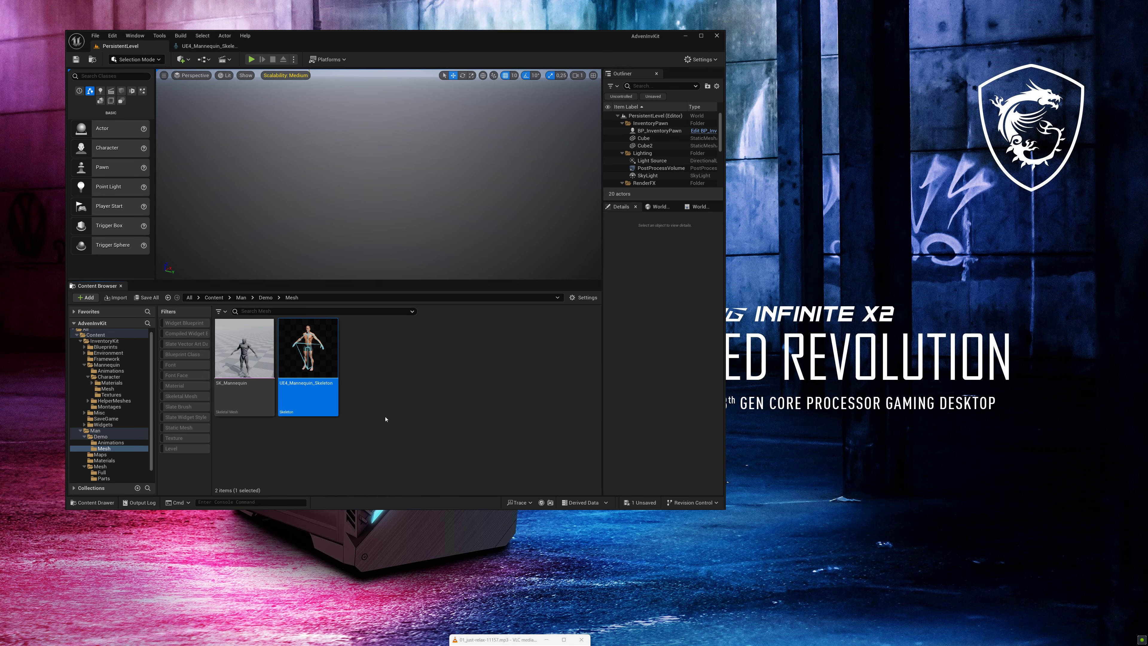
Step: Open the Man demo's UE4_Mannequin_Skeleton in a floating window beside the original skeleton
double_click(311, 382)
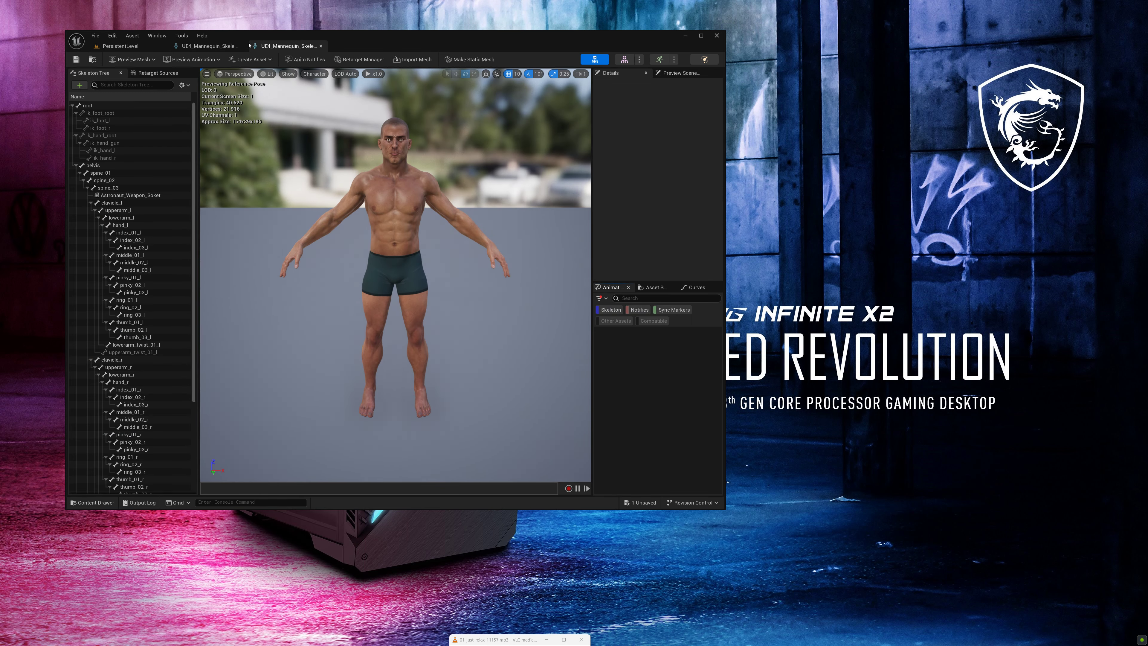
drag(284, 45, 798, 44)
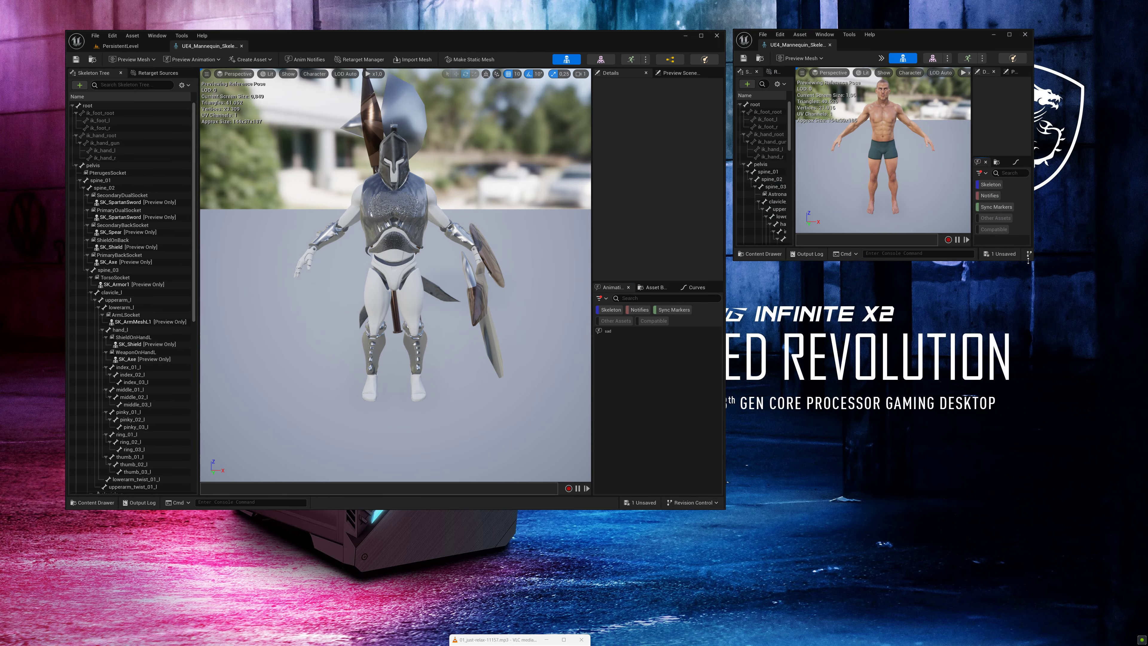
drag(1028, 260, 1029, 583)
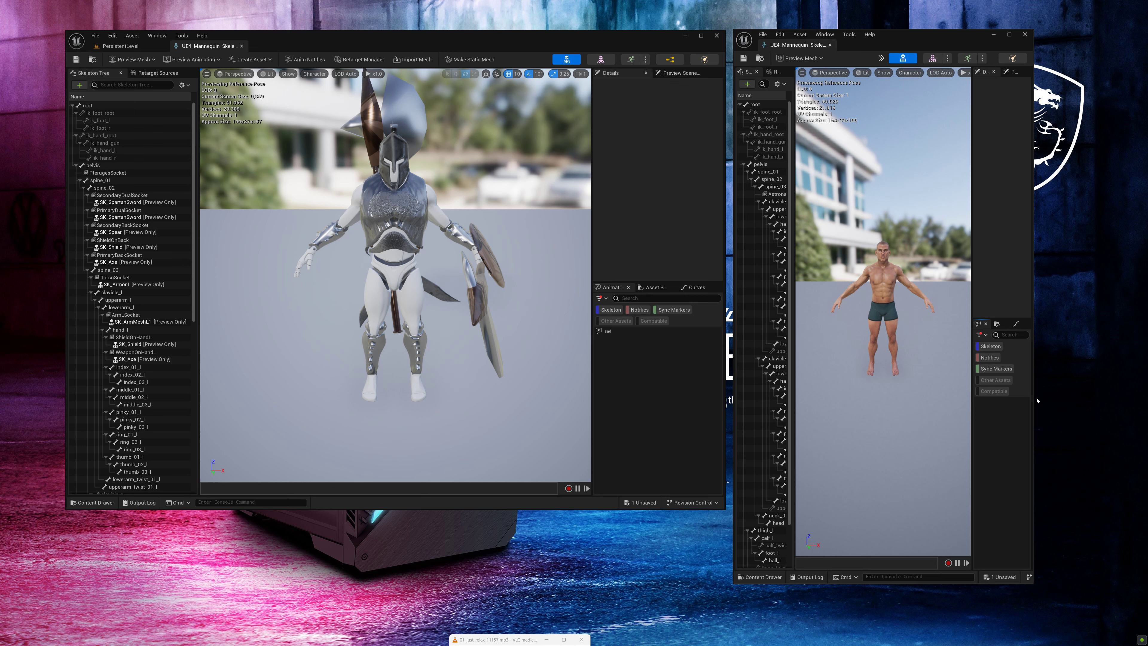
drag(1033, 397, 1146, 398)
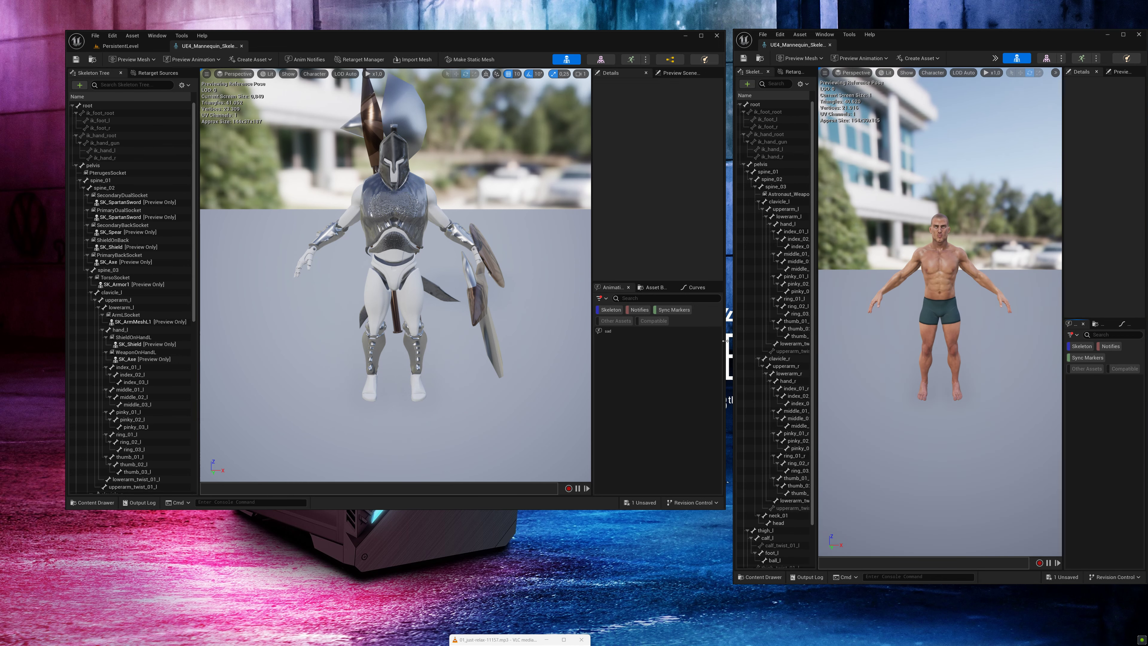
drag(725, 340, 663, 331)
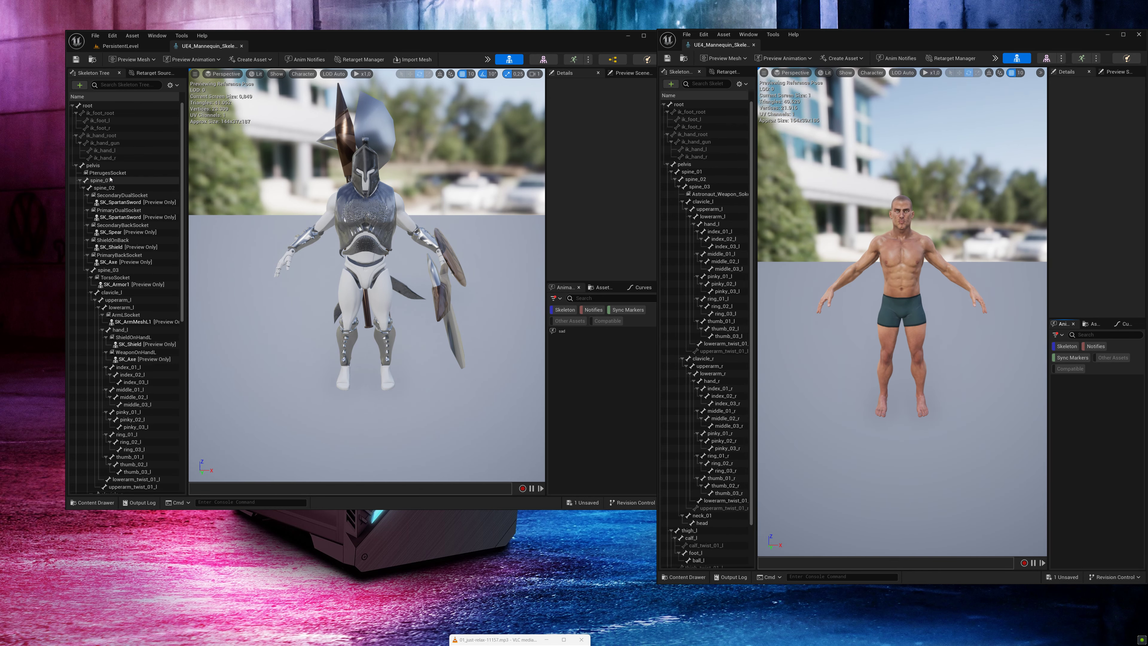
Step: Paste PterugesSocket onto pelvis and the five dual/back/shield sockets onto spine_02
click(102, 173)
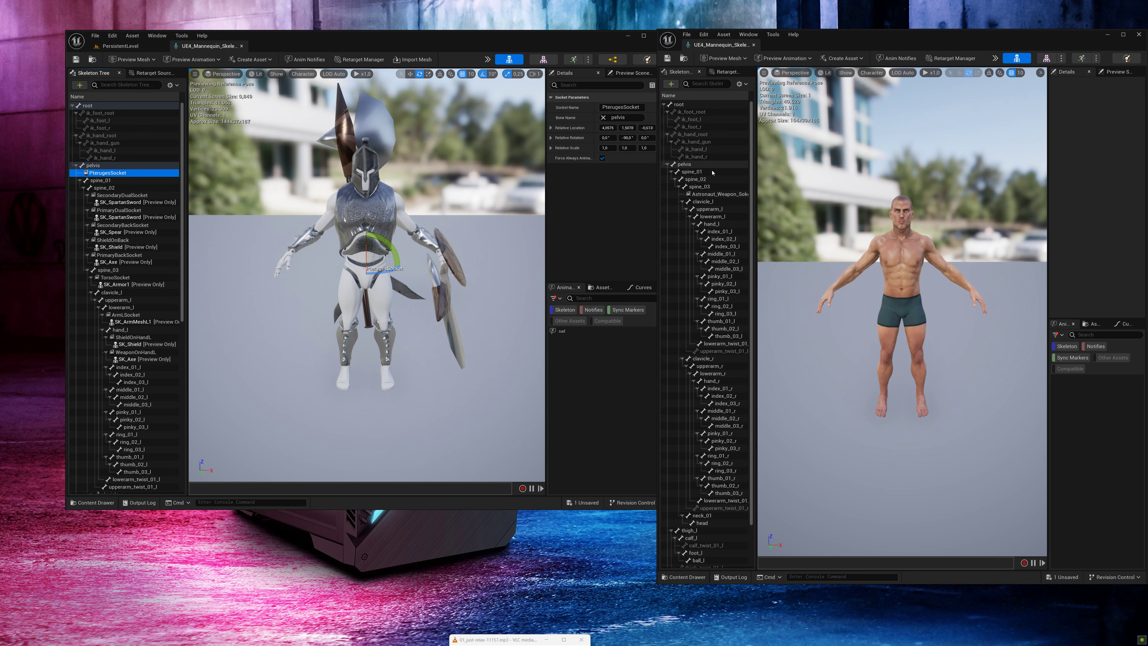
click(690, 166)
key(ctrl+v)
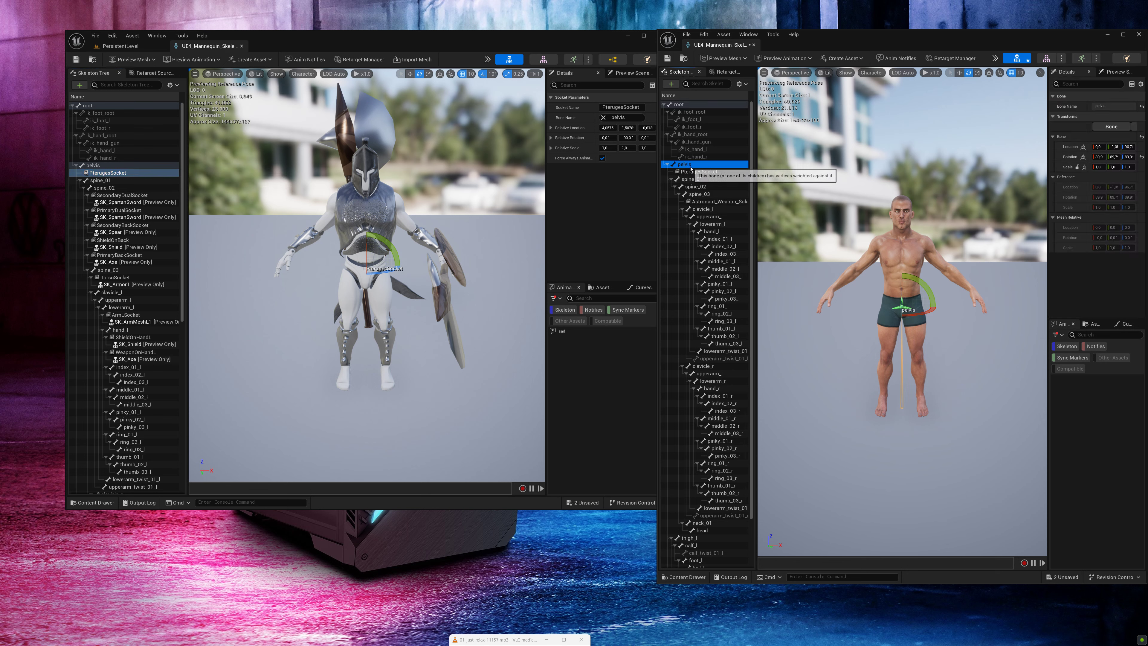
click(122, 195)
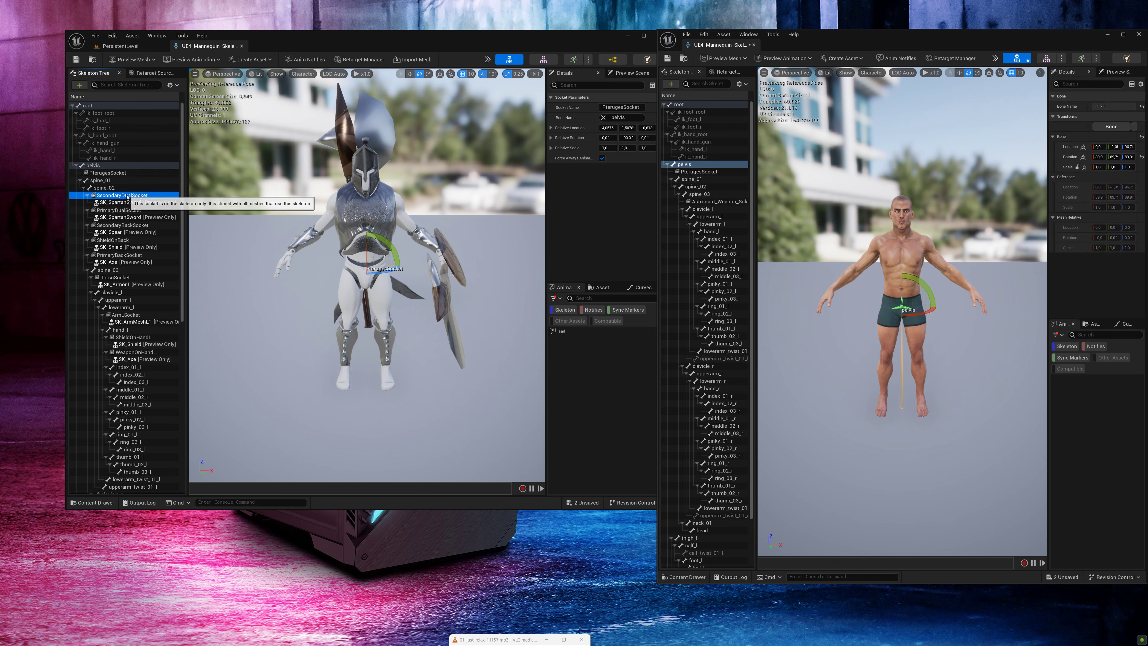
ctrl+click(119, 210)
ctrl+click(127, 225)
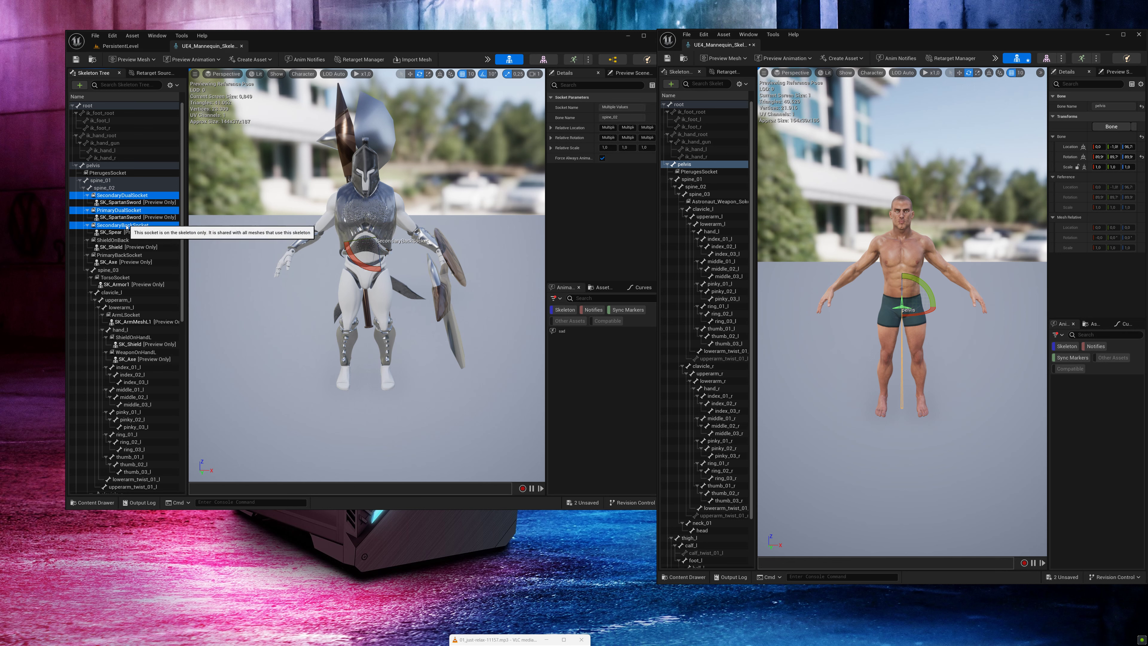
ctrl+click(131, 240)
ctrl+click(141, 256)
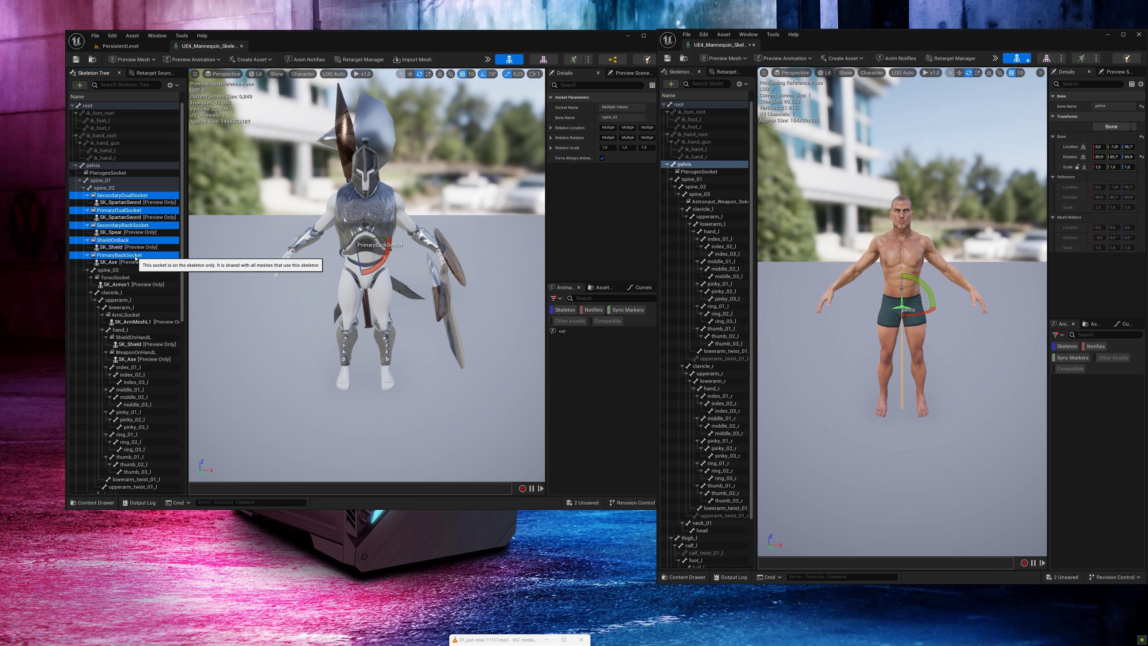
click(705, 188)
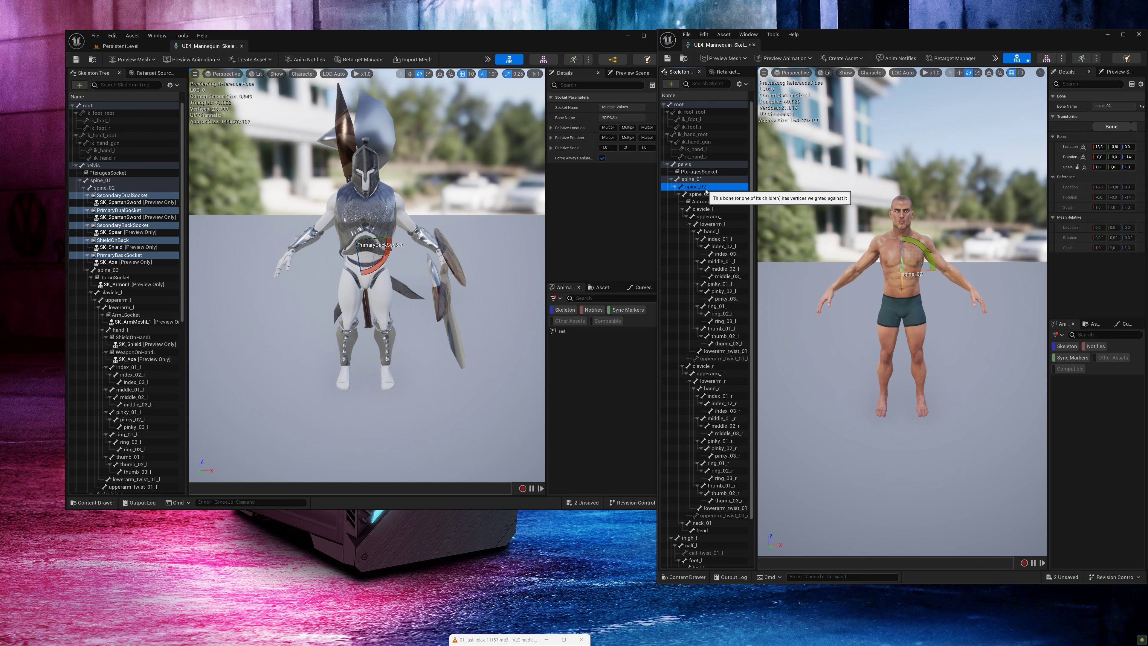
key(ctrl+v)
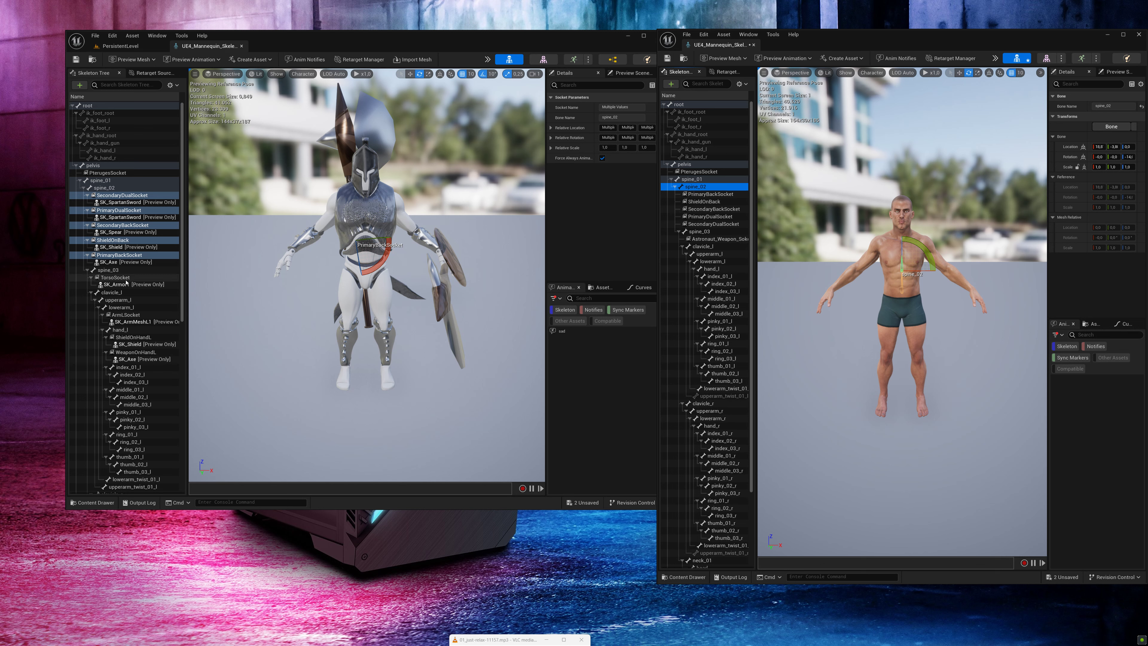
Step: Paste TorsoSocket onto spine_03, ArmLSocket onto lowerarm_l, and ShieldOnHandL plus WeaponOnHandL onto hand_l
click(121, 280)
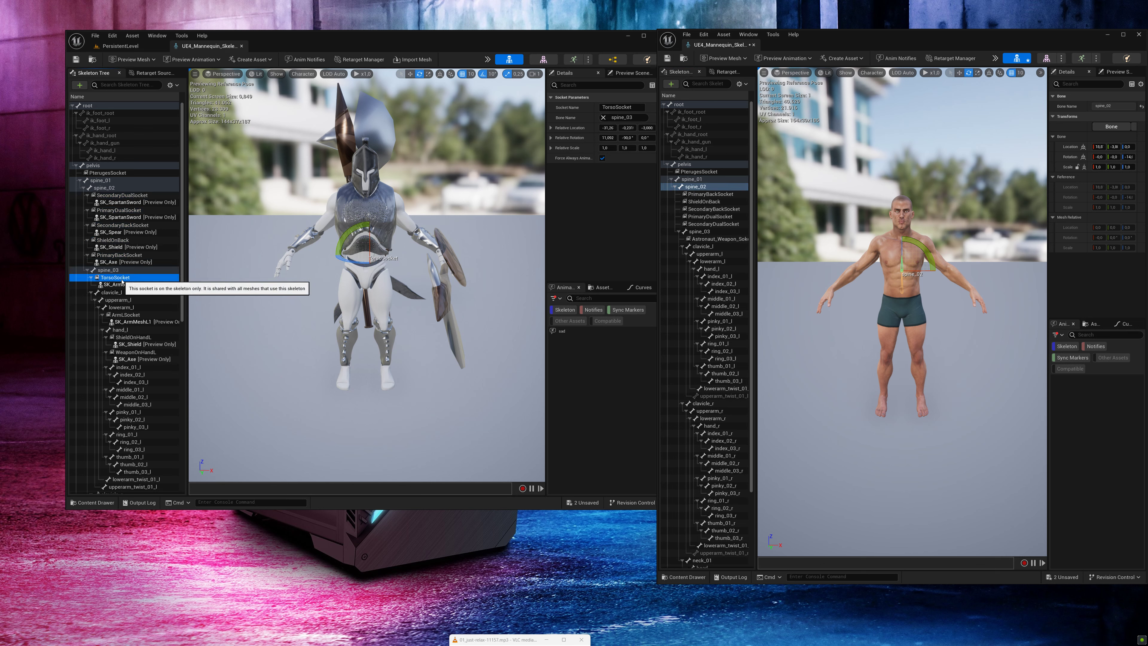
click(706, 235)
key(ctrl+v)
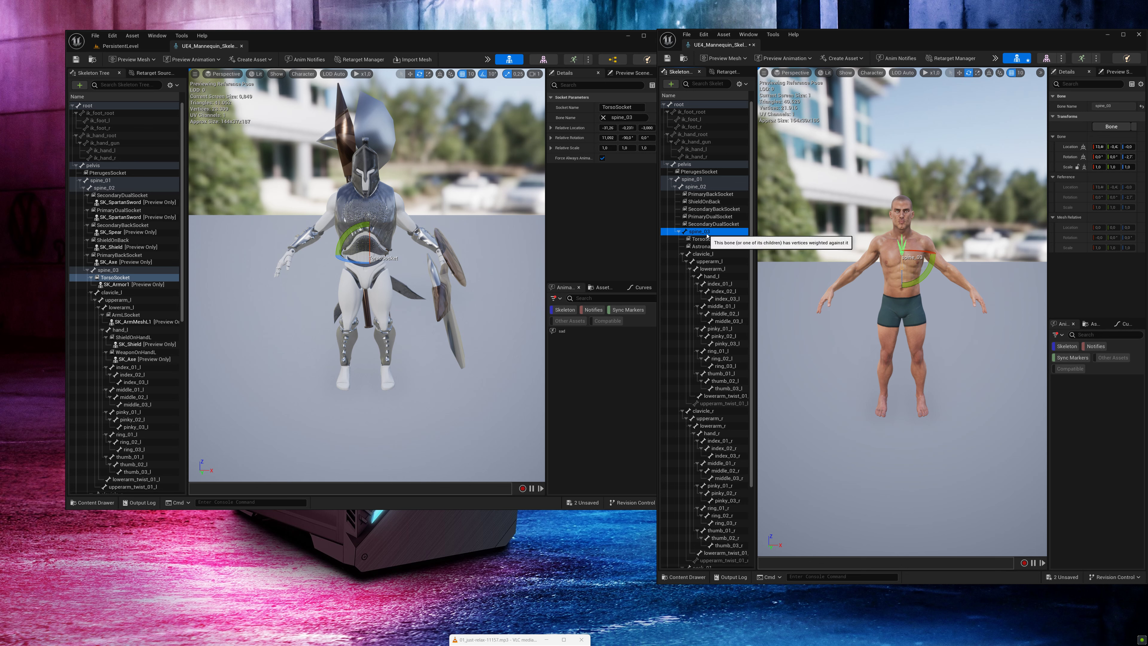
scroll(76, 337, down, 1)
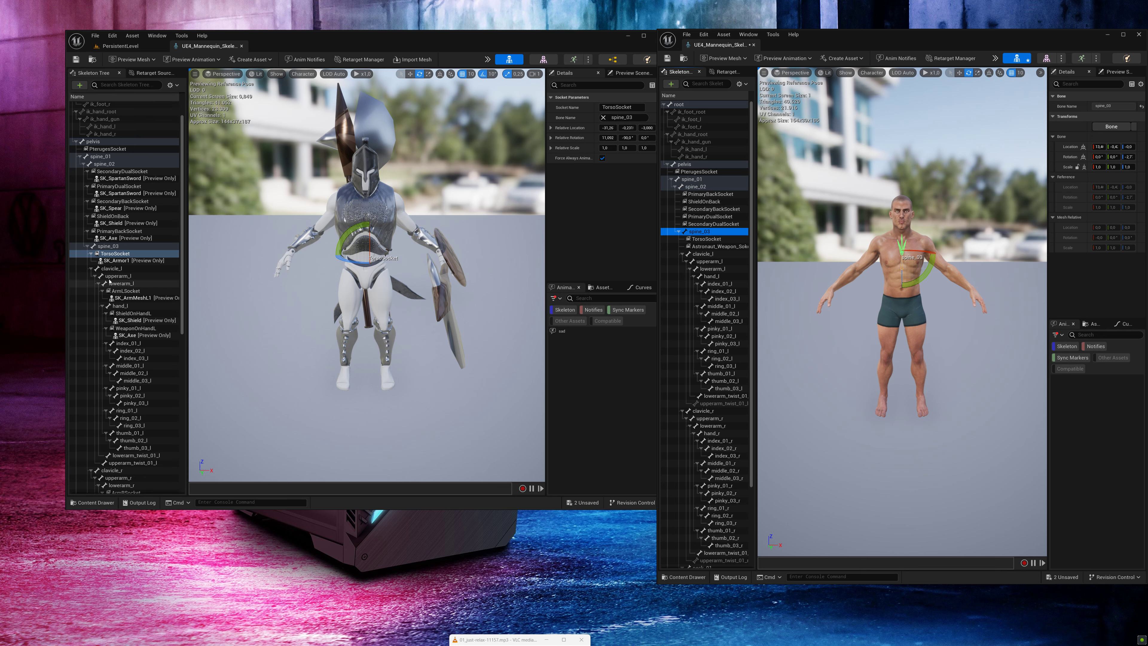
click(139, 294)
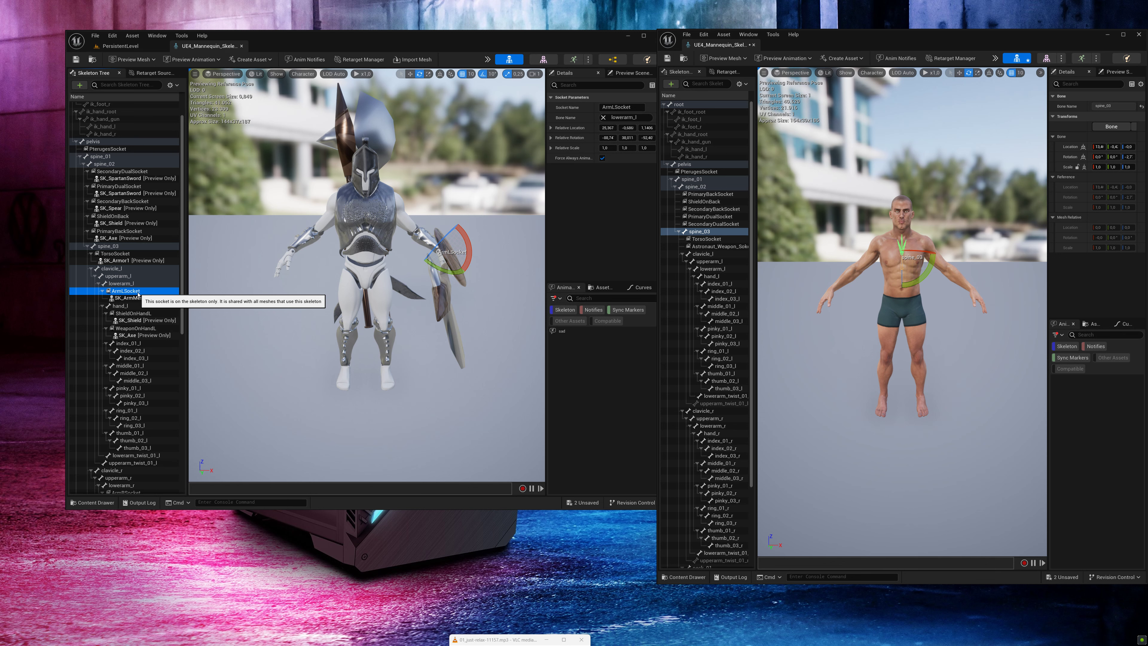
click(705, 270)
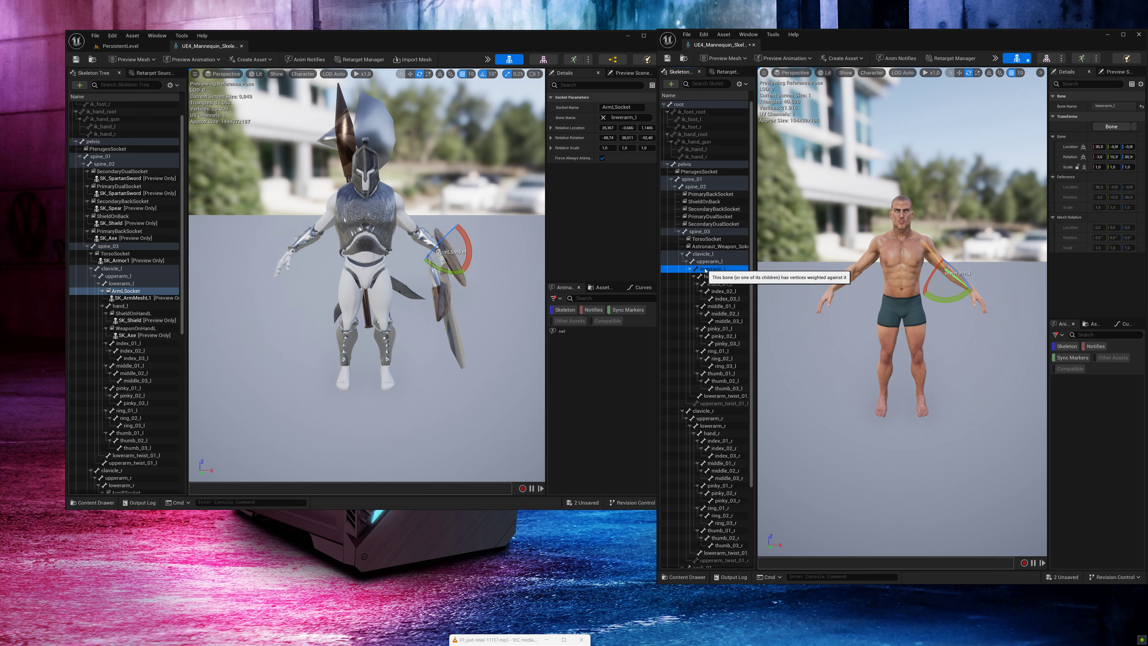
key(ctrl+v)
click(130, 314)
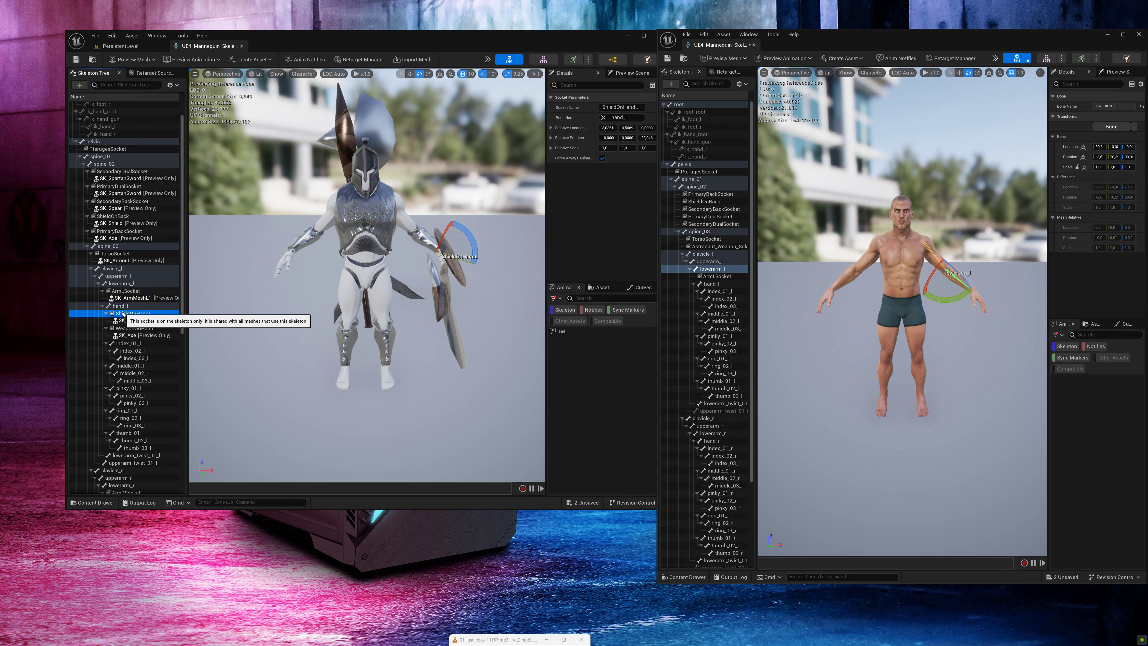
ctrl+click(128, 329)
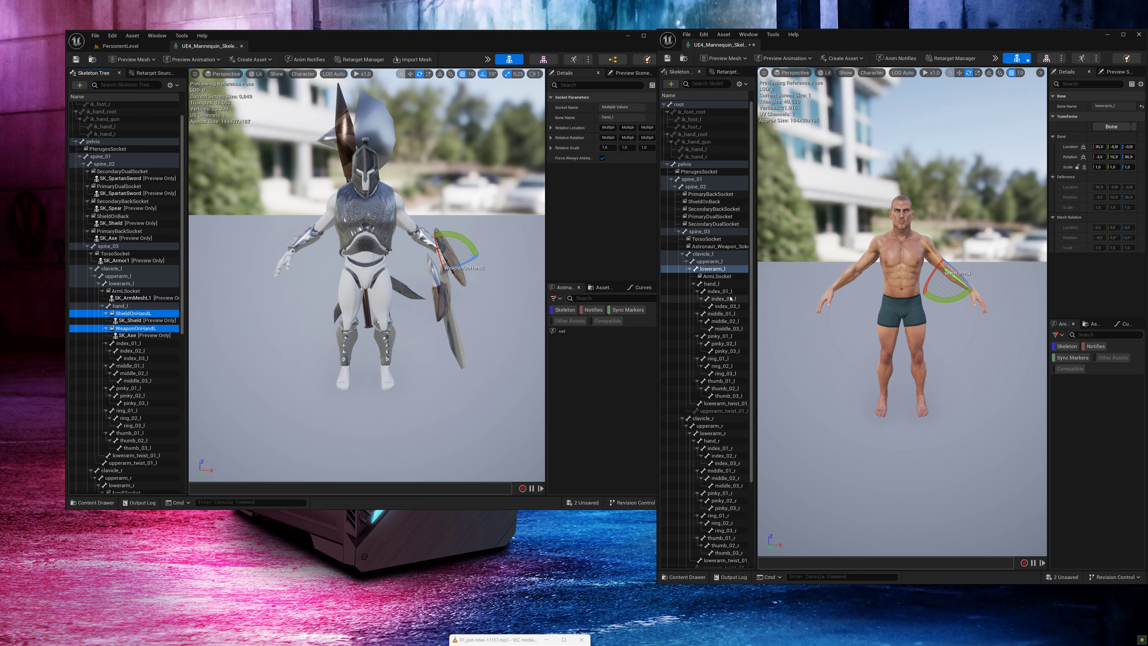
click(712, 283)
key(ctrl+v)
scroll(113, 317, down, 5)
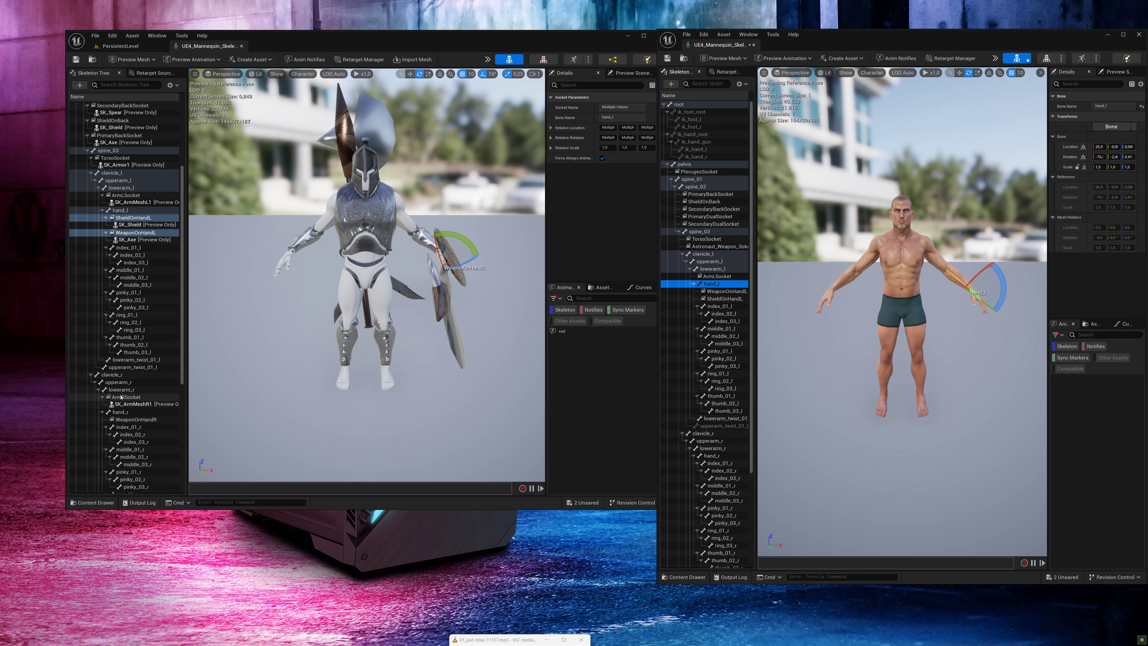
Step: Copy ArmRSocket onto lowerarm_r and WeaponOnHandR onto hand_r of the new skeleton
click(124, 398)
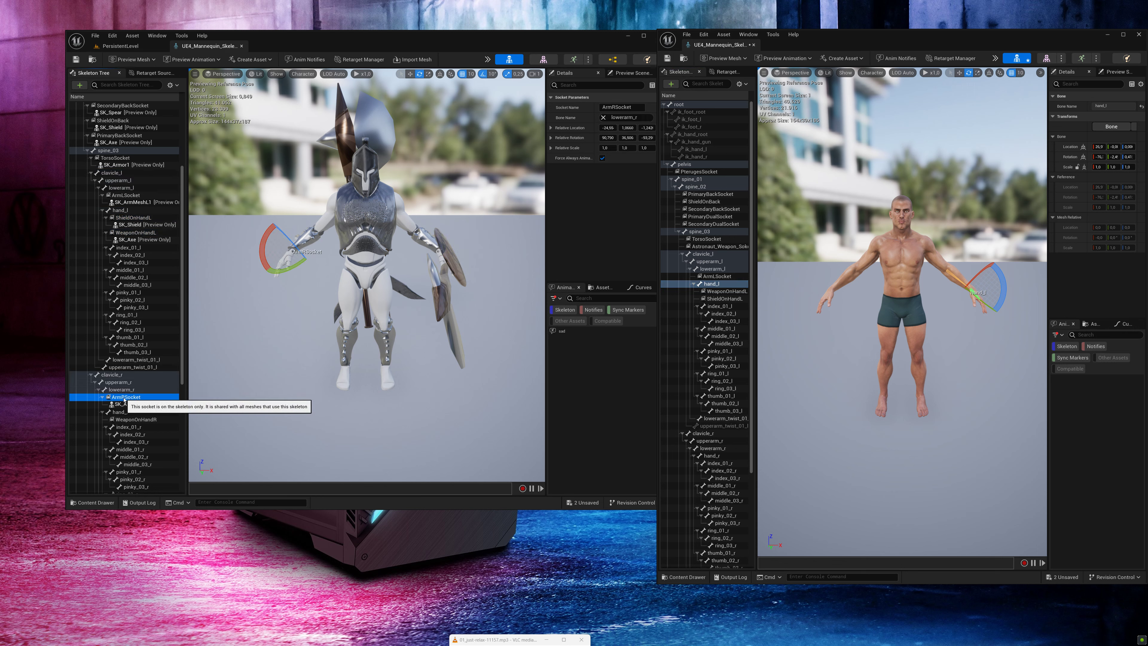
scroll(759, 458, down, 5)
click(722, 449)
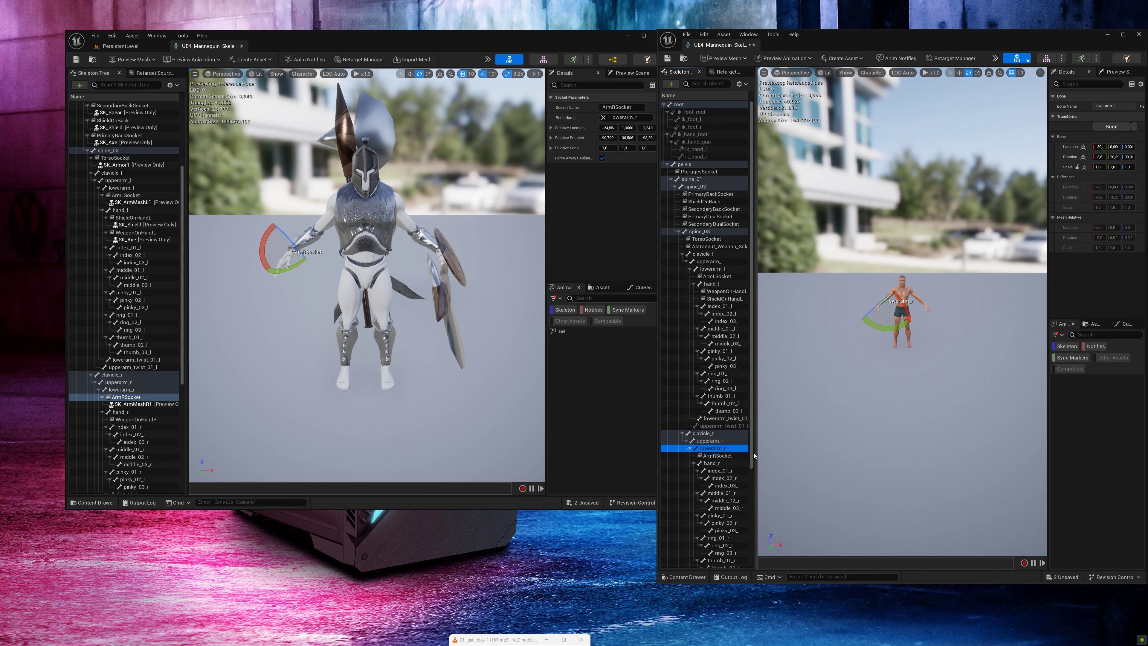
scroll(745, 523, down, 1)
scroll(744, 523, down, 3)
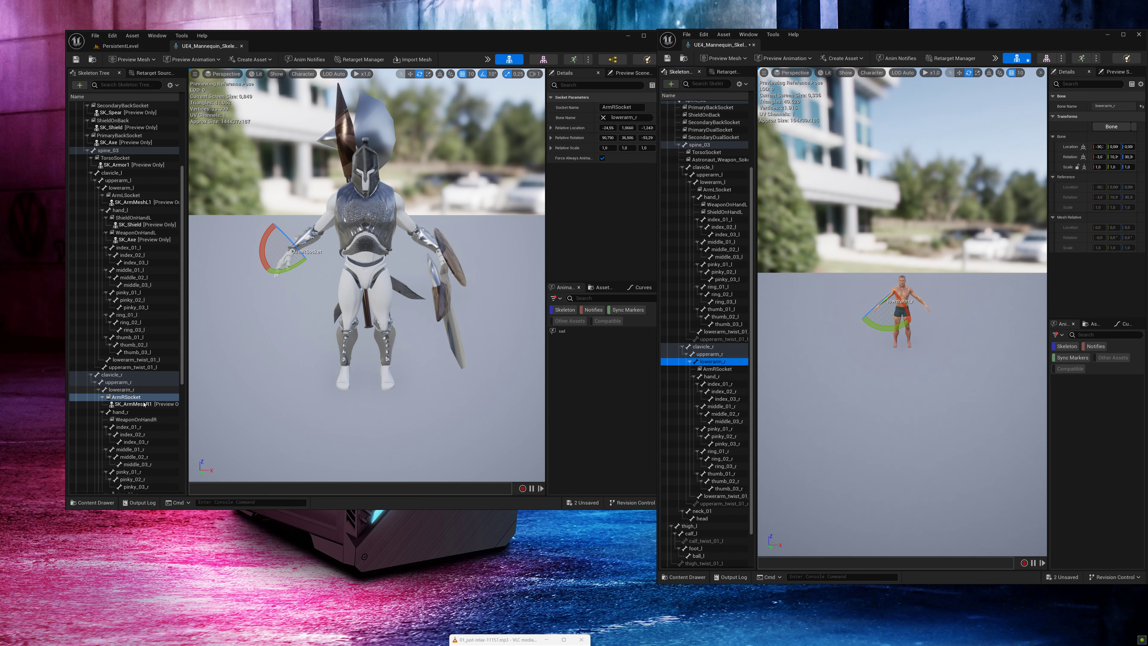
click(136, 419)
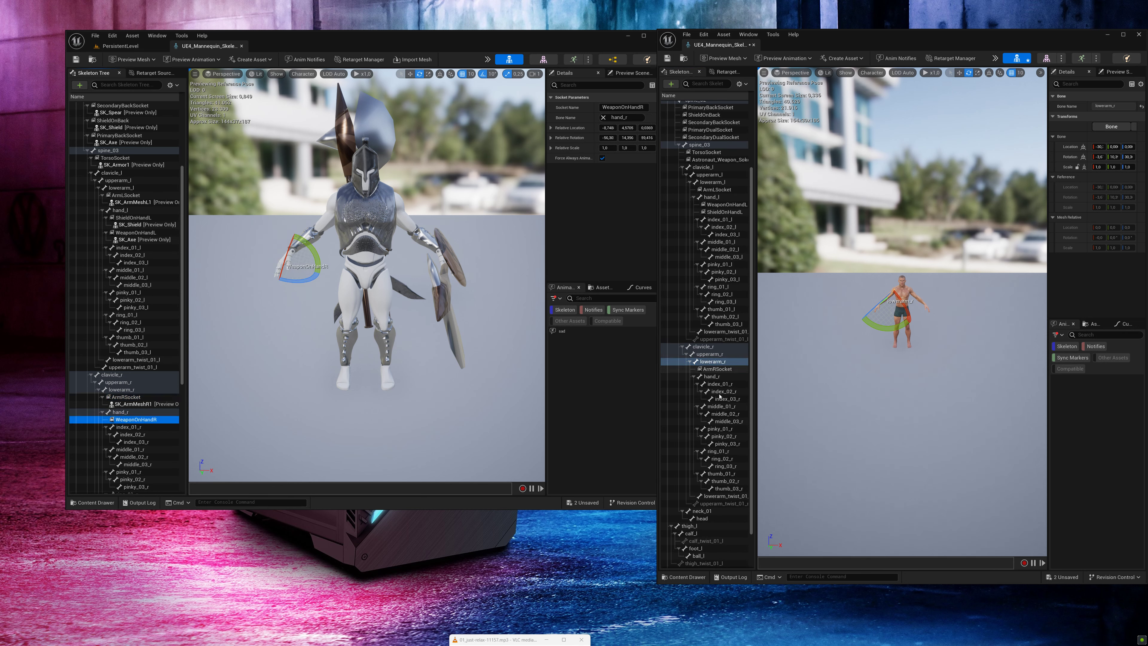
click(713, 376)
key(ctrl+v)
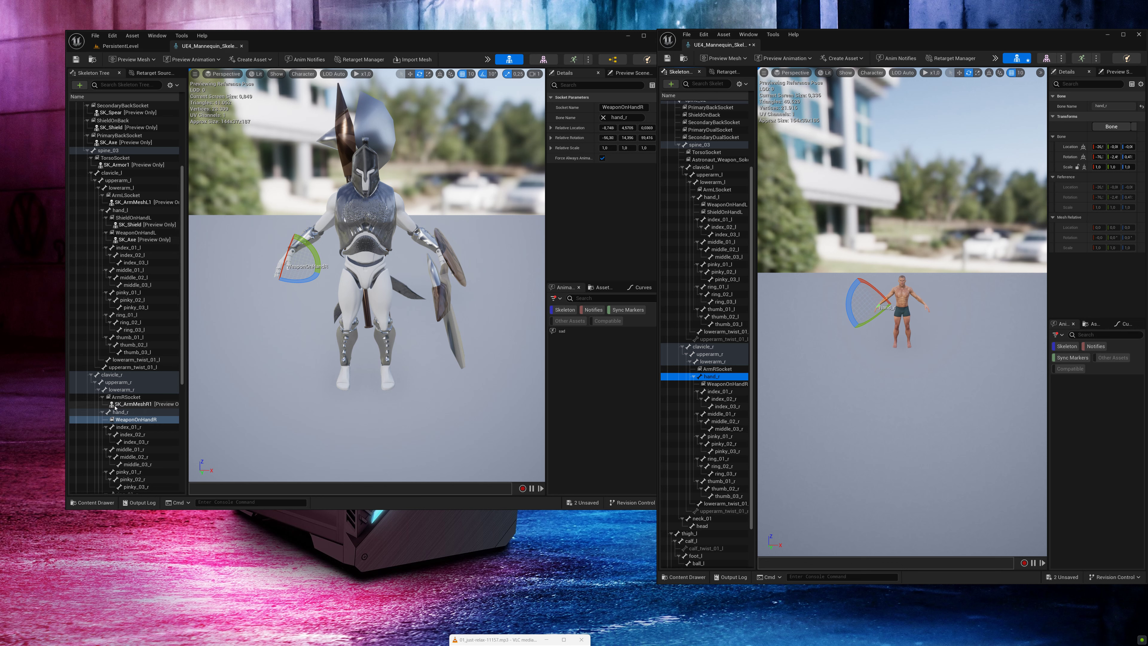
scroll(116, 408, down, 8)
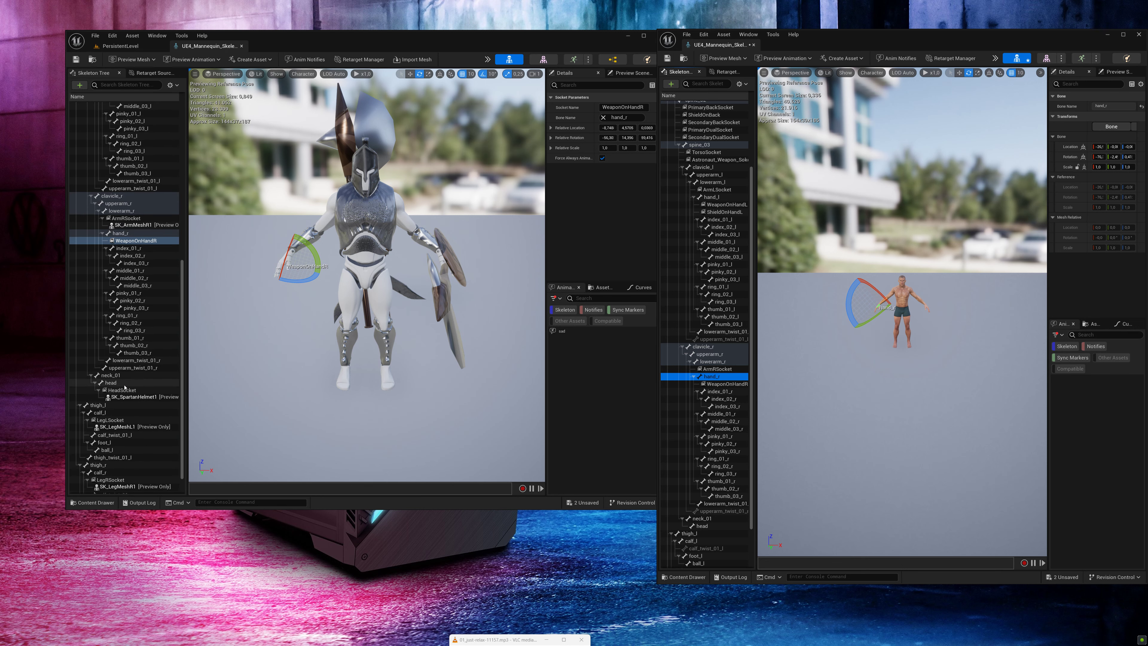
Step: Paste HeadSocket onto head, LeglSocket onto calf_l, LegRSocket onto calf_r, and save the skeleton
click(123, 390)
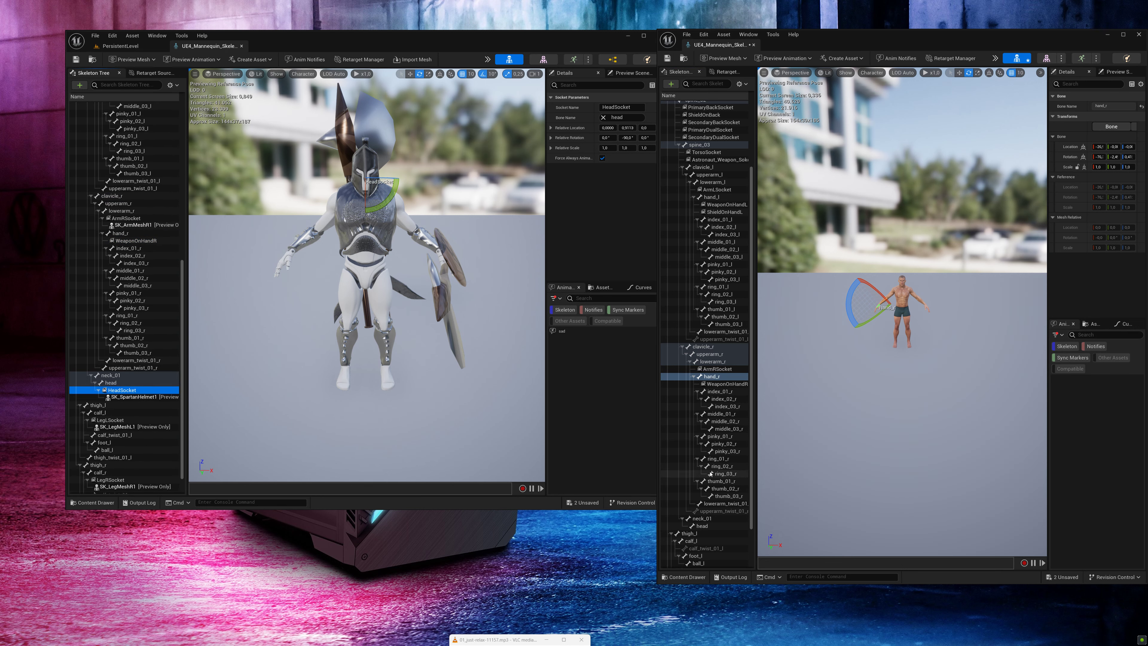
scroll(711, 474, down, 2)
click(713, 490)
key(ctrl+v)
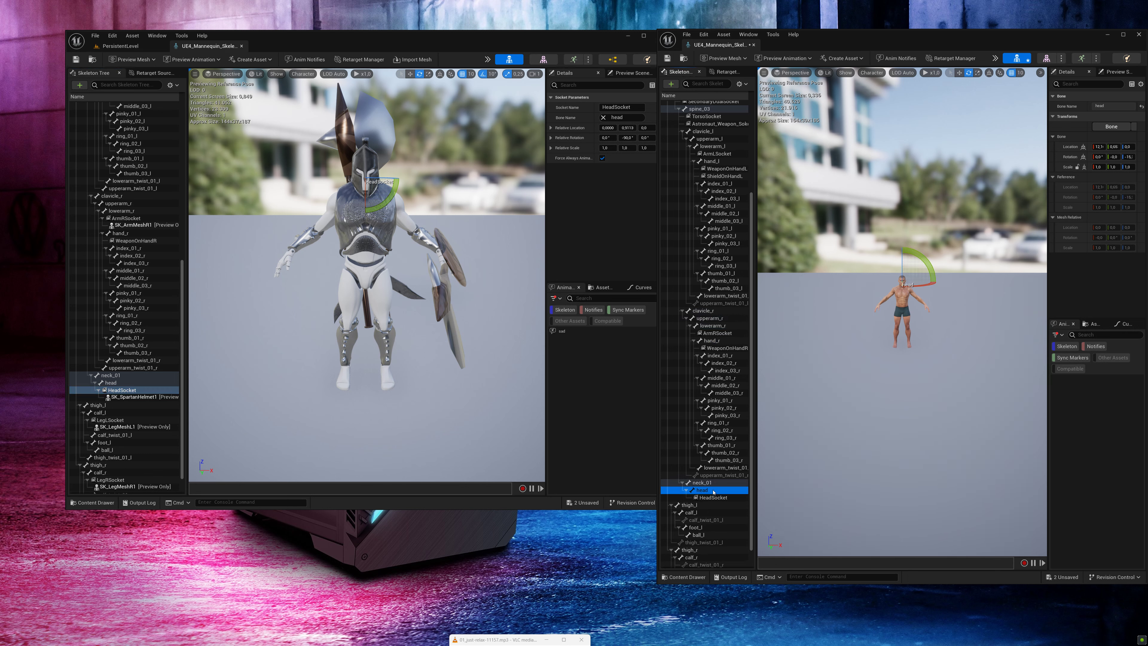
scroll(150, 416, down, 1)
click(118, 409)
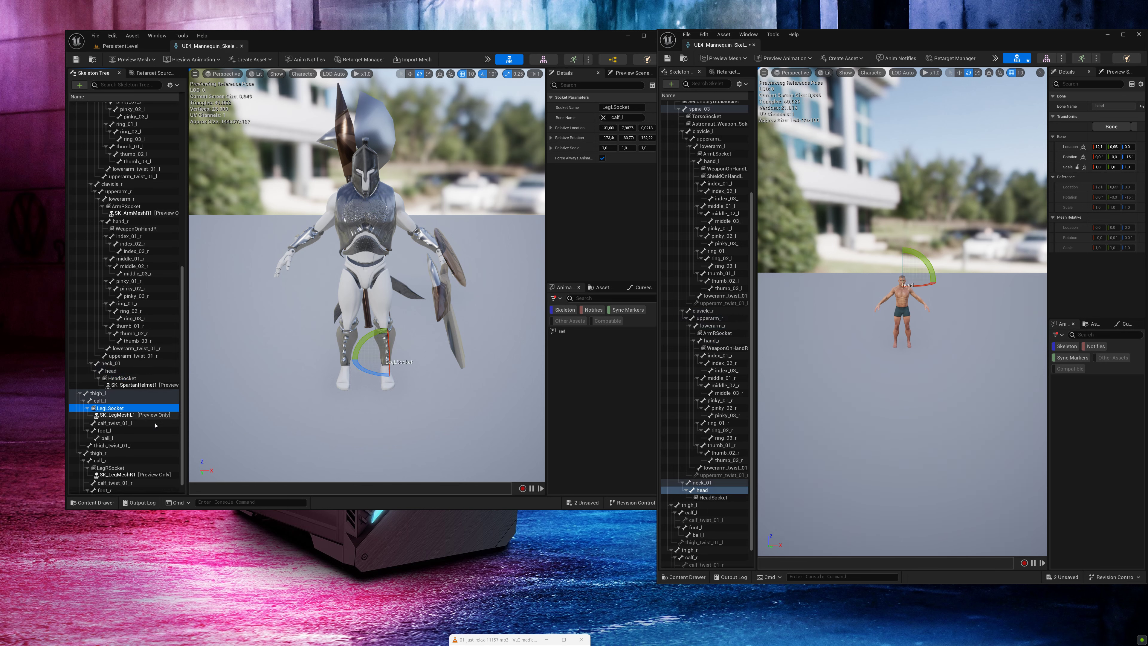
click(695, 512)
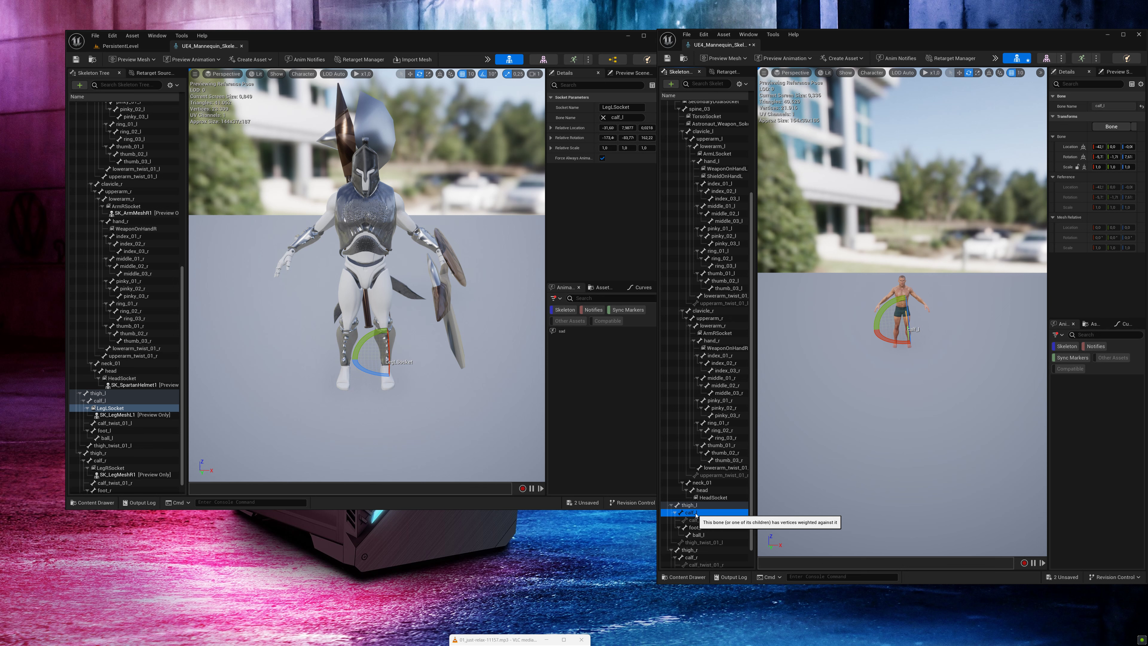
key(ctrl+v)
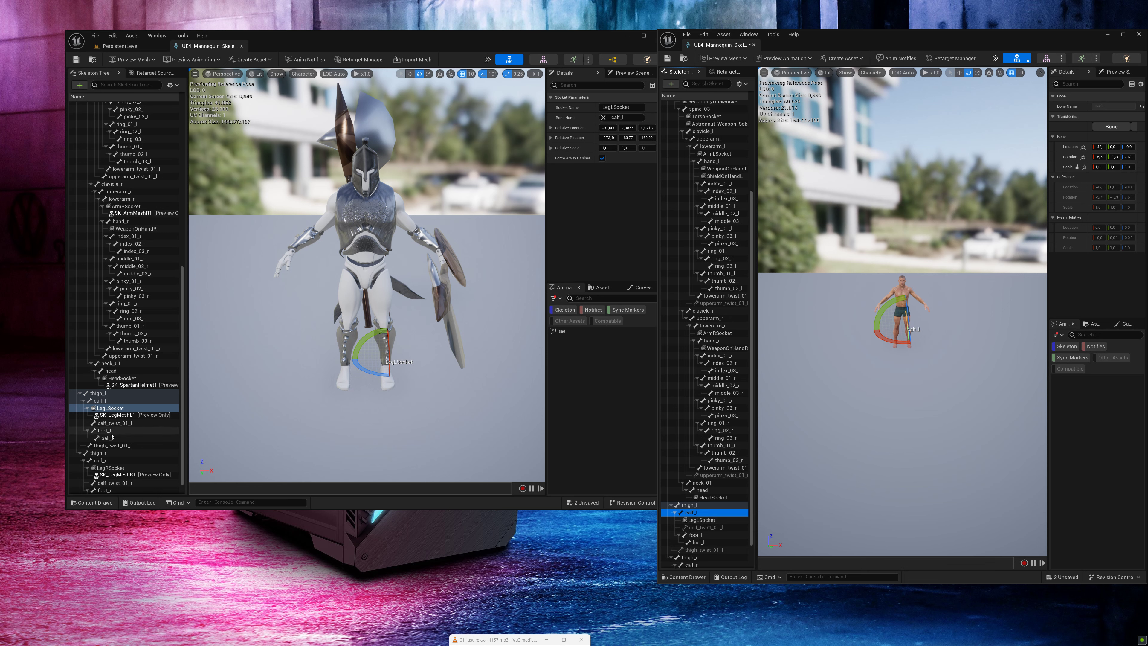
click(118, 468)
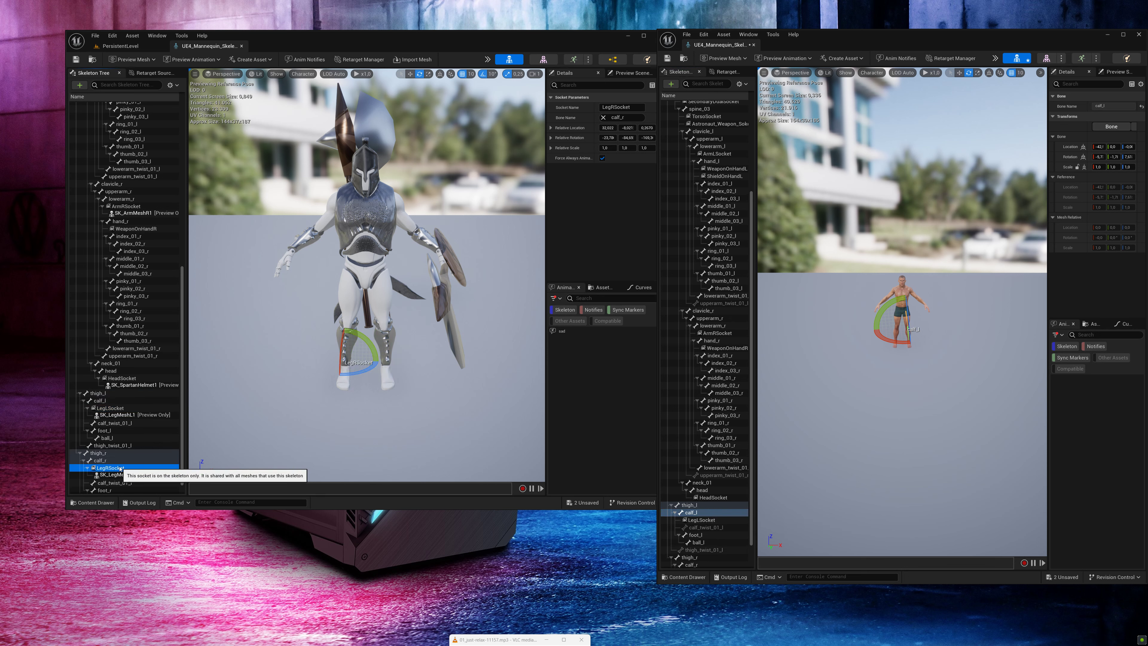
scroll(694, 567, down, 2)
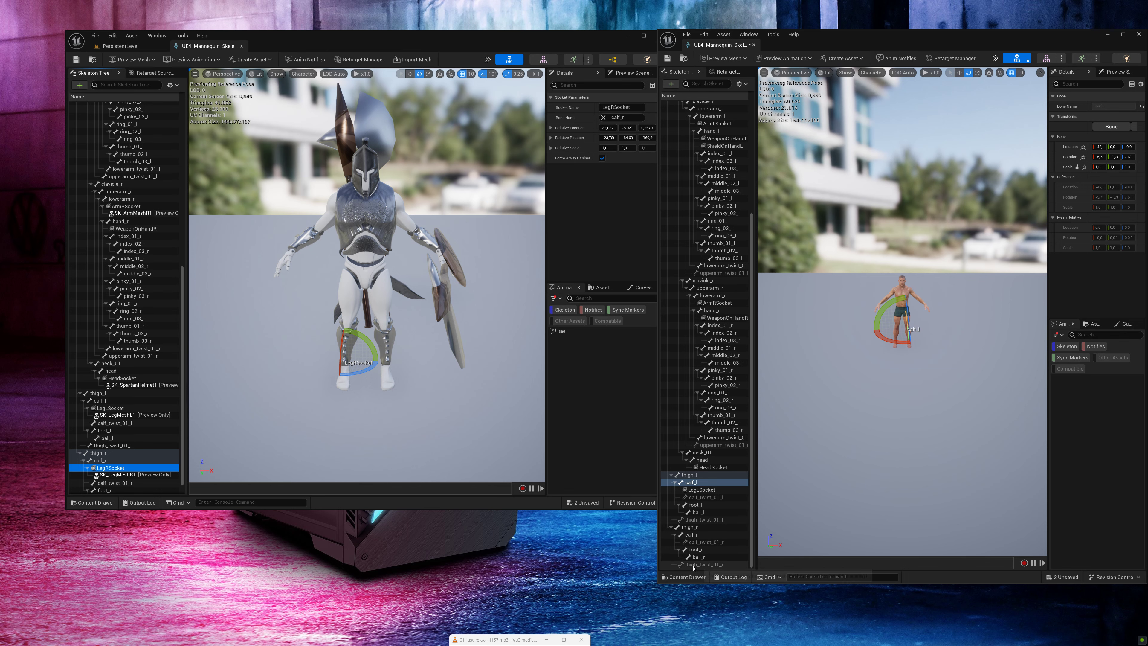
click(691, 534)
key(ctrl+v)
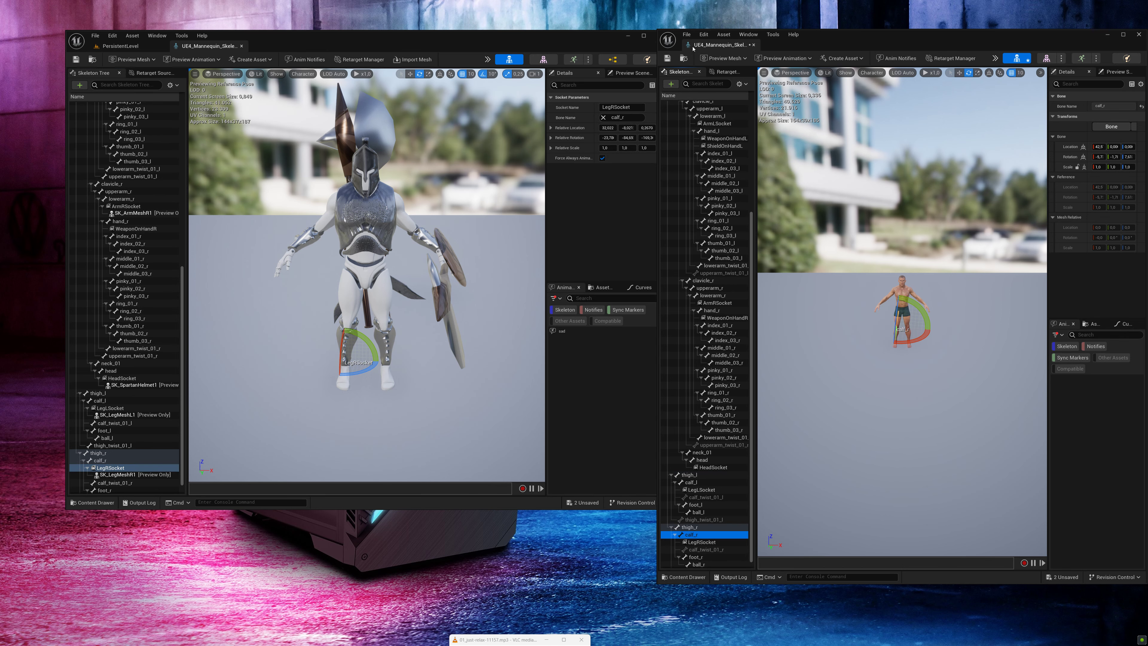
click(667, 62)
Step: Dock the skeleton editor, return to the maximized level, and start Play in the editor
drag(707, 48, 321, 45)
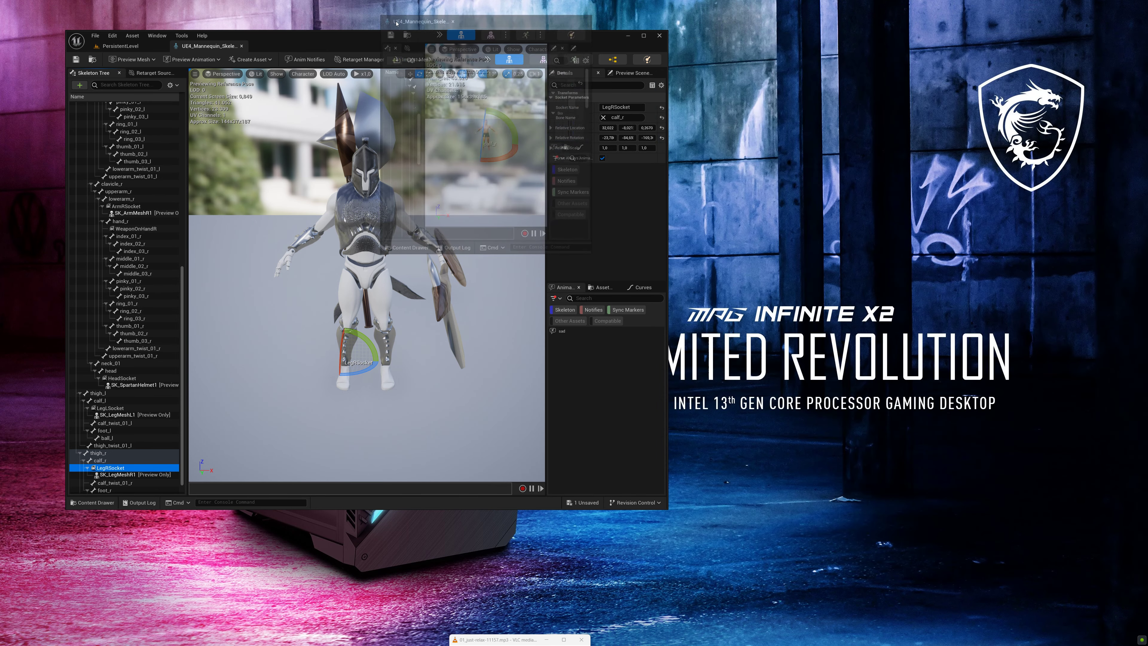
click(644, 36)
click(47, 16)
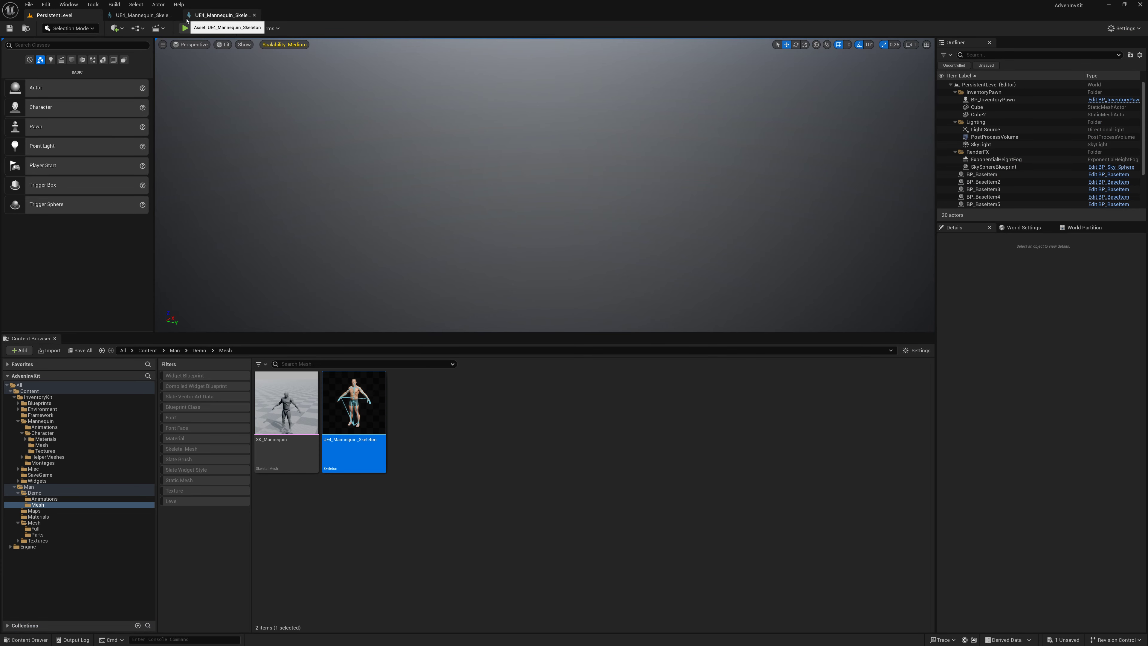
drag(268, 334, 250, 559)
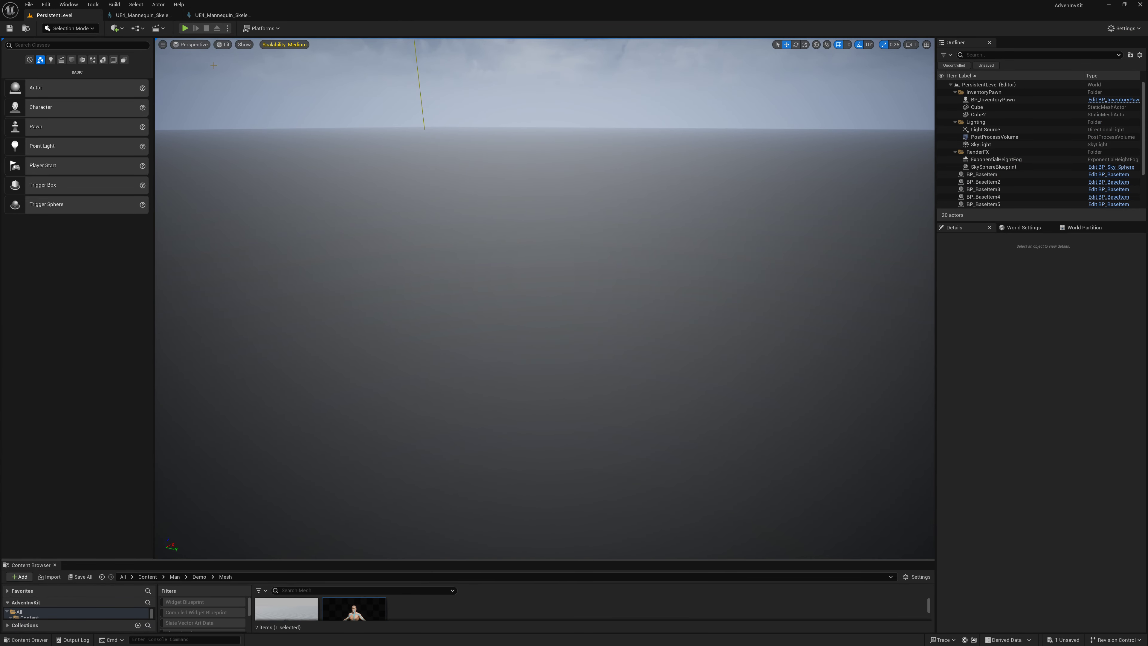
click(185, 28)
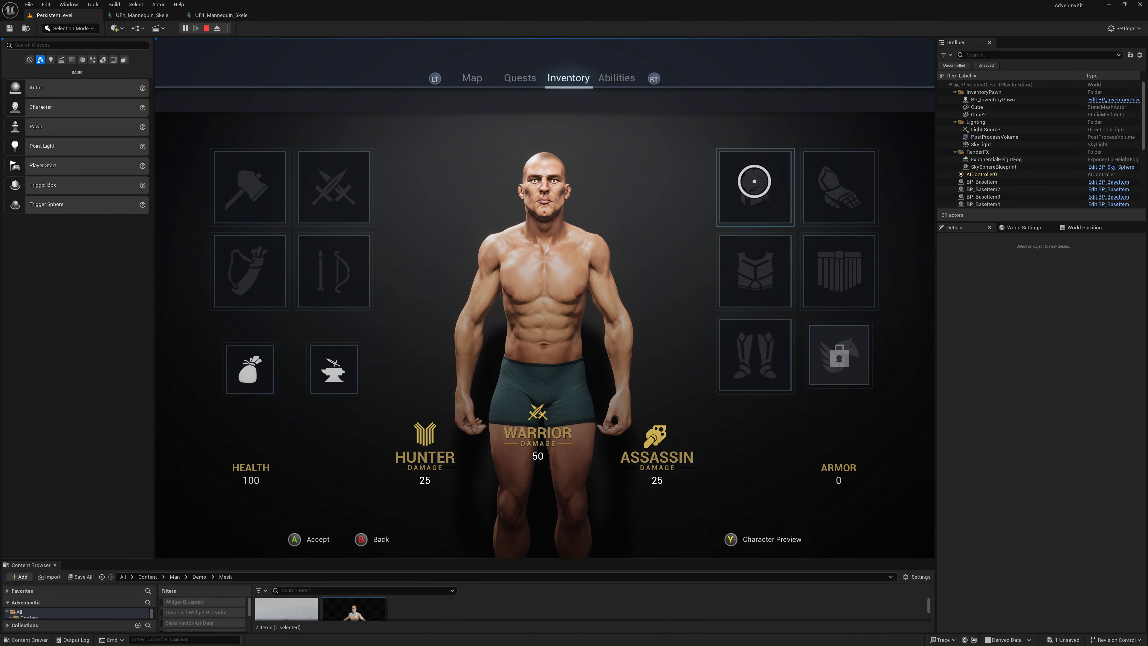
Step: Try the Spartan helmets, ending with the gold level 10 Spartan helmet equipped
click(753, 180)
click(581, 180)
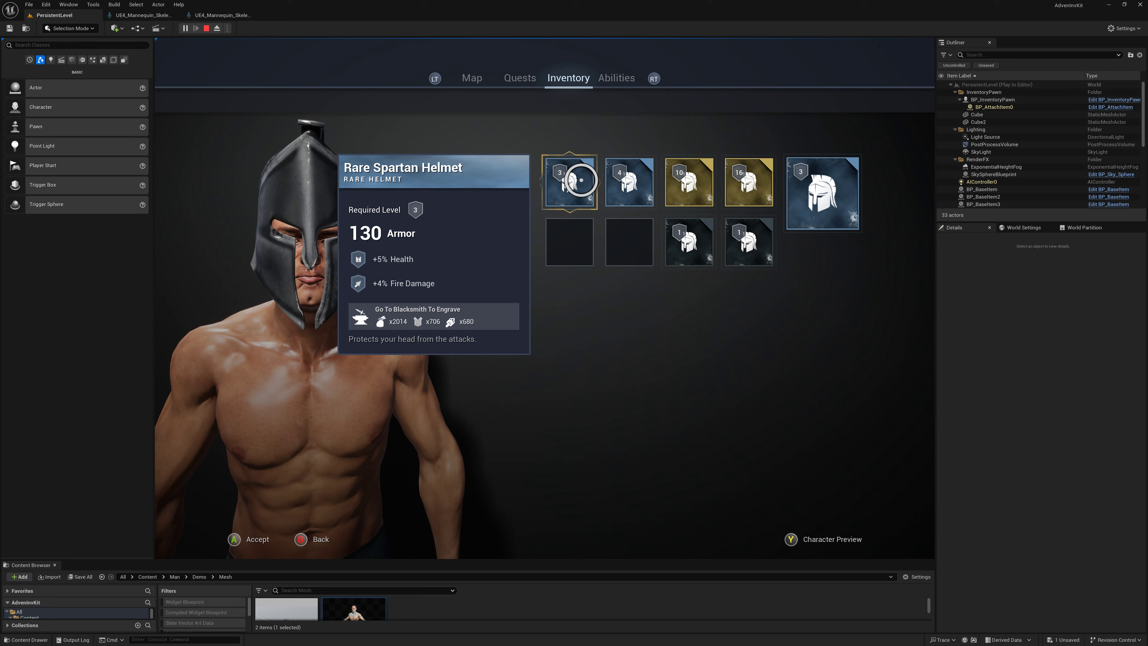
click(607, 183)
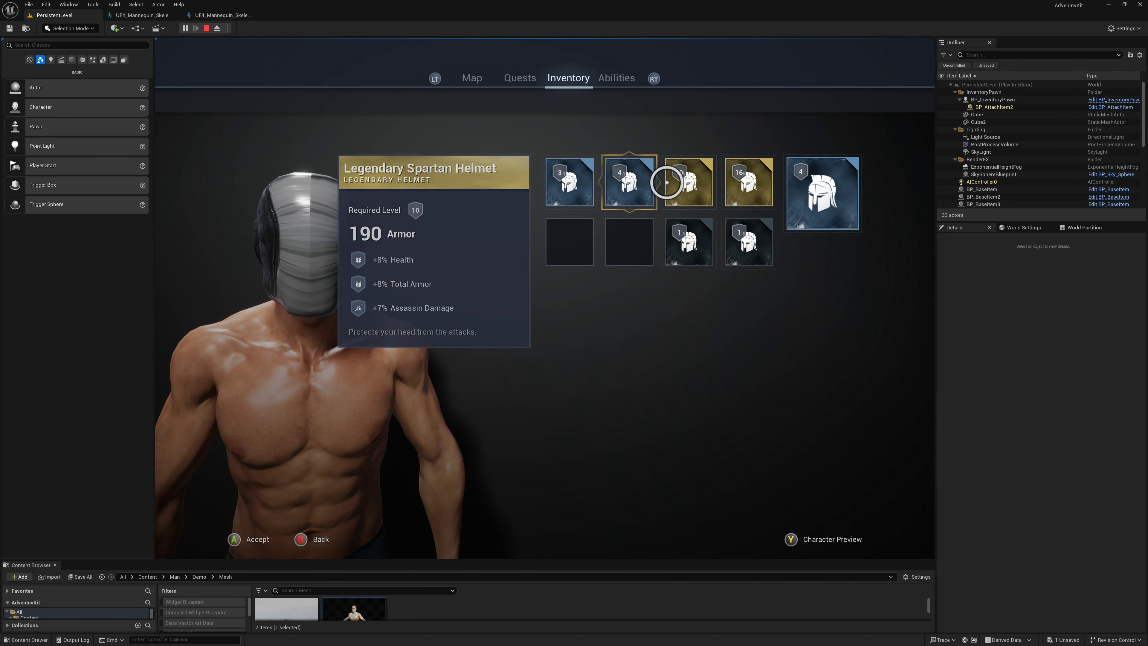
click(678, 181)
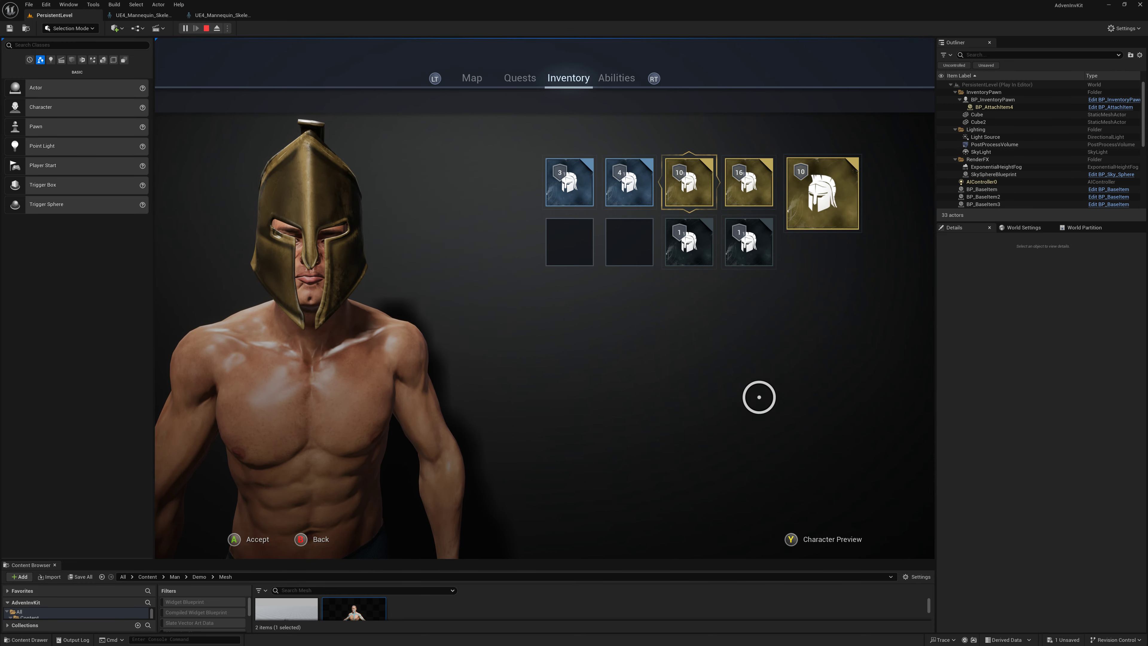
key(Escape)
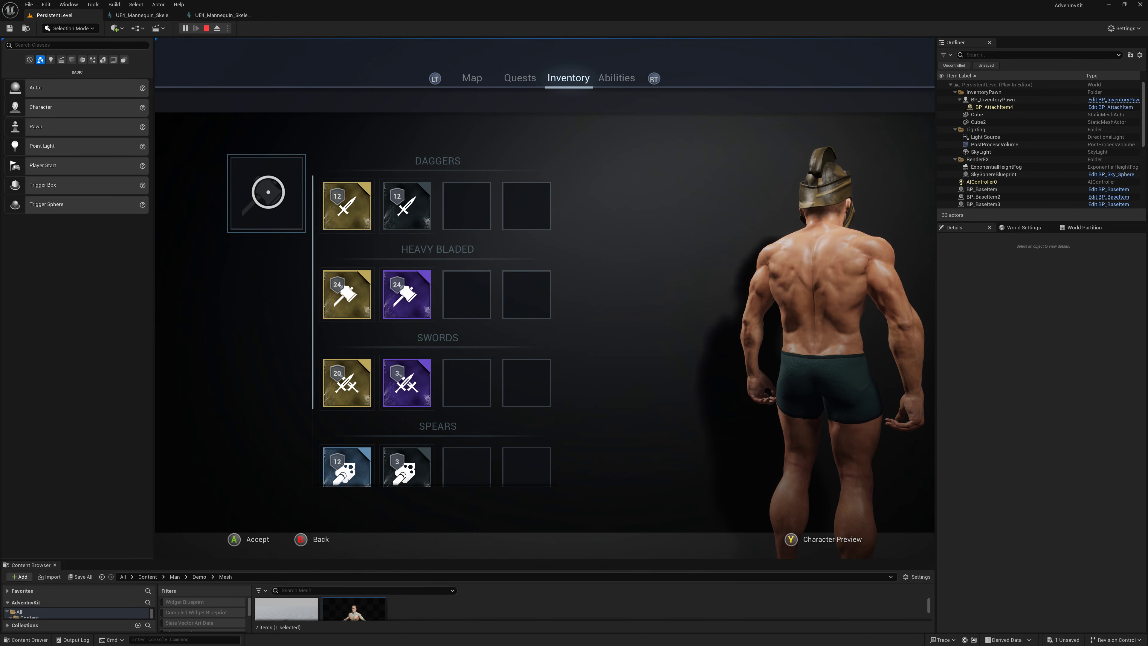
Step: Cycle through dagger, Halberd and swords, finally equipping the Spear With Shield
click(346, 206)
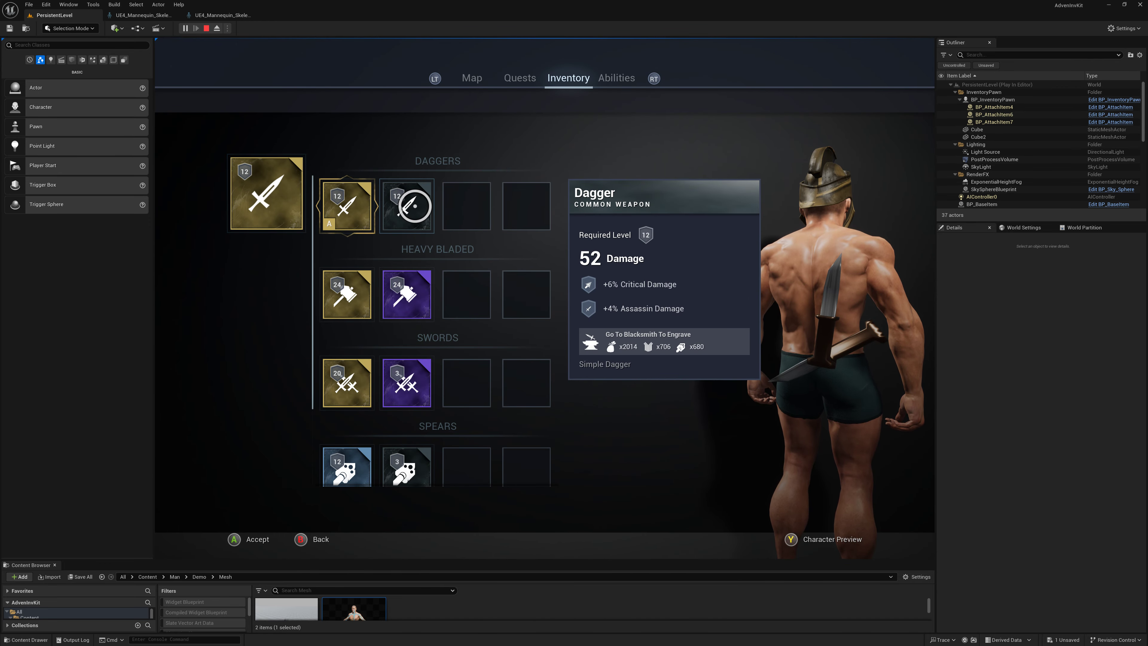
click(336, 302)
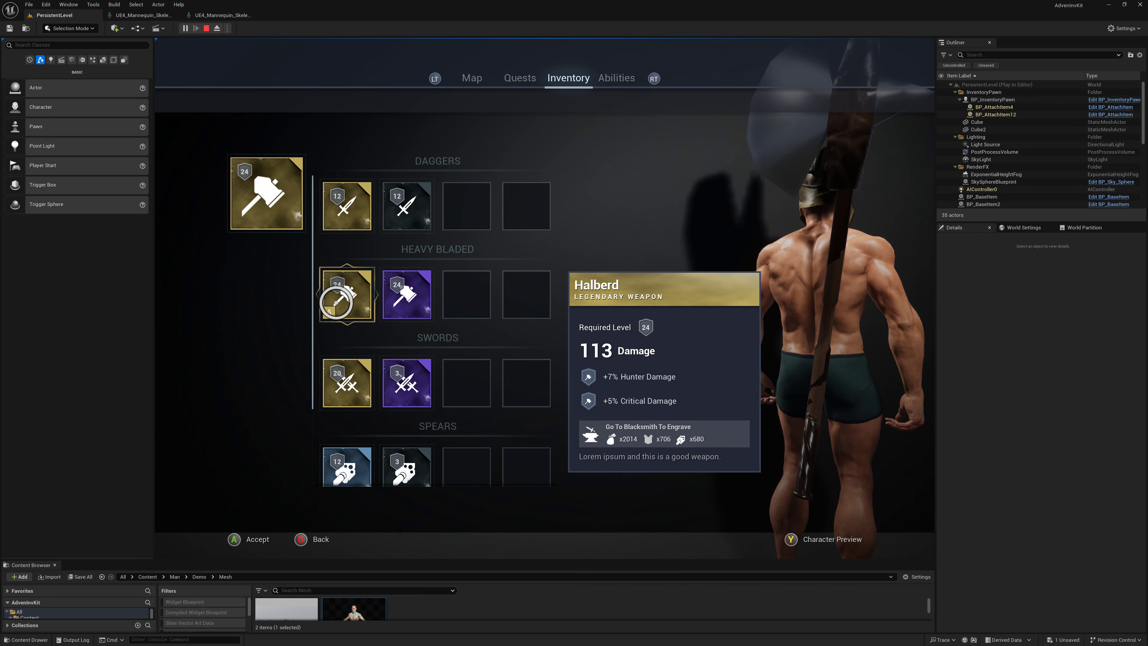
click(420, 300)
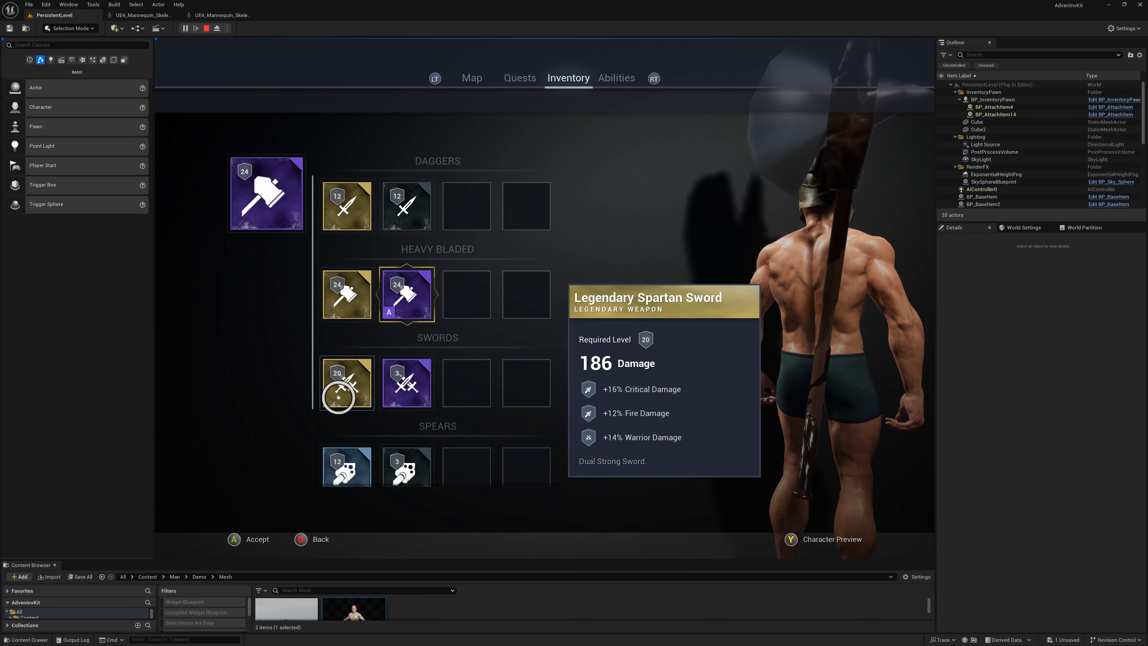
click(339, 386)
click(404, 389)
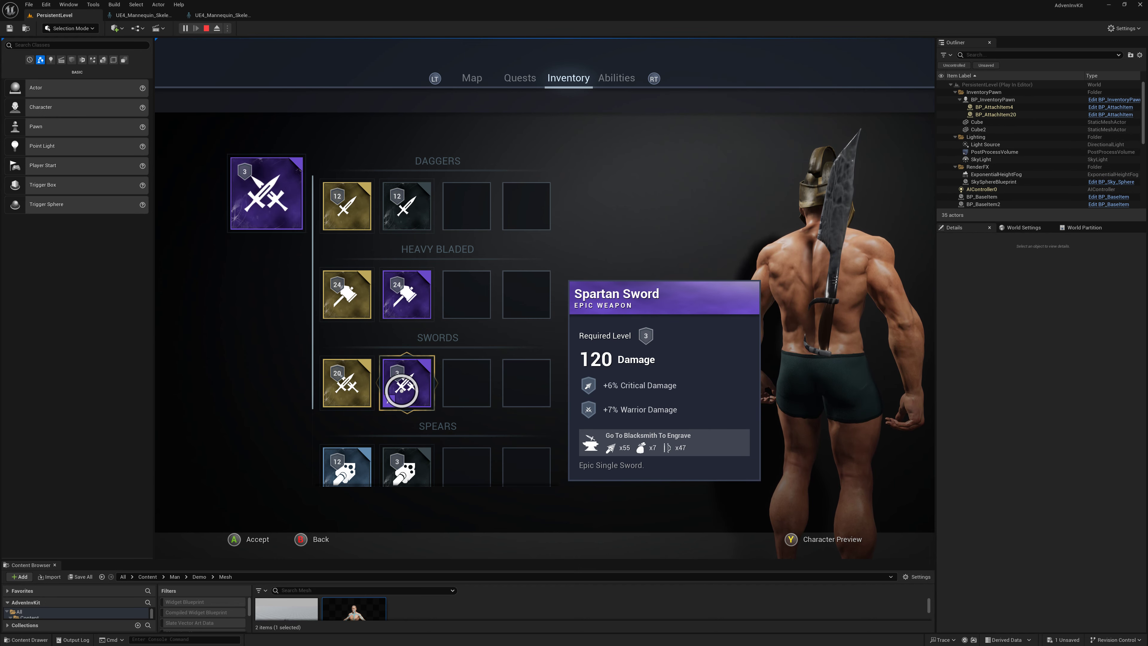
click(354, 477)
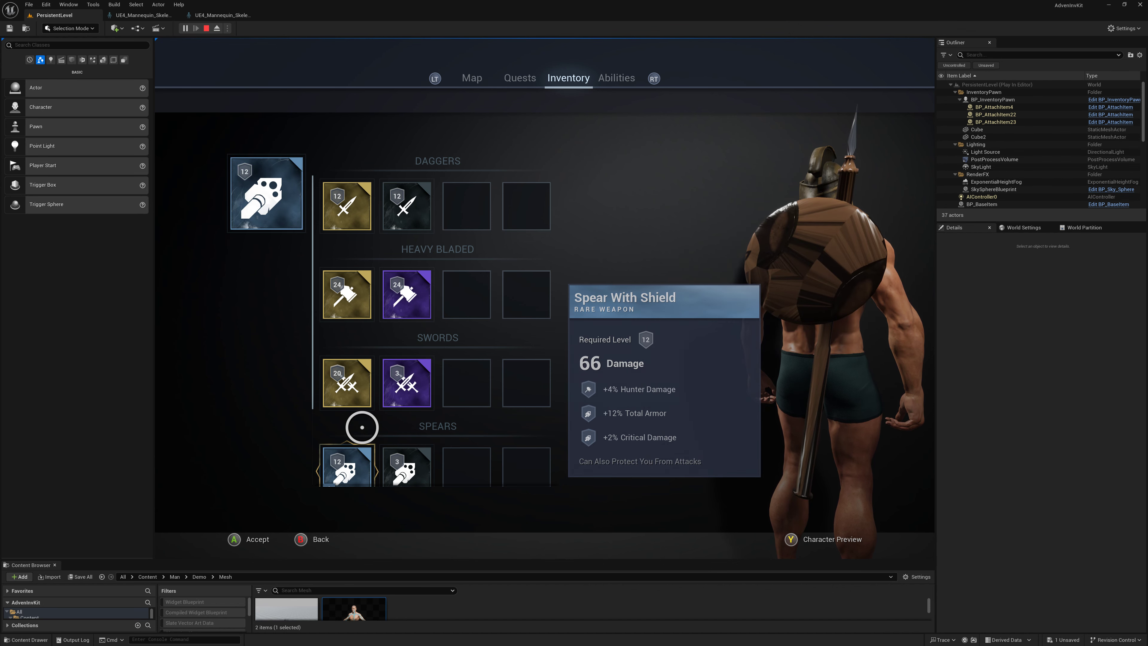
key(Escape)
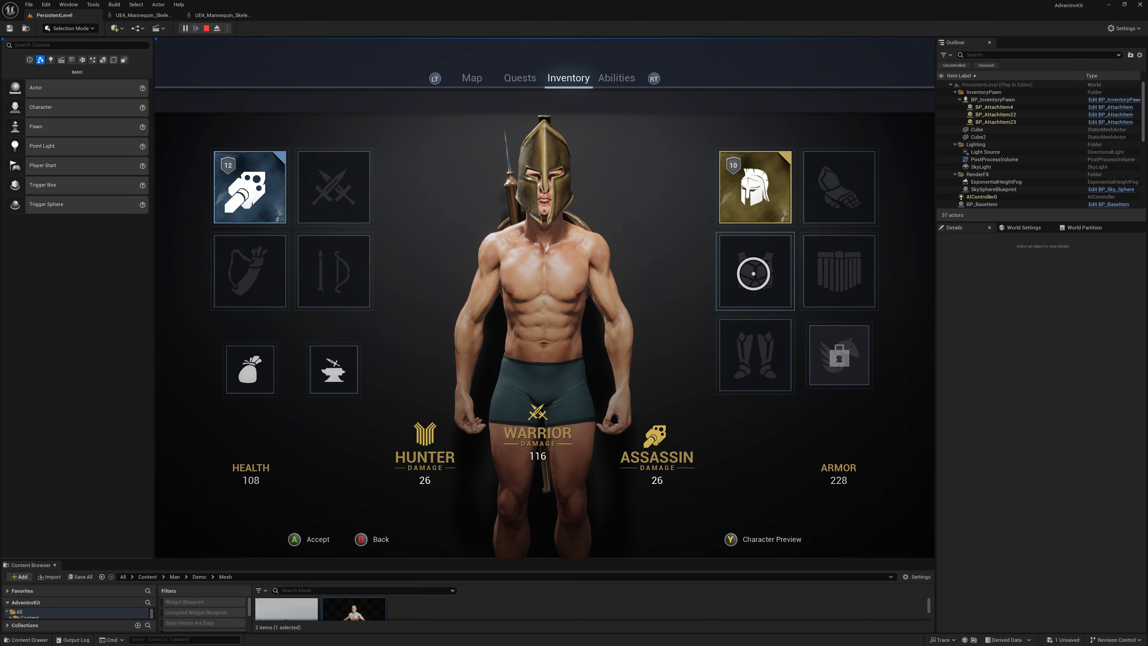
Step: Equip the gold level 16 torso armour, jump with the character, then stop playing
click(750, 271)
click(627, 193)
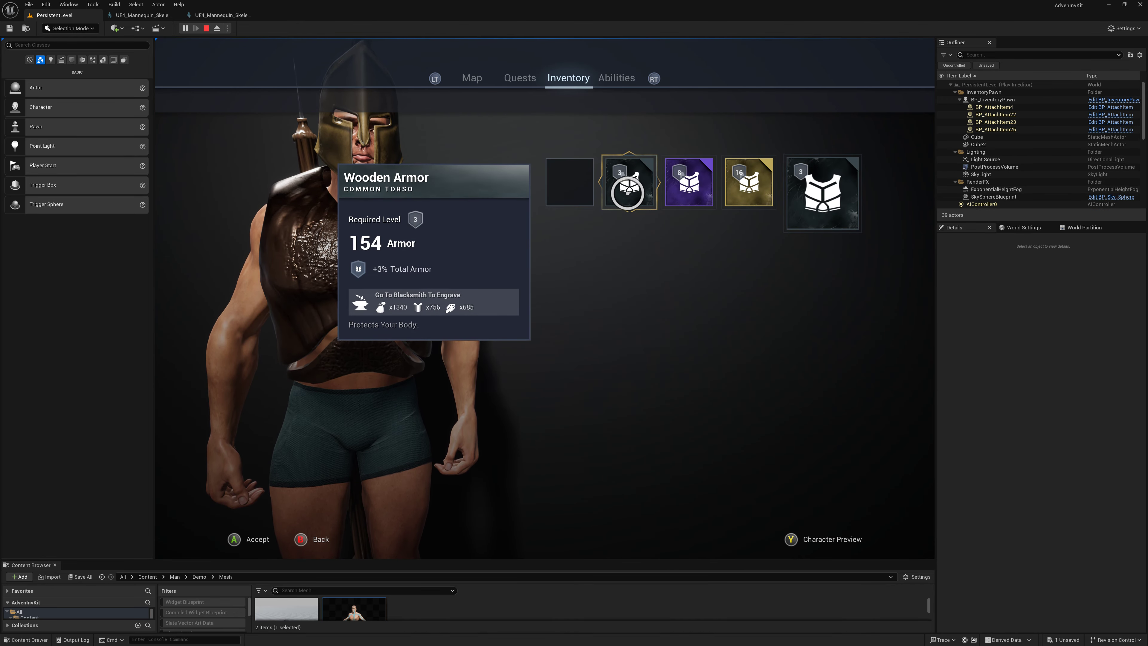
click(685, 180)
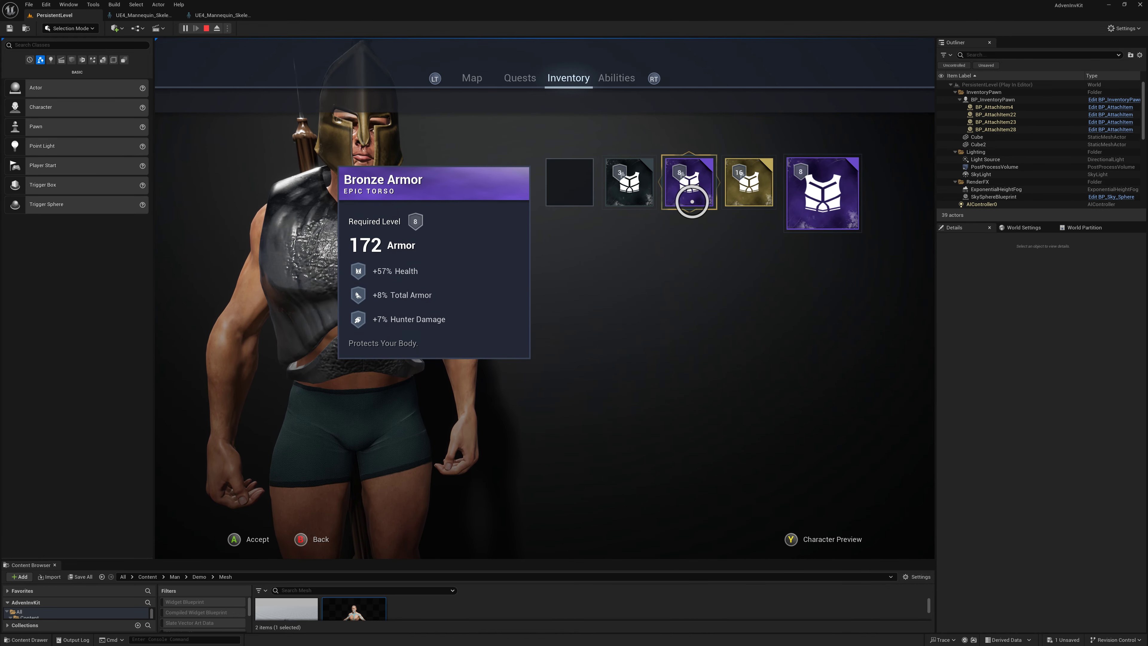
click(746, 183)
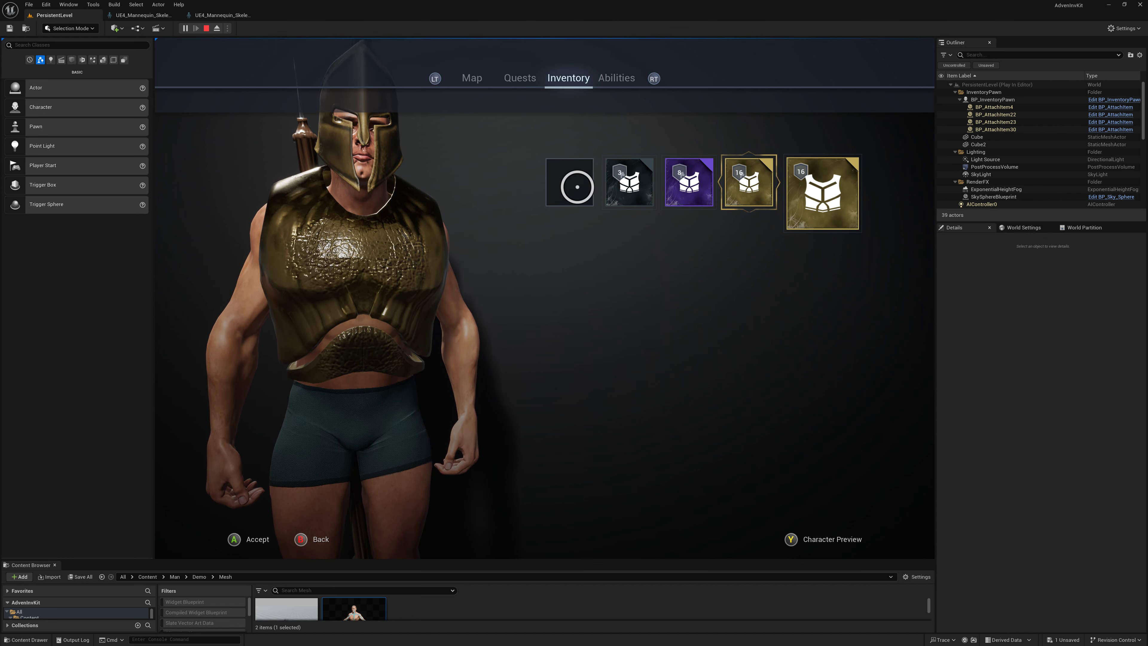
key(Escape)
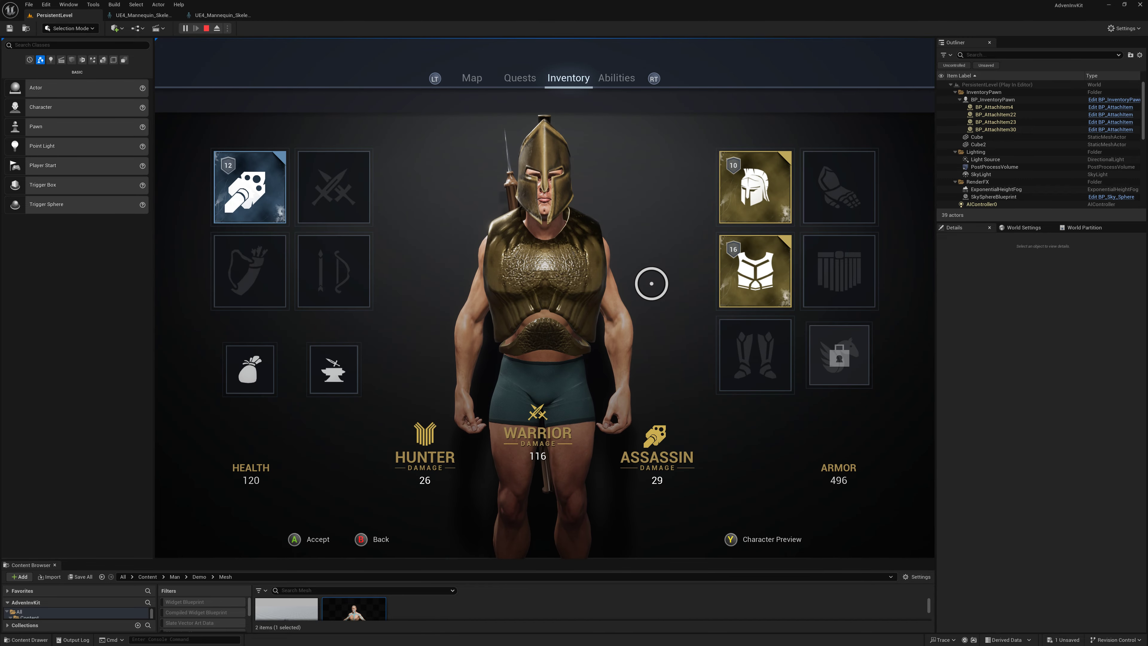
key(Escape)
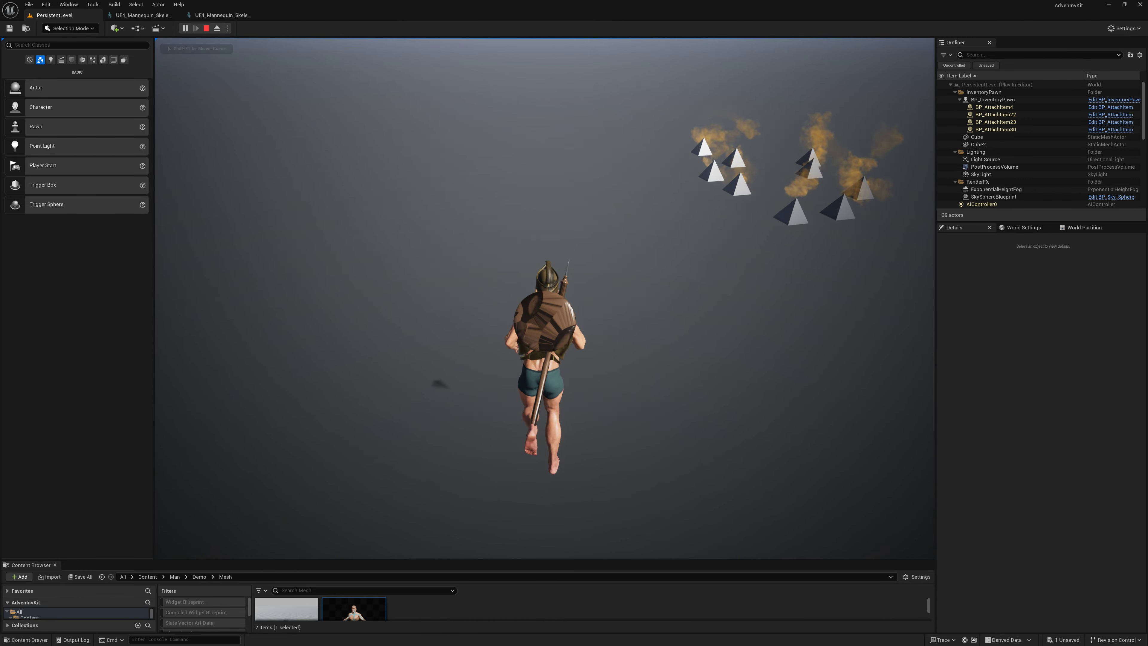
key(space)
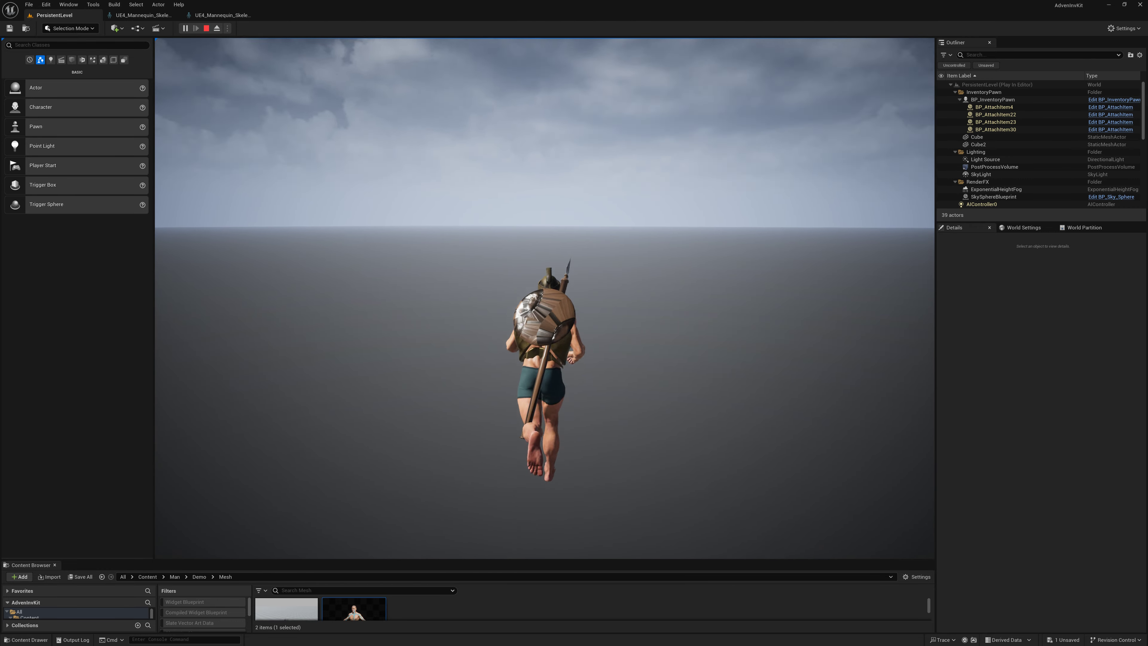
key(Escape)
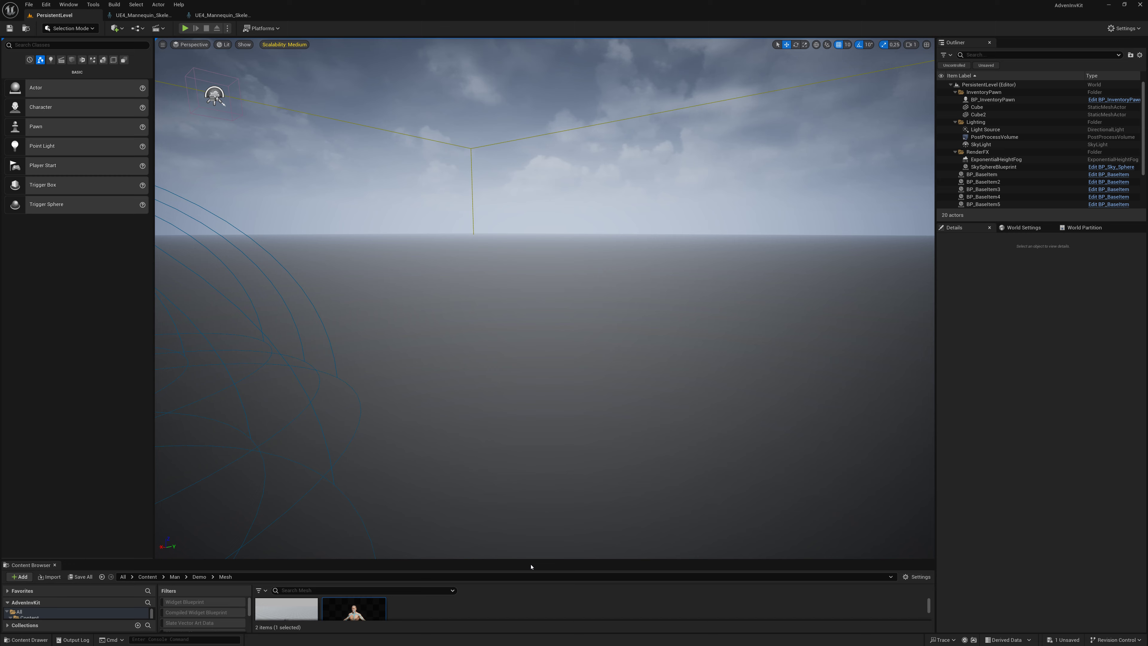
Step: Collapse Mannequin and Environment in the Content Browser and open InventoryKit's Blueprints/ExampleDataTables folder
drag(531, 560, 528, 152)
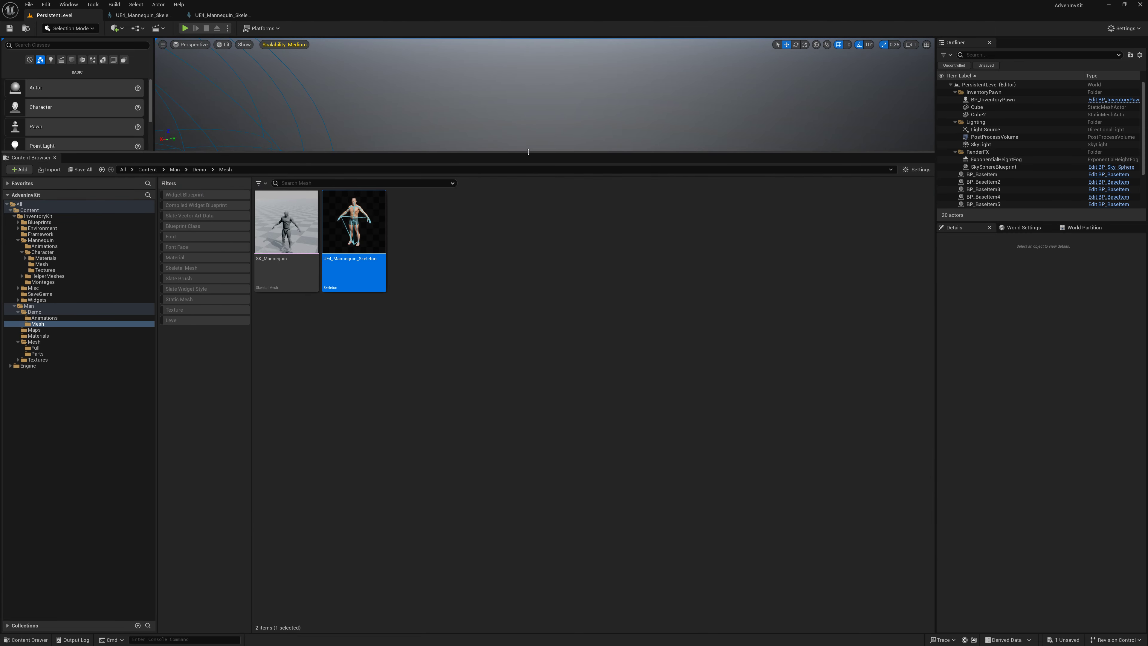
click(45, 354)
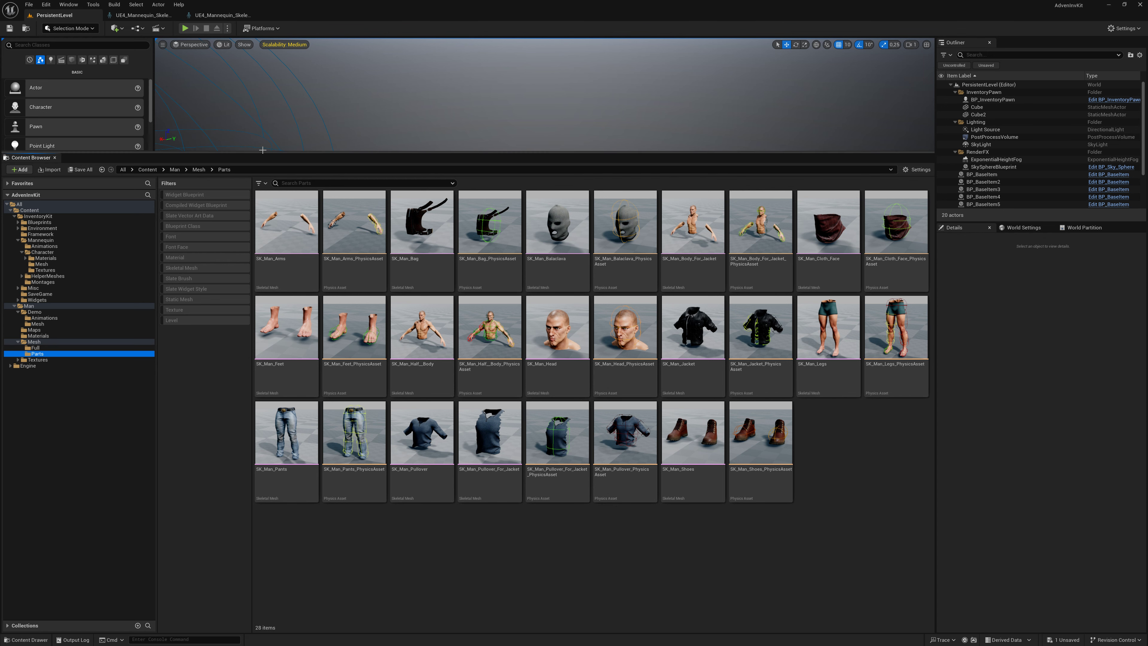
drag(263, 151, 263, 280)
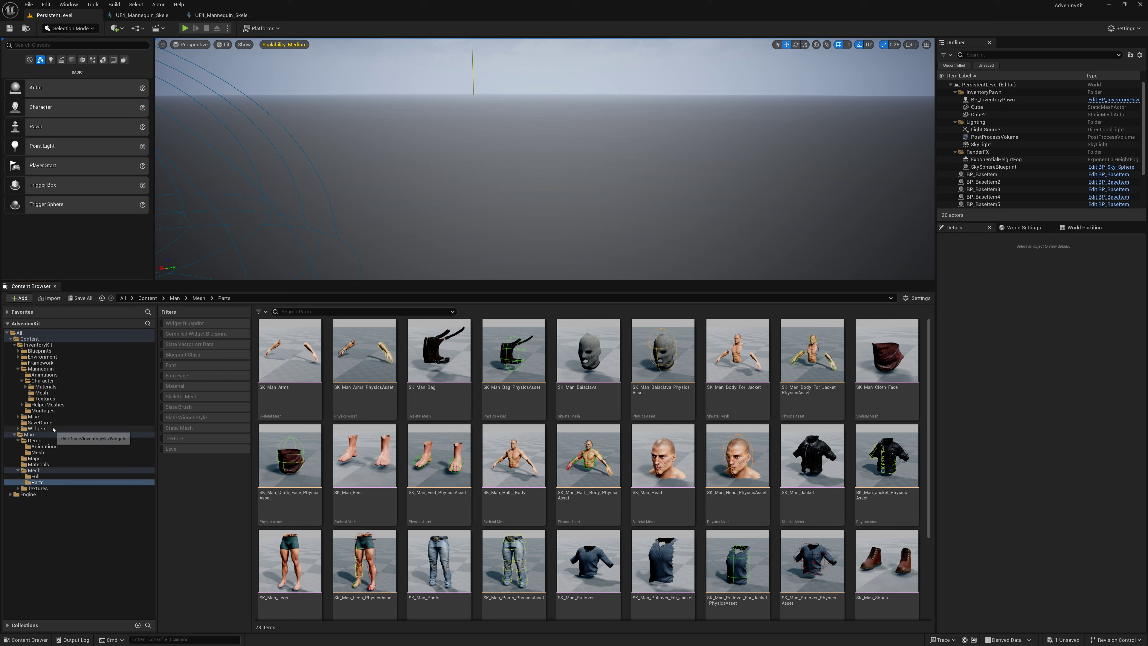
click(18, 369)
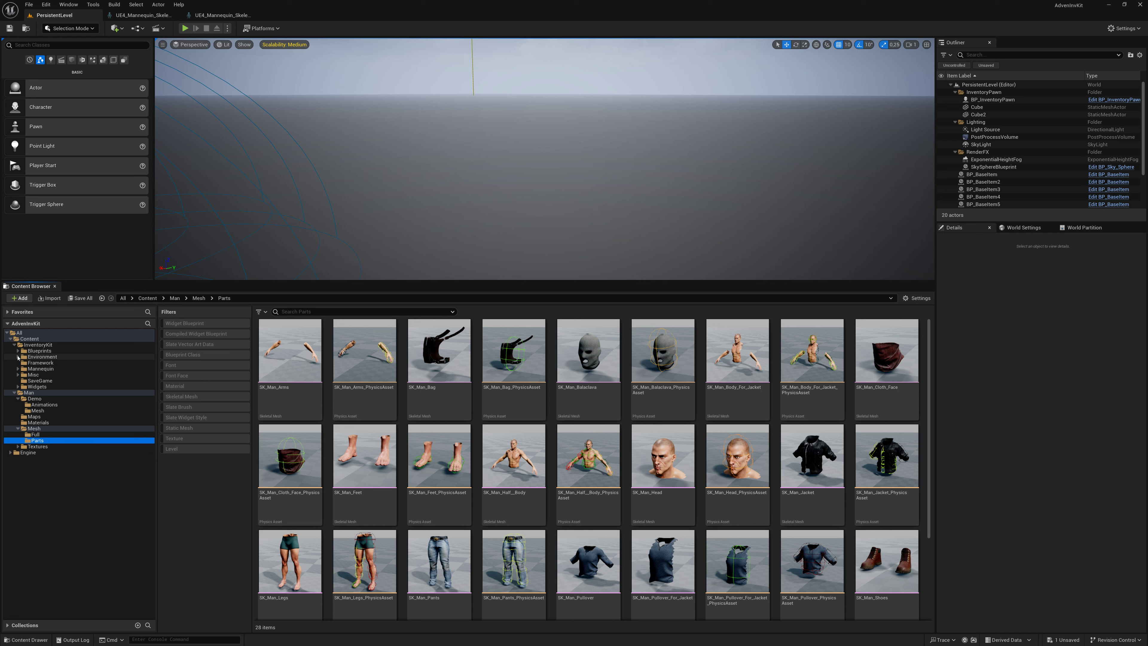
click(18, 356)
click(25, 356)
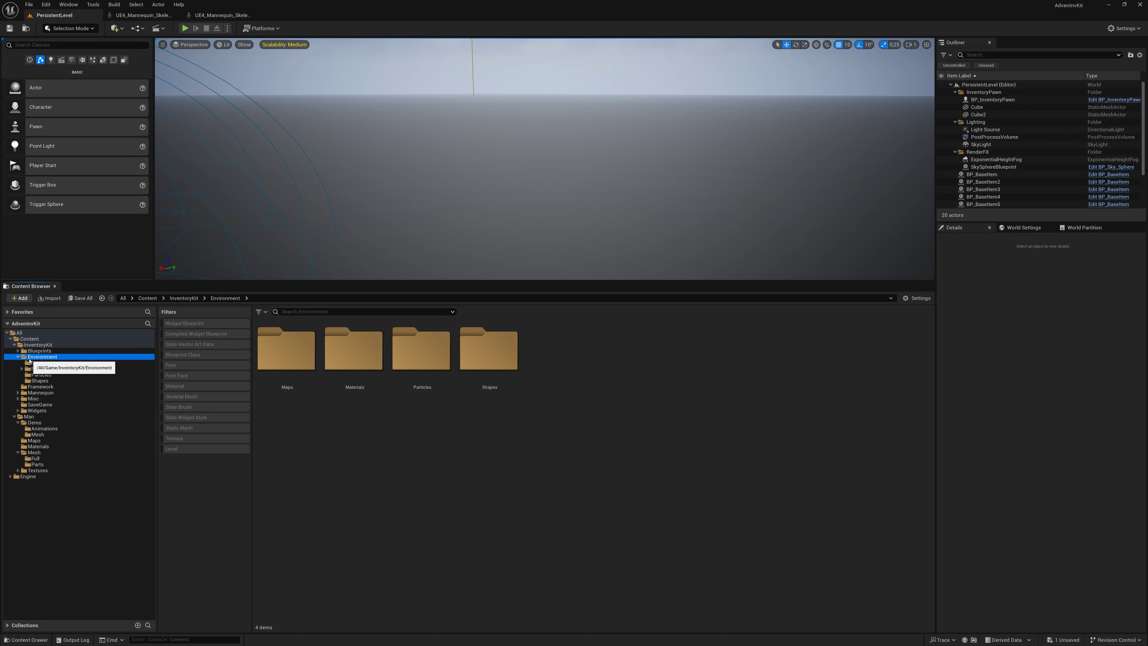
click(18, 357)
click(18, 351)
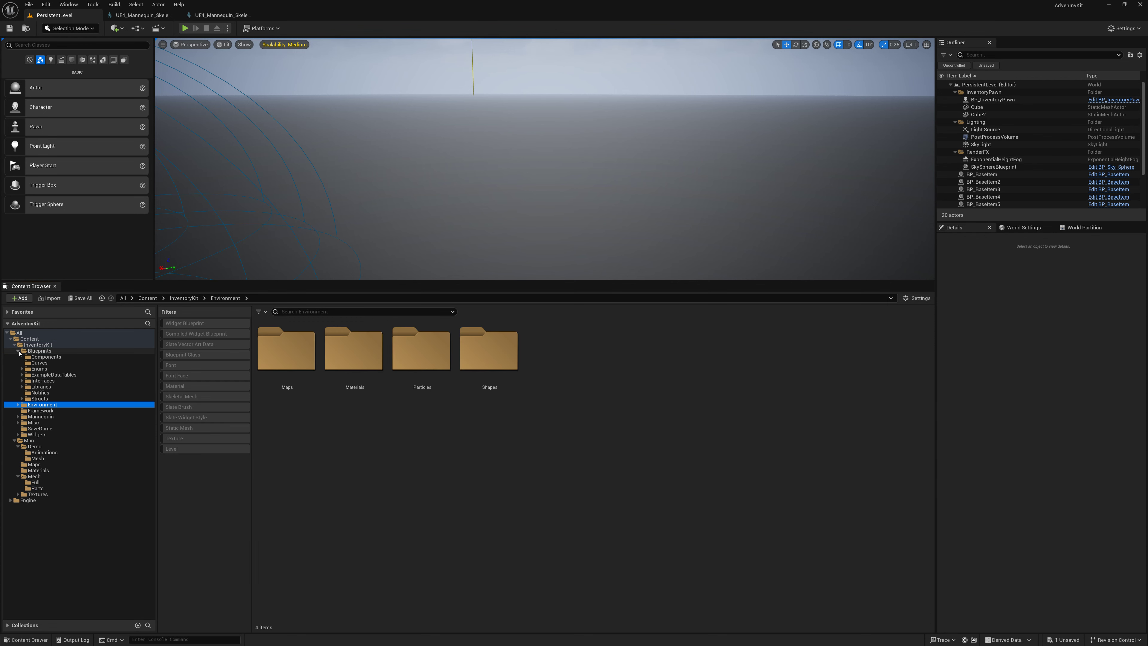
click(21, 374)
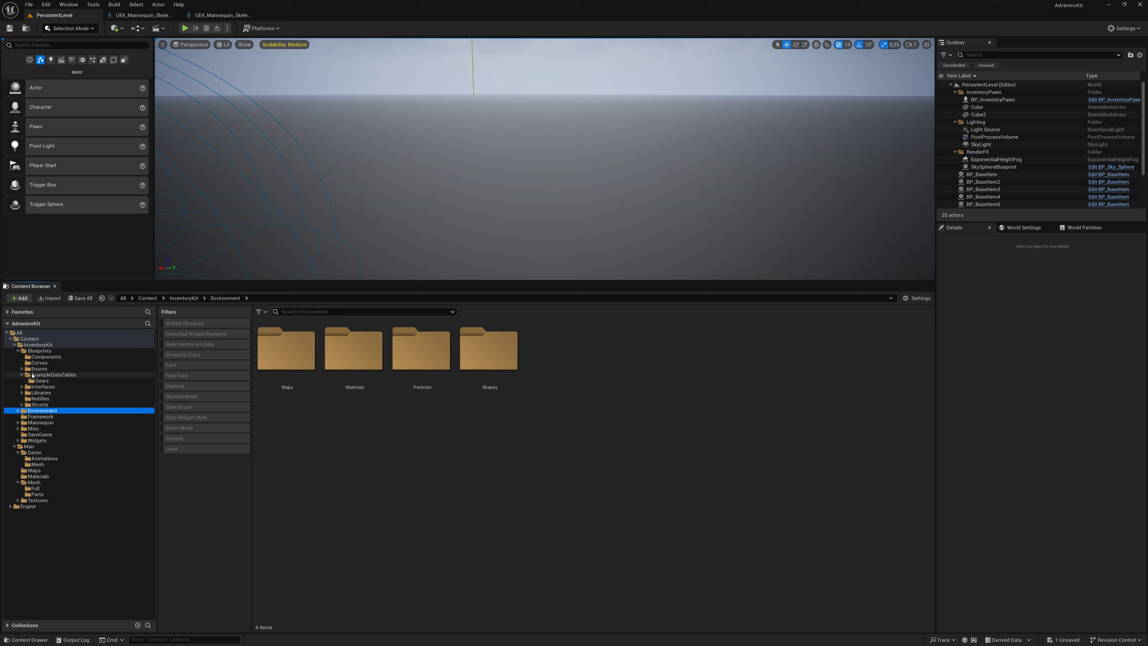
click(35, 375)
Step: Open DT_AllItems and inspect the Torso2 and Torso1 rows' Base Item Info
double_click(367, 398)
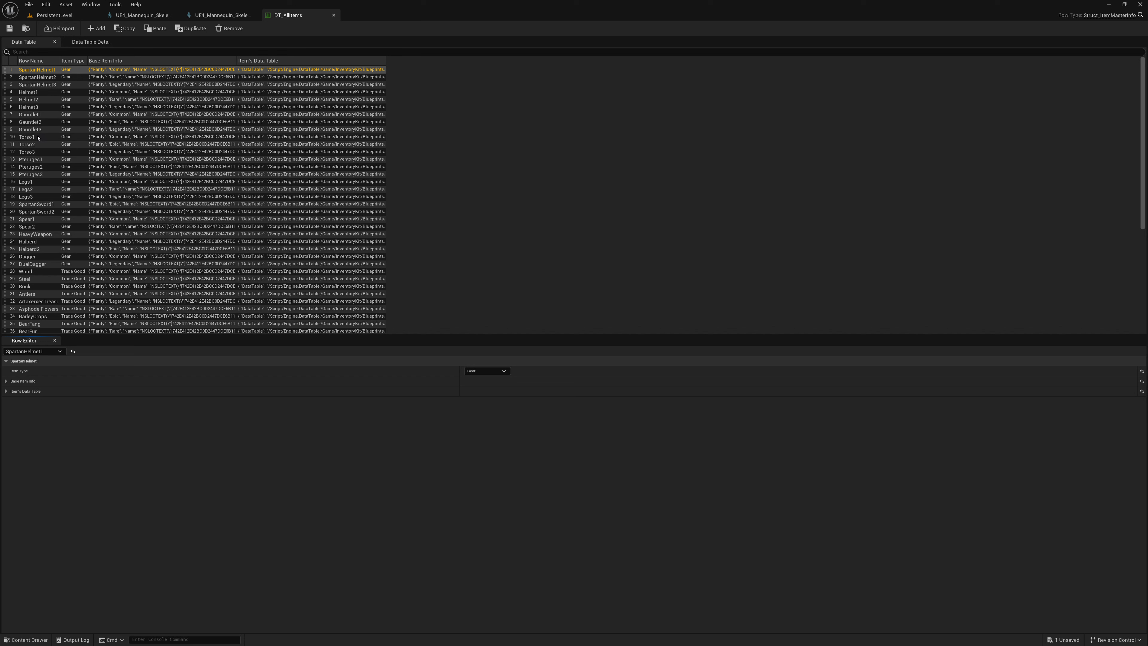
scroll(36, 131, down, 1)
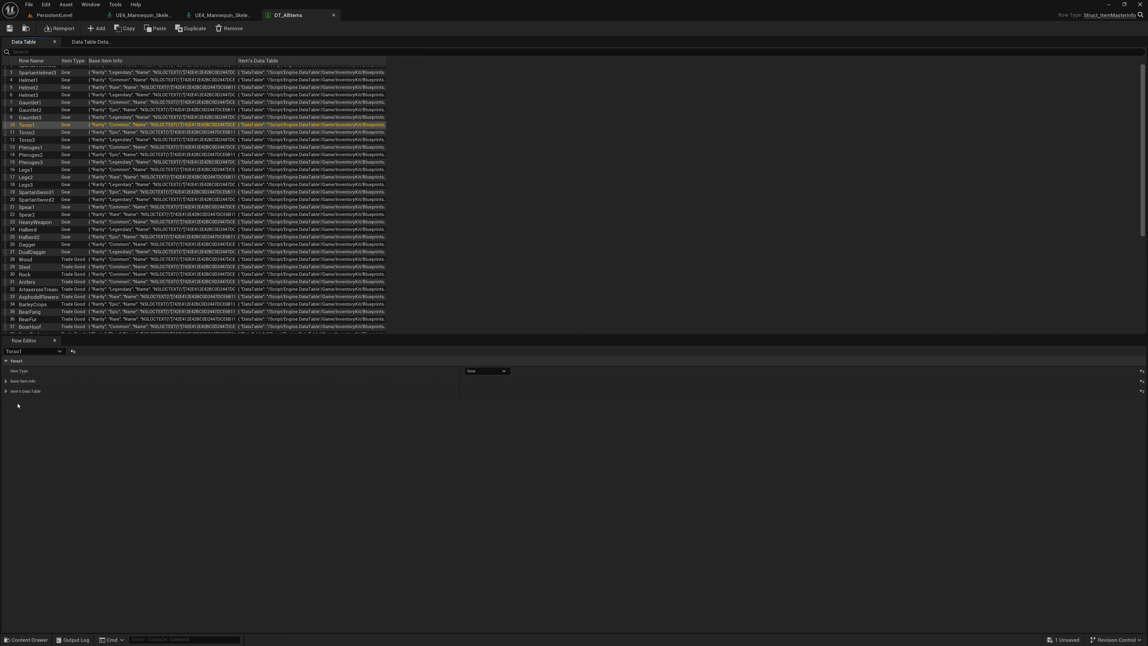
click(6, 382)
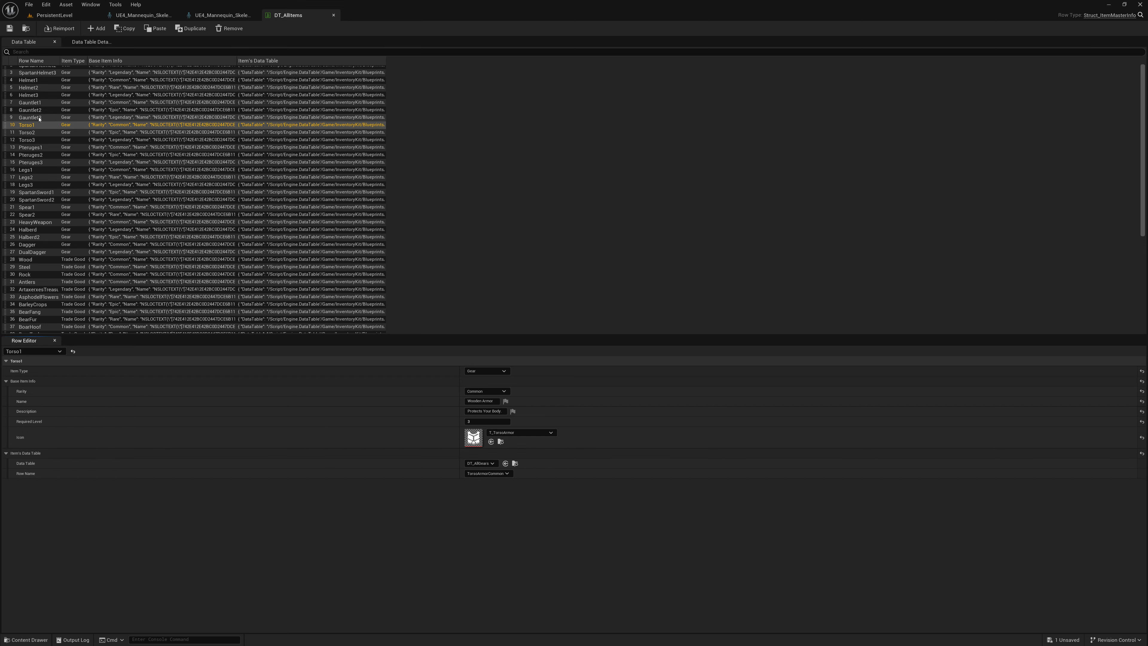
click(36, 132)
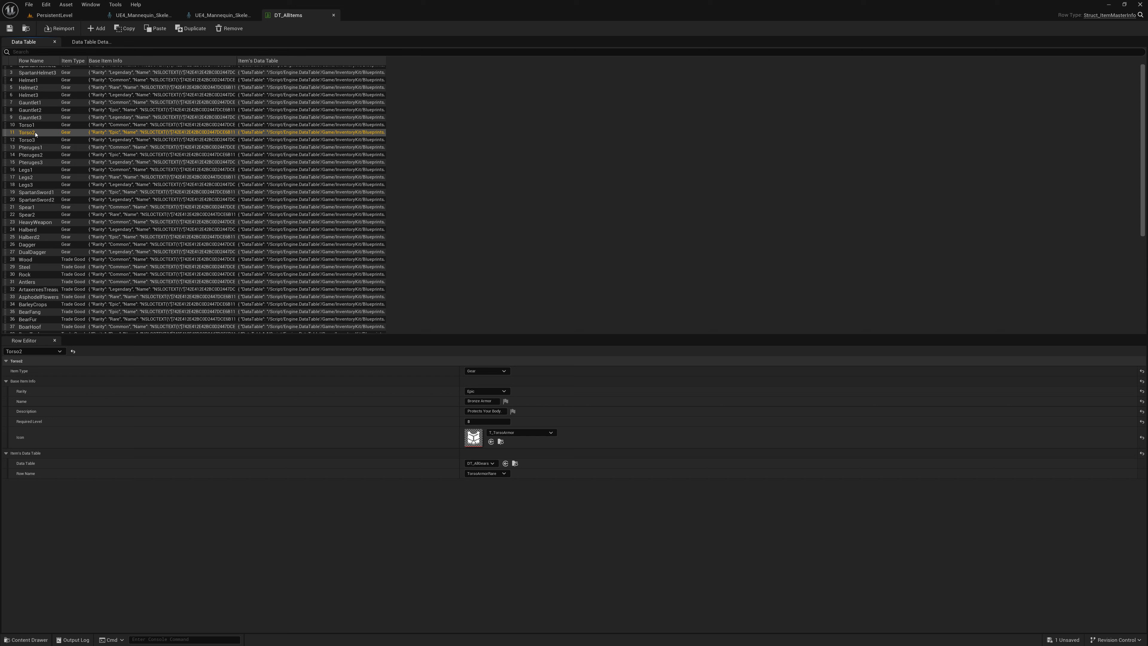
double_click(39, 124)
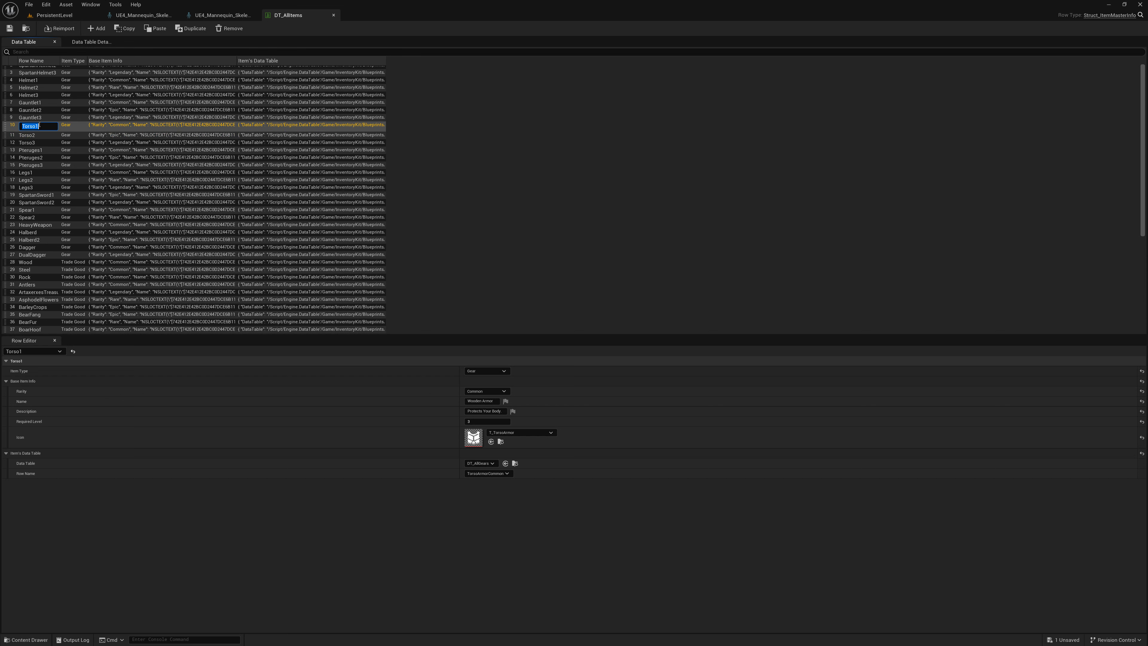
key(Up)
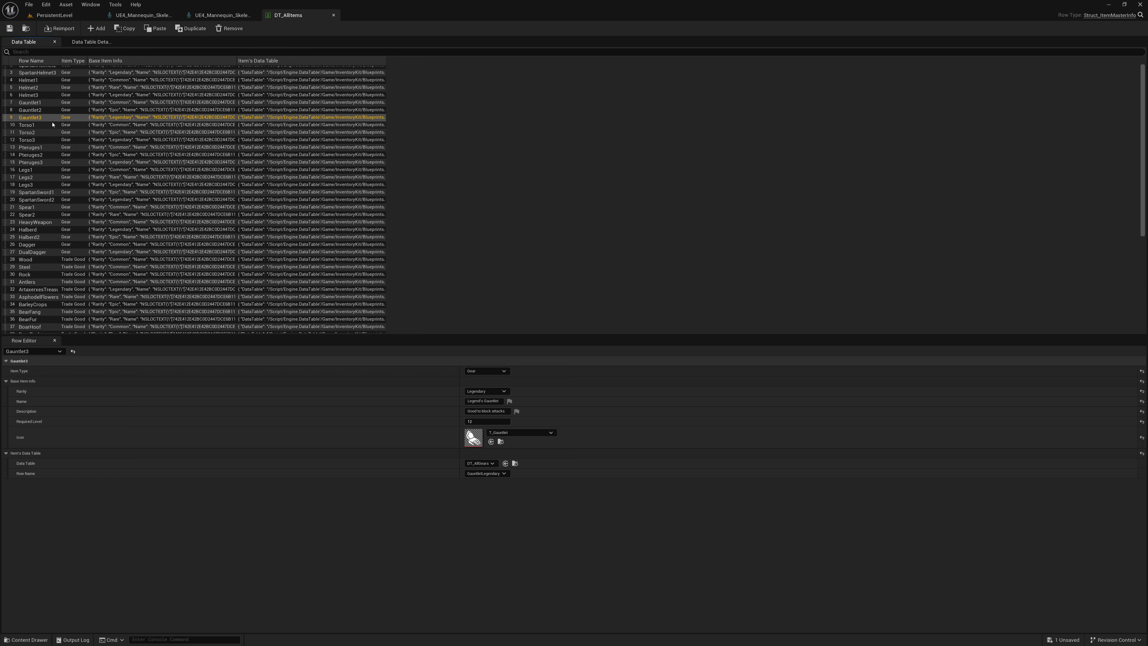
Step: Review the Helmet1, SpartanHelmet2 and SpartanHelmet1 rows, then go back to the level
click(44, 81)
scroll(43, 80, up, 1)
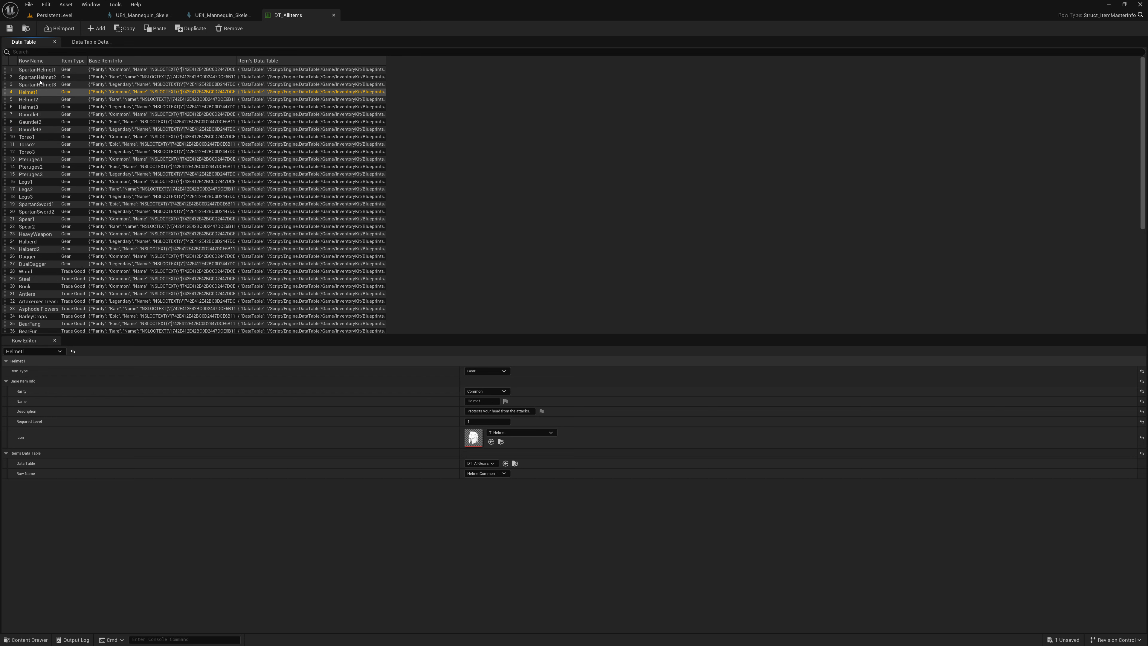
click(33, 78)
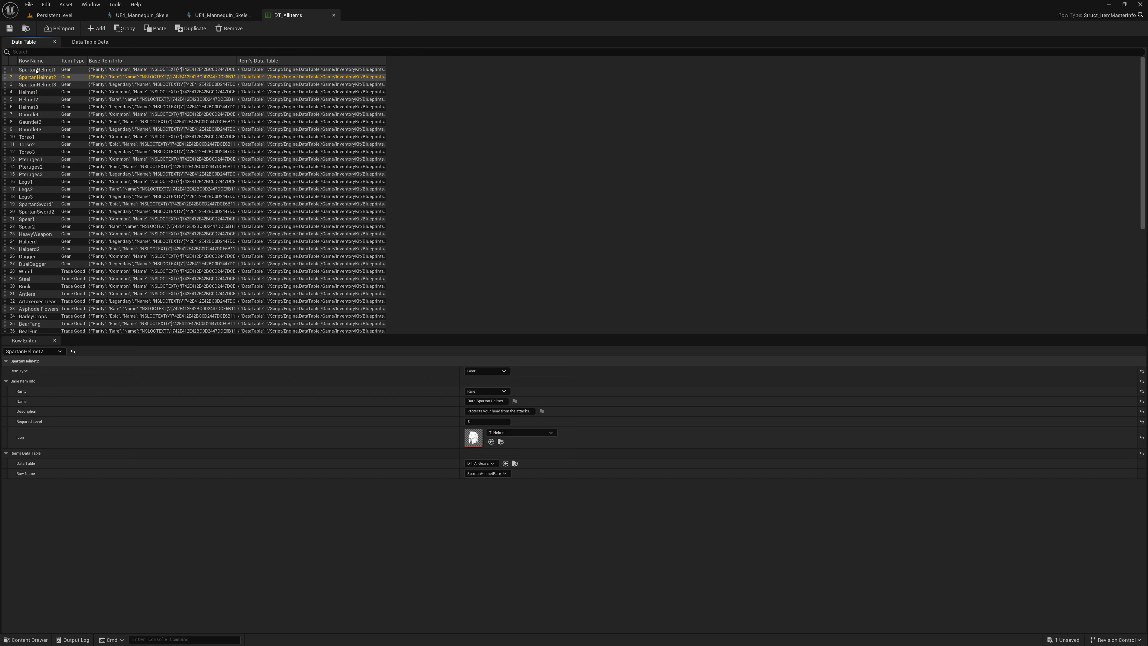
click(36, 71)
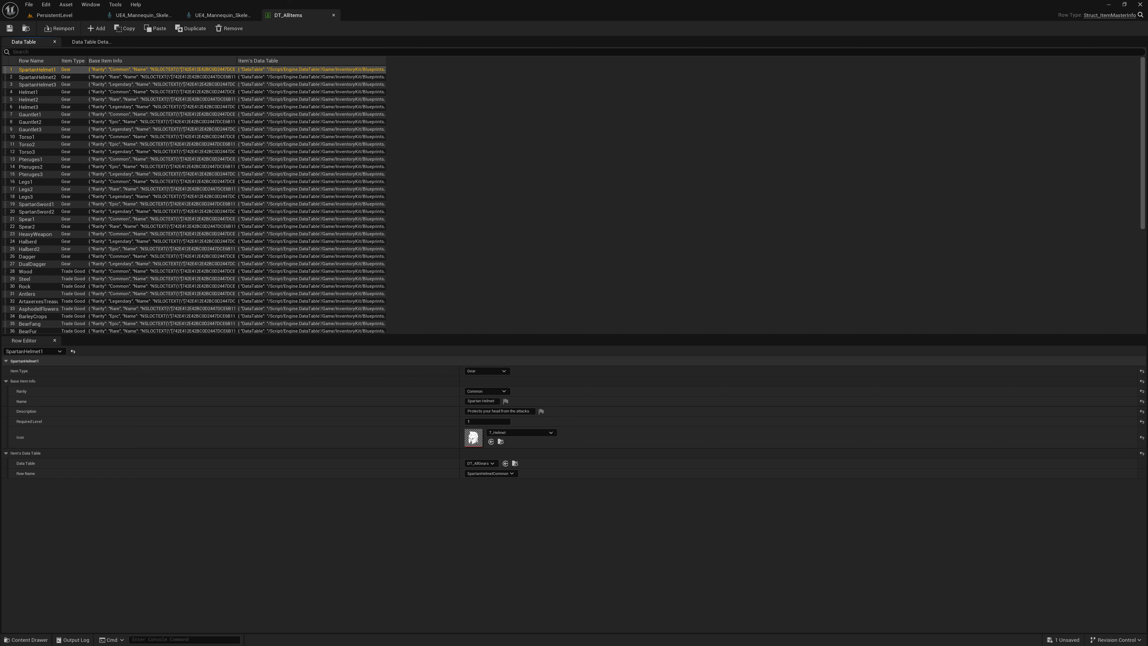
click(18, 640)
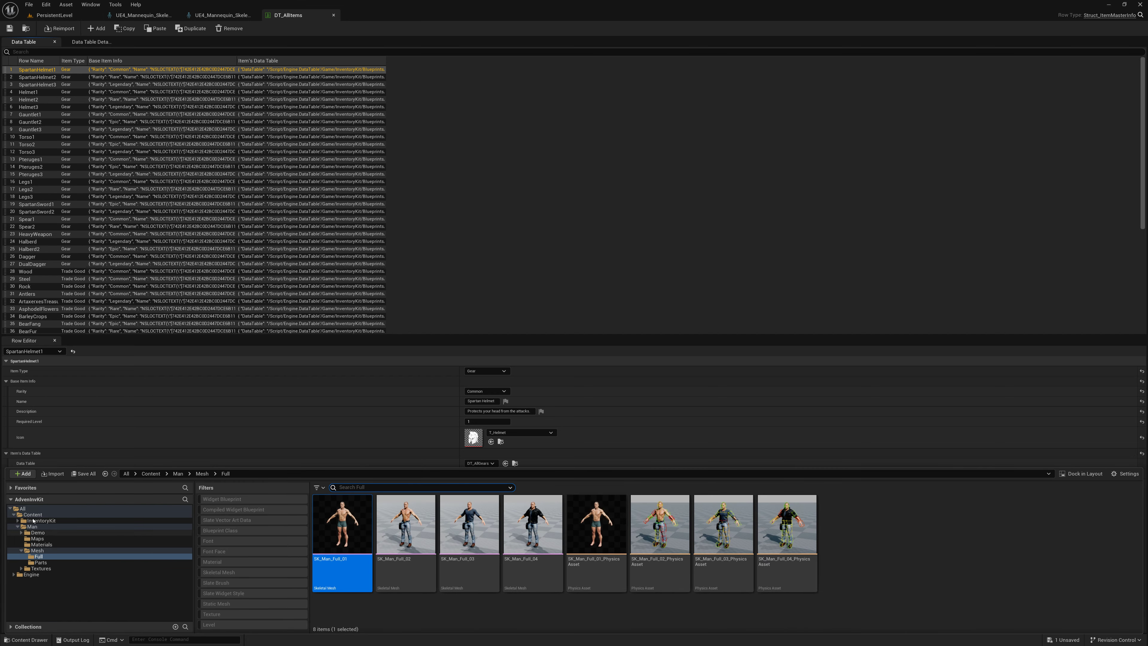
click(54, 15)
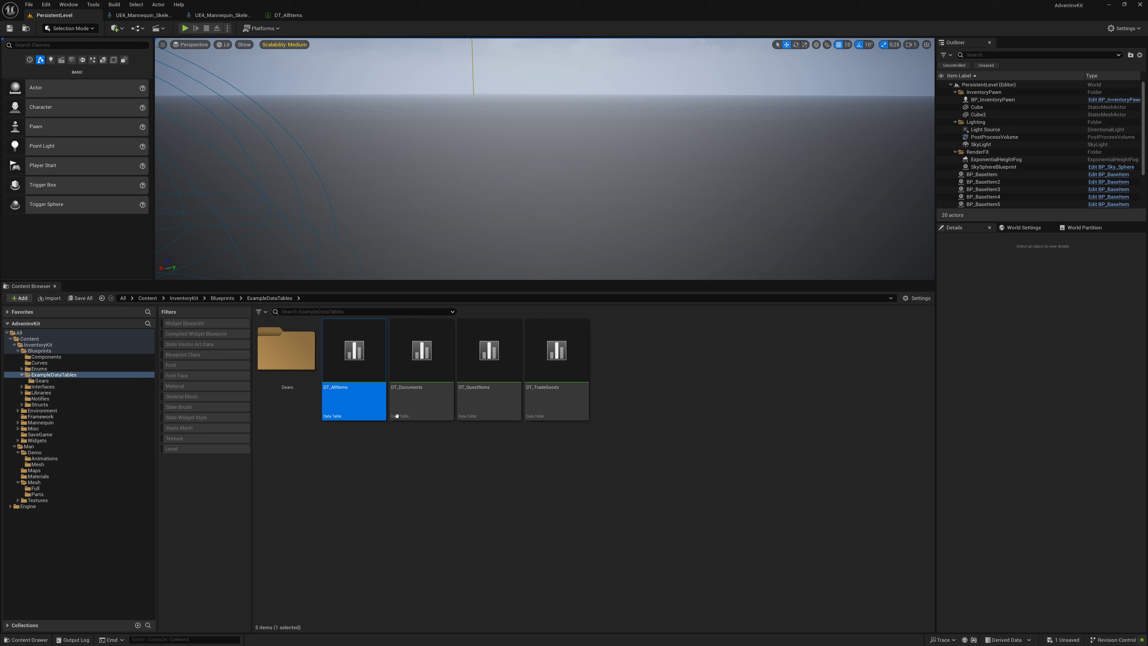
Step: Open DT_AllGears from the Gears folder and show TorsoArmorCommon's Skeletal Meshes Index [0] entry
click(286, 393)
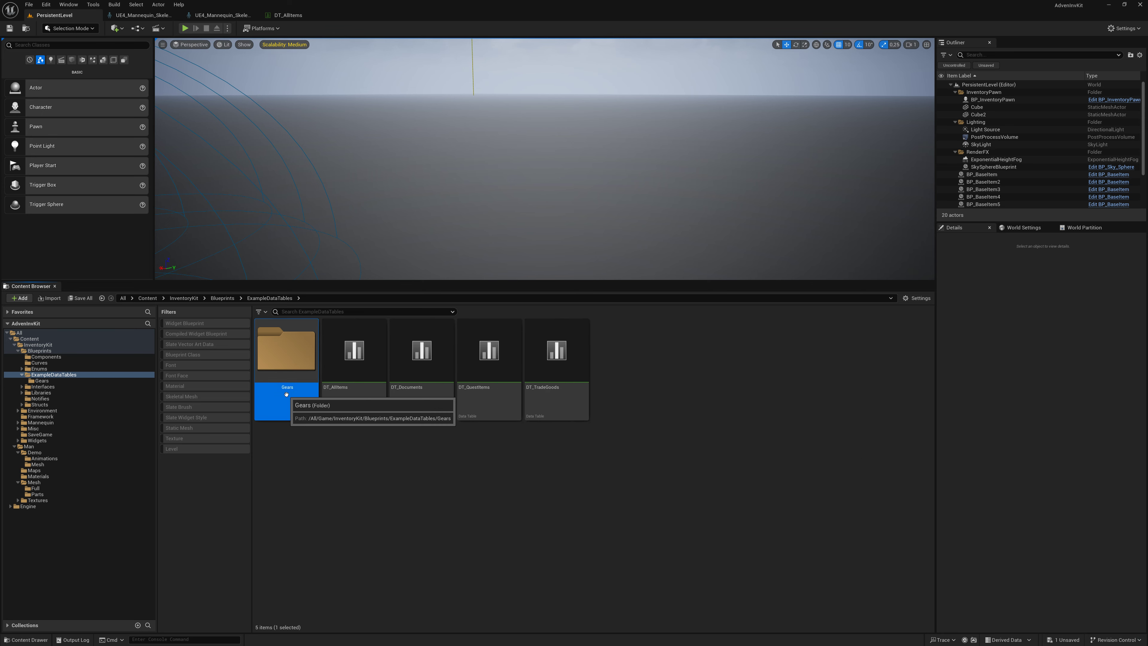
double_click(286, 394)
double_click(286, 398)
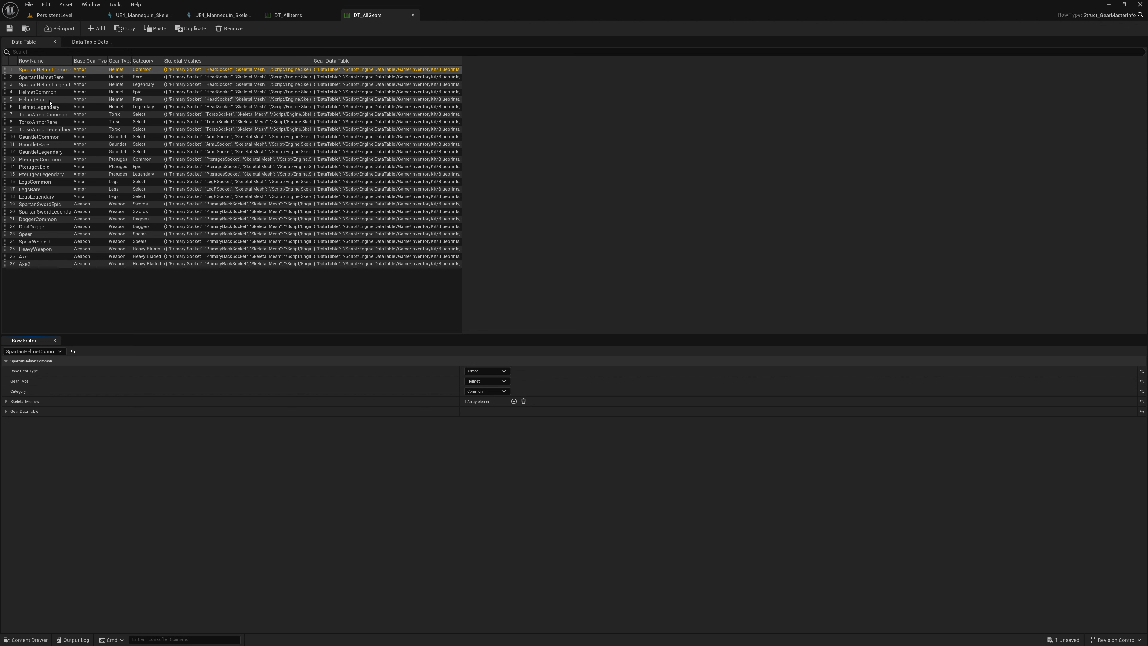
click(7, 402)
click(13, 411)
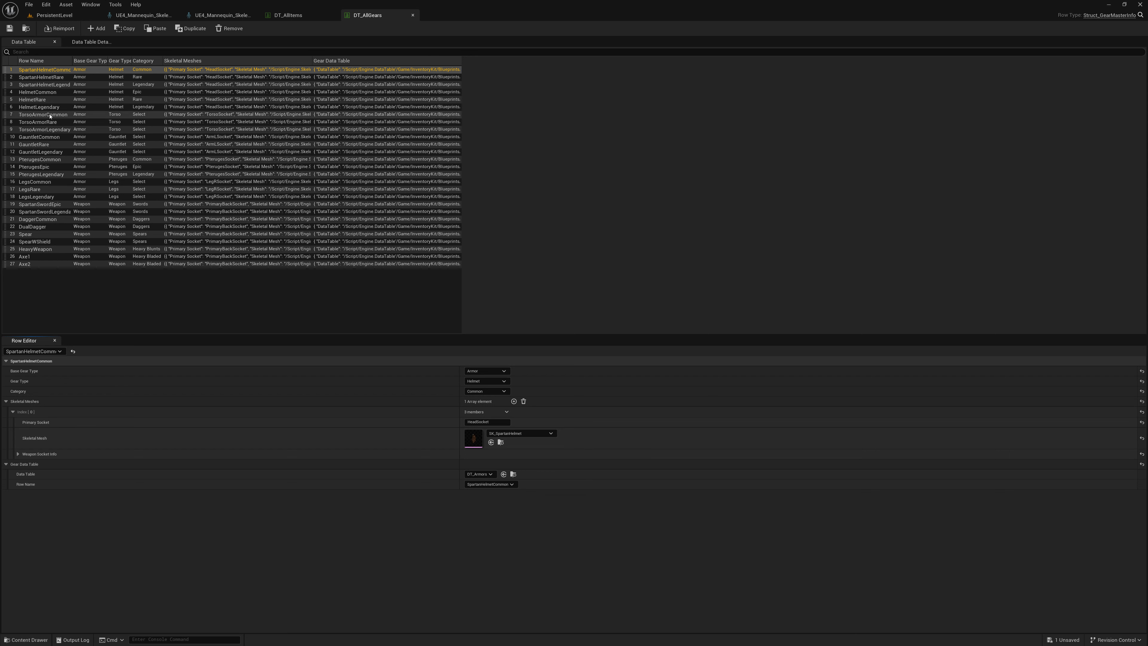
click(50, 116)
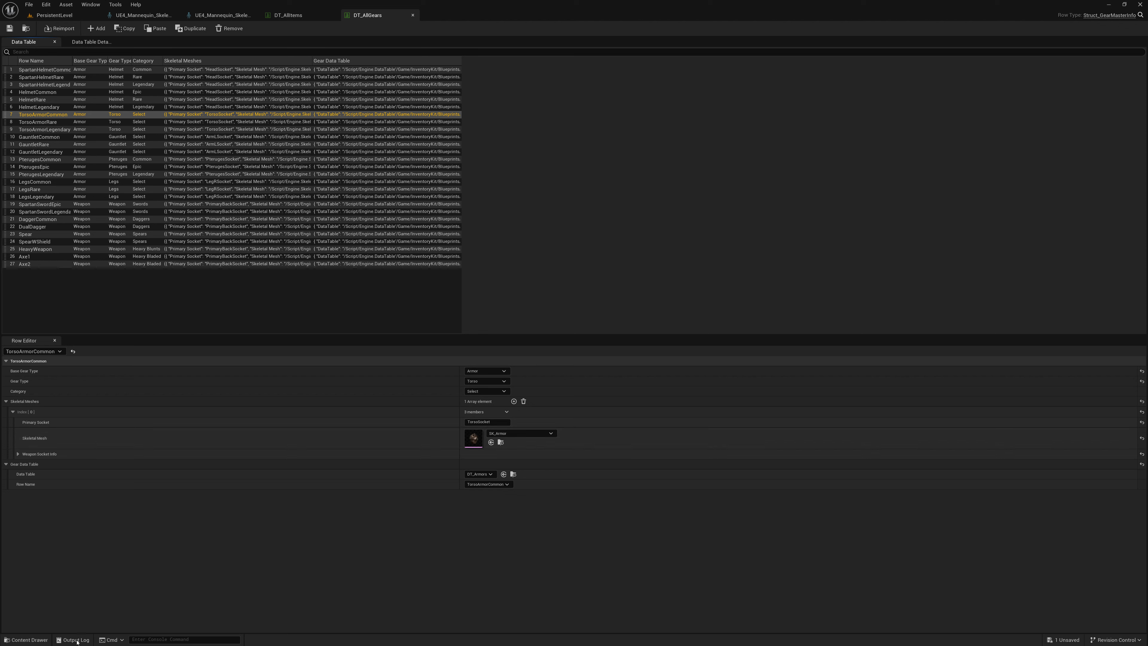
Step: Assign SK_Man_Jacket from Man mesh Parts as the row's Skeletal Mesh and save
click(43, 644)
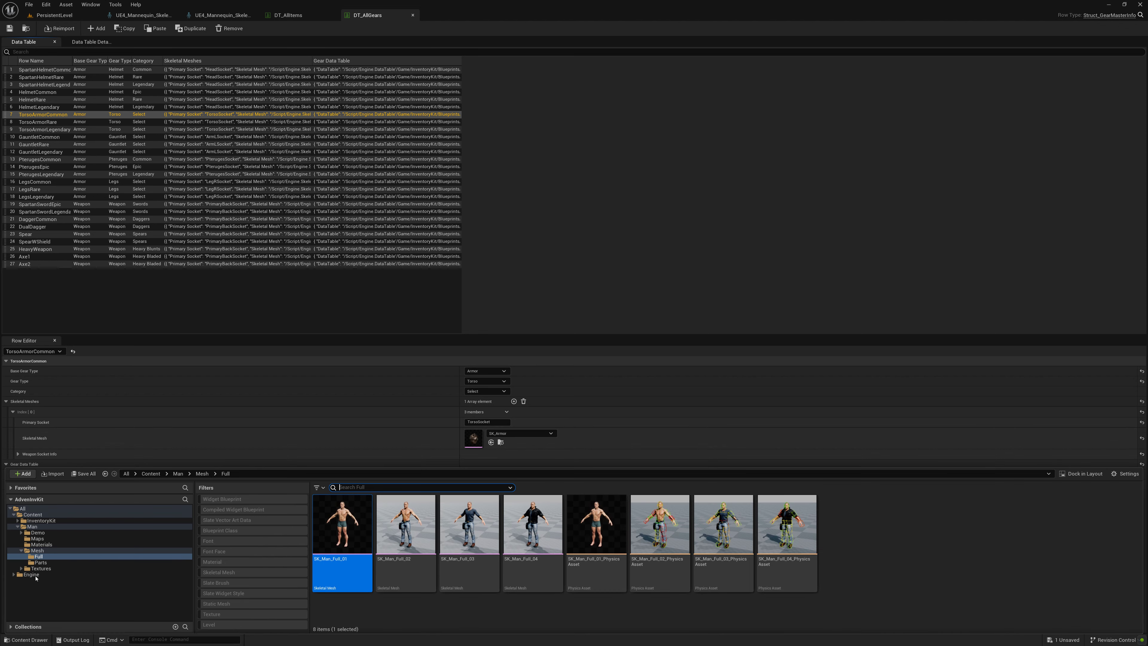
click(41, 563)
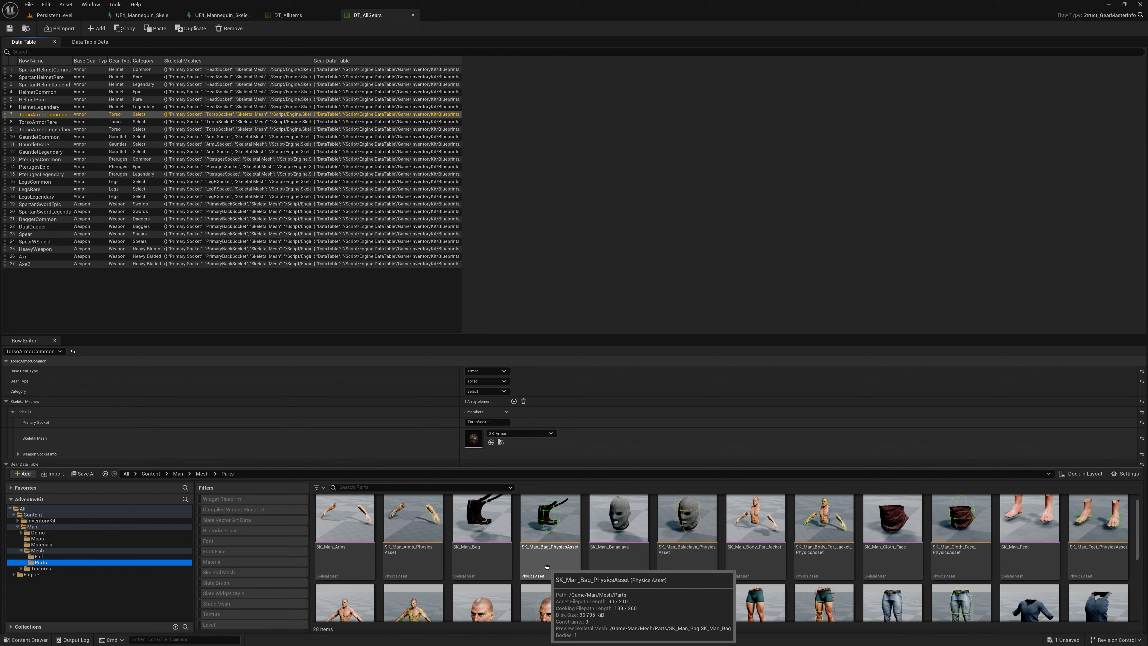
scroll(668, 606, down, 2)
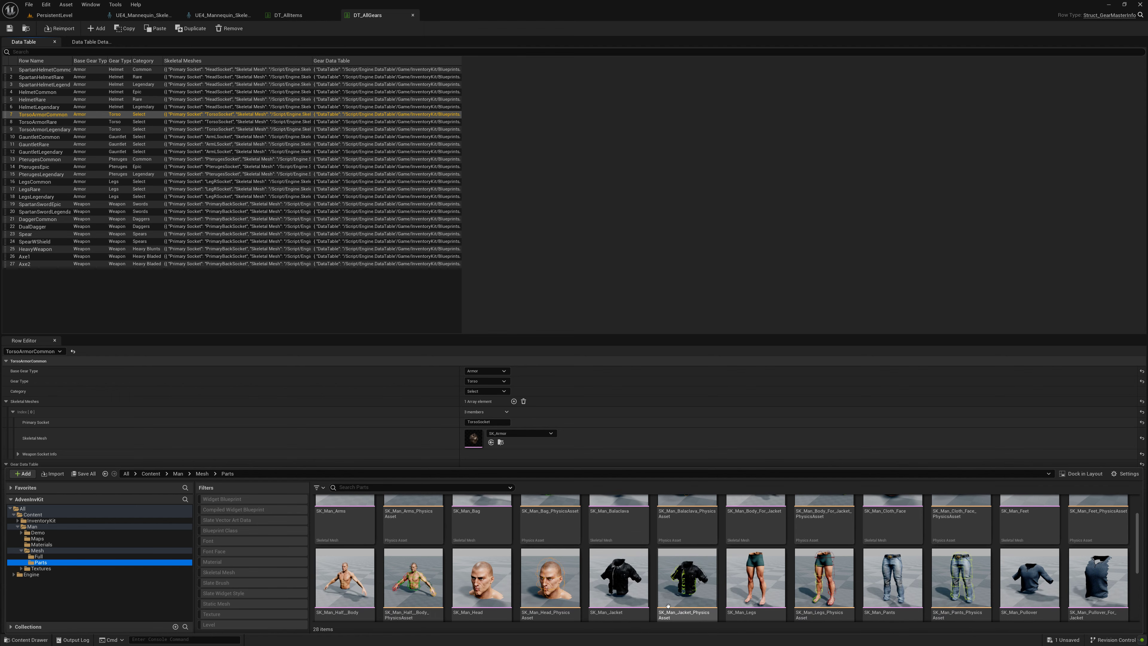
click(614, 586)
drag(614, 585, 520, 437)
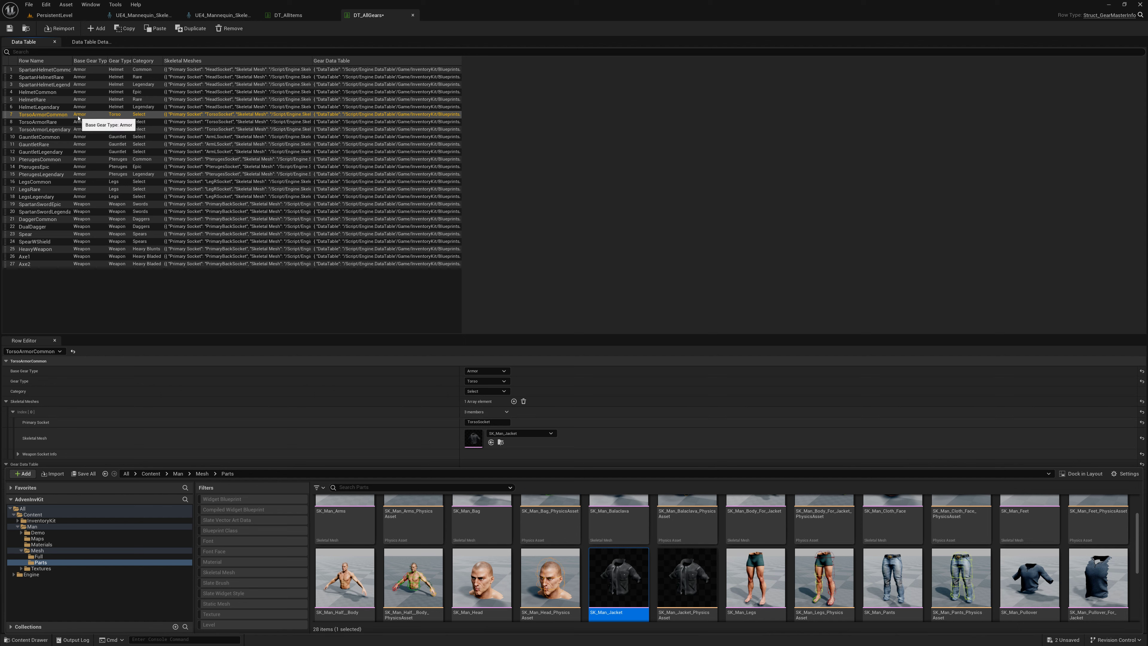
click(10, 28)
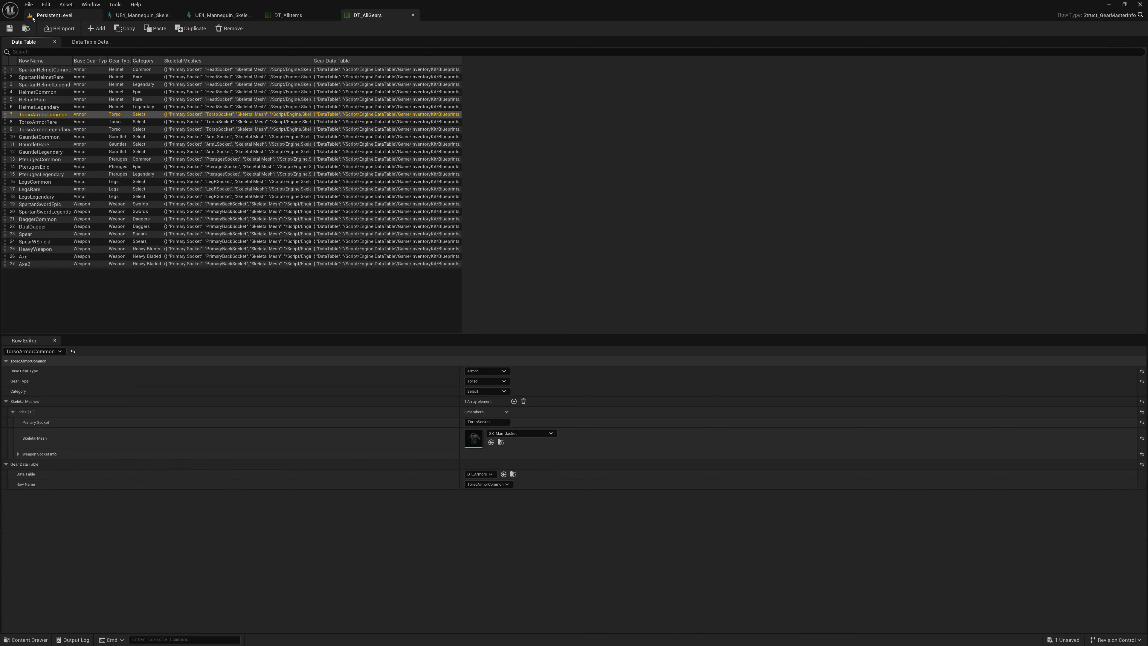
click(45, 15)
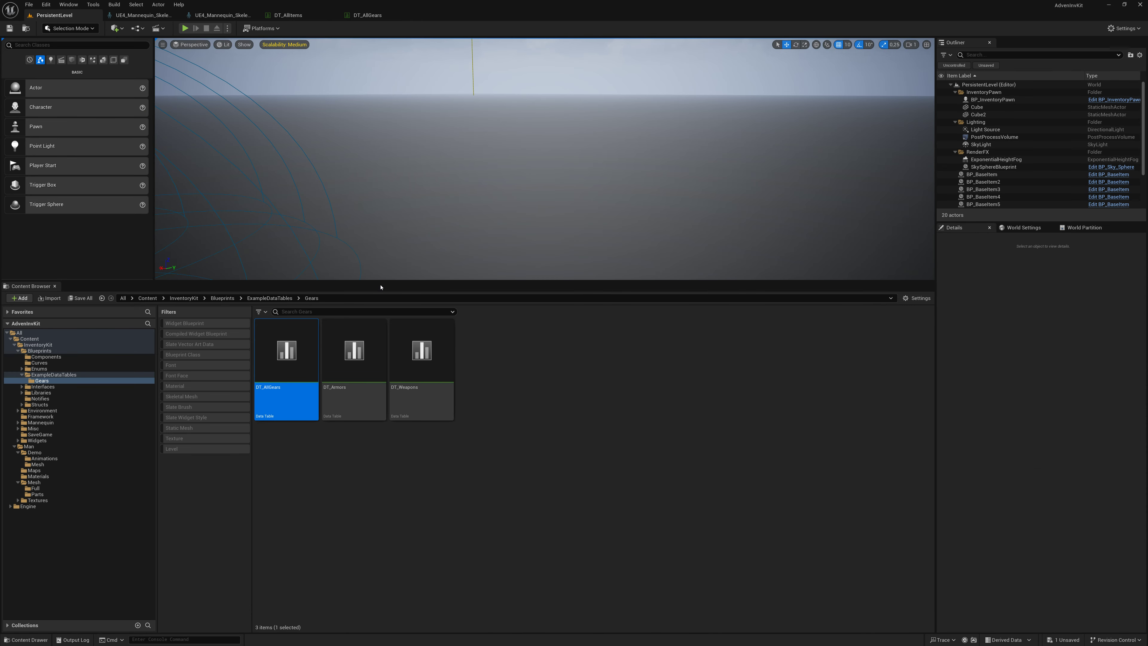
Step: Play the level, equip the common Wooden Armor in the torso slot, and see the jacket floating
drag(381, 287, 381, 430)
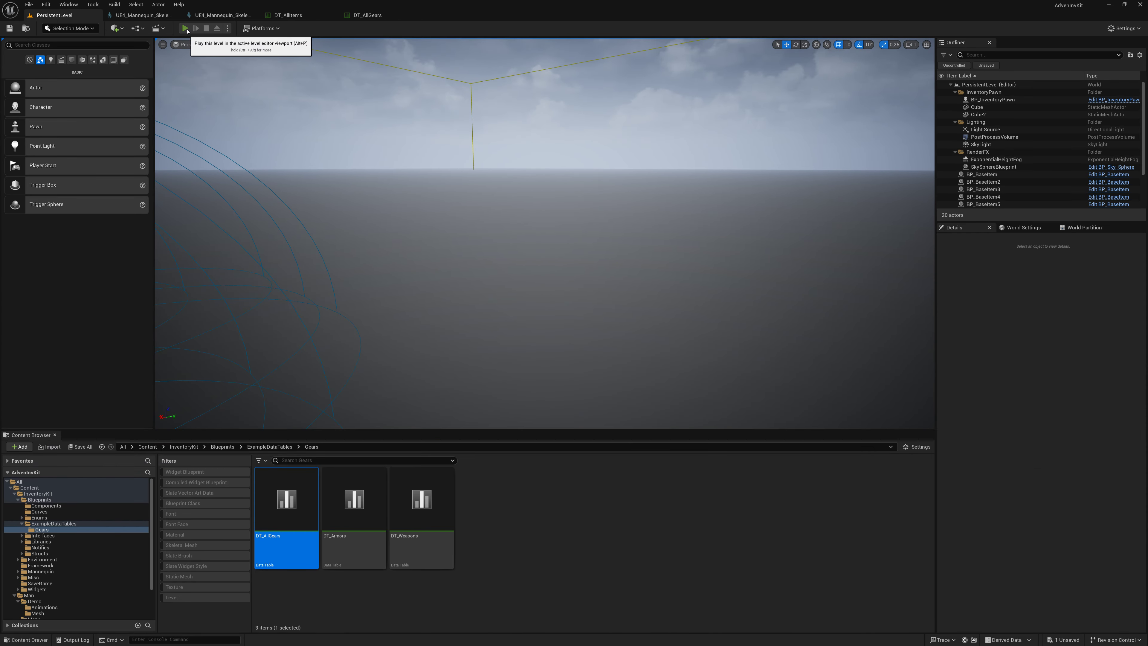
click(185, 28)
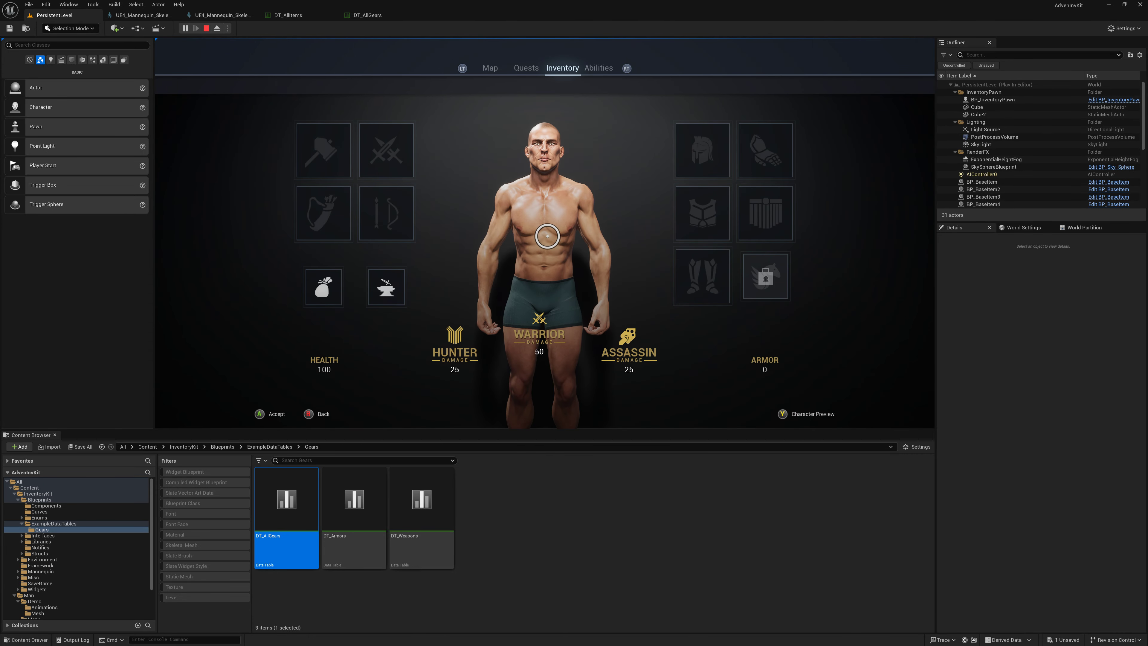
click(700, 223)
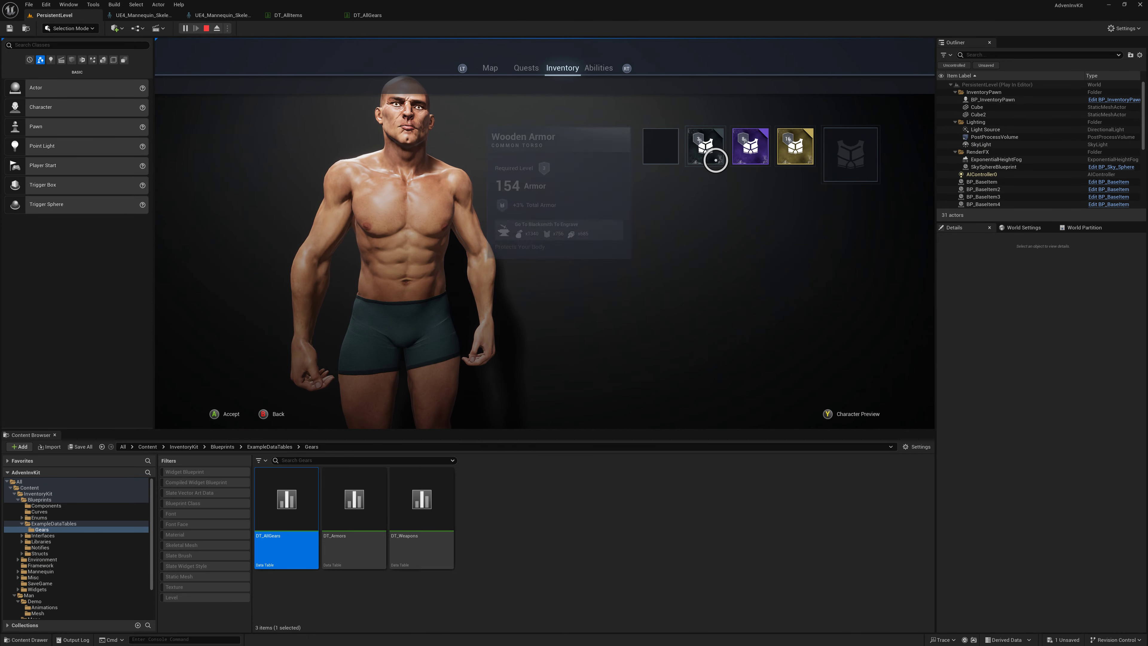
click(706, 147)
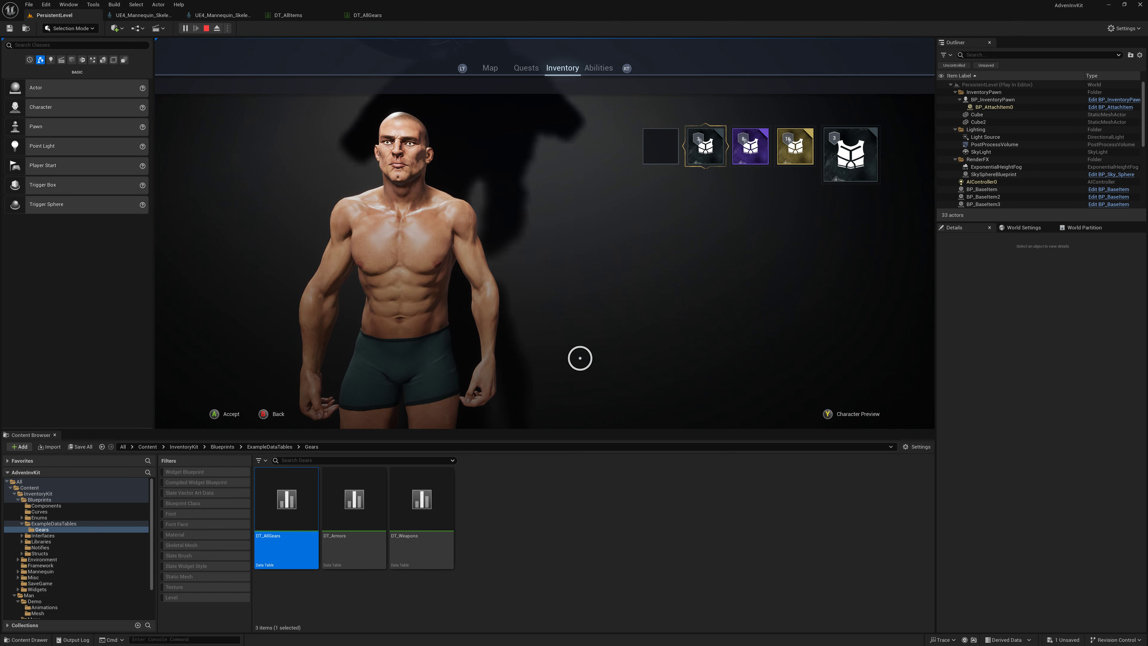
key(i)
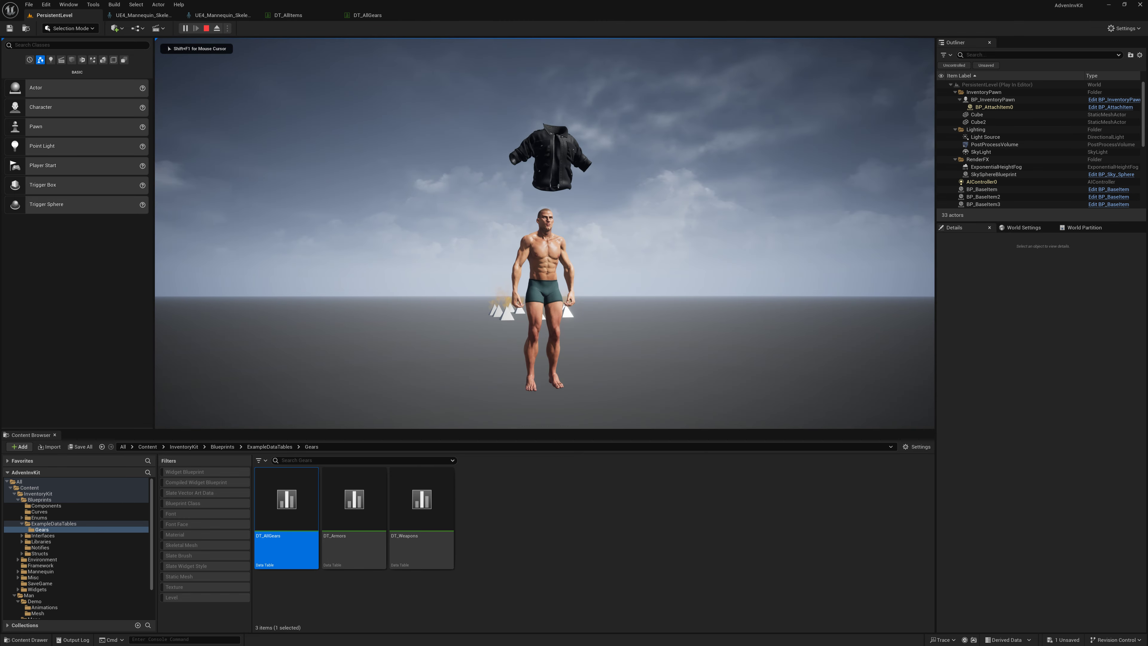
key(Escape)
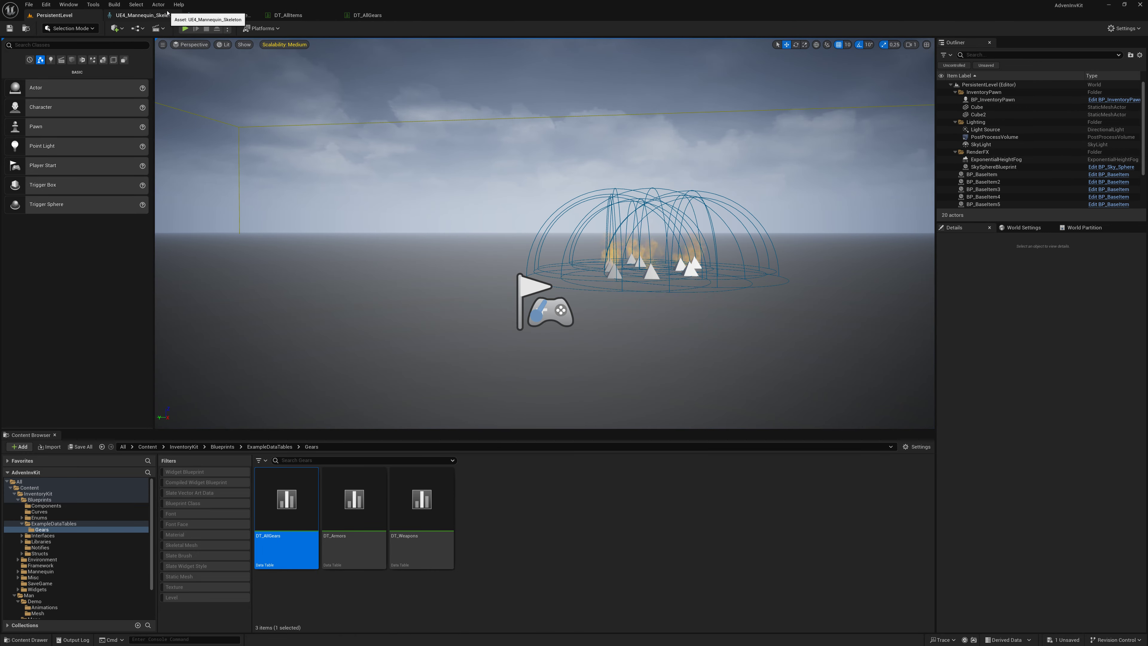
Step: In UE4_Mannequin_Skeleton, add a socket under spine_03 and rename it Torso2
click(211, 15)
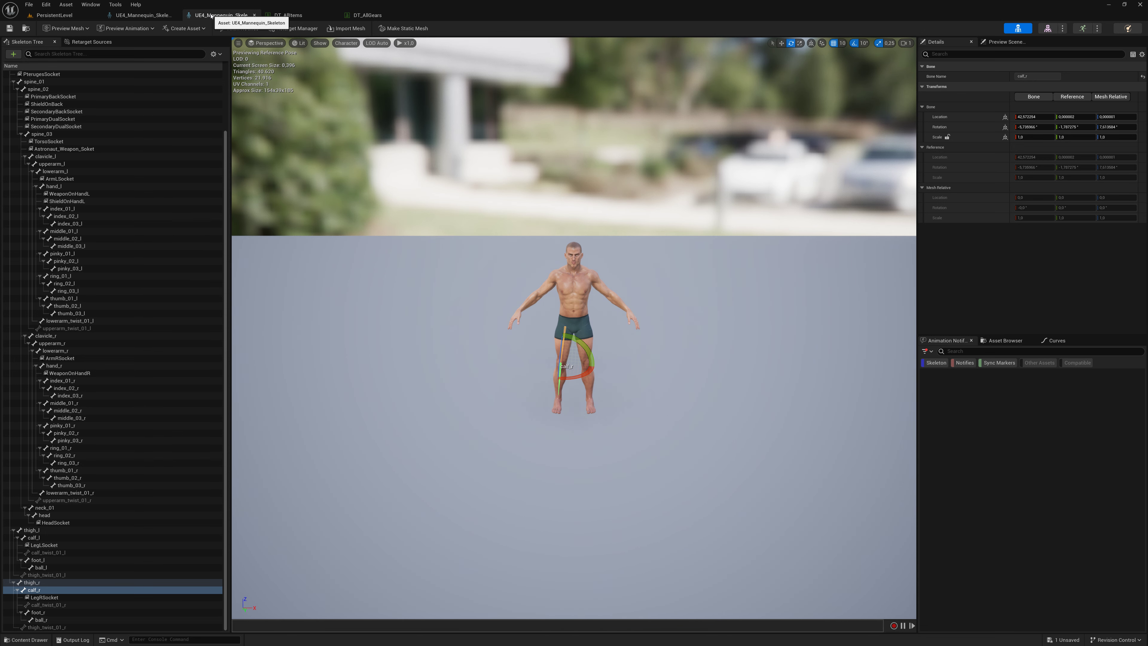
scroll(94, 317, up, 3)
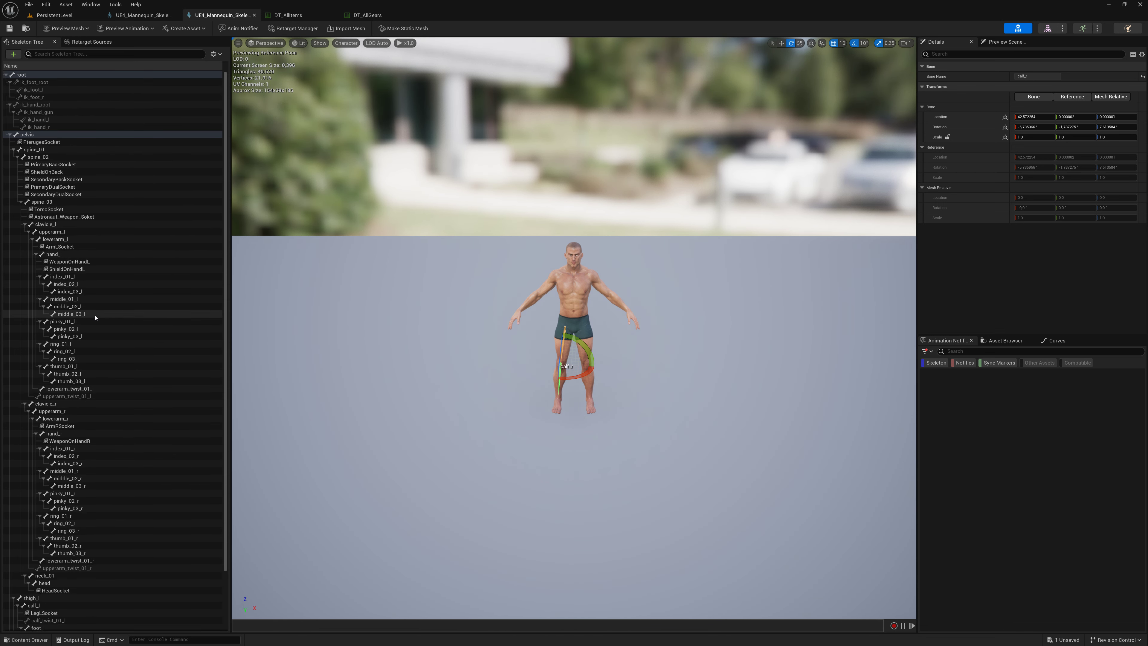
click(52, 203)
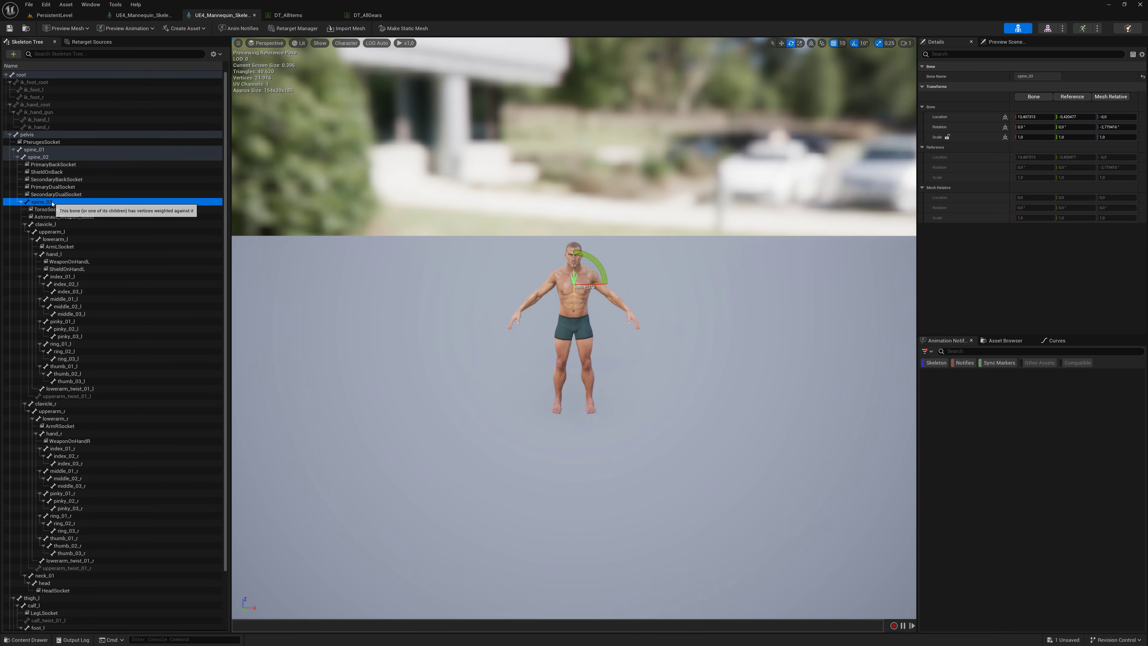
right_click(52, 203)
click(92, 244)
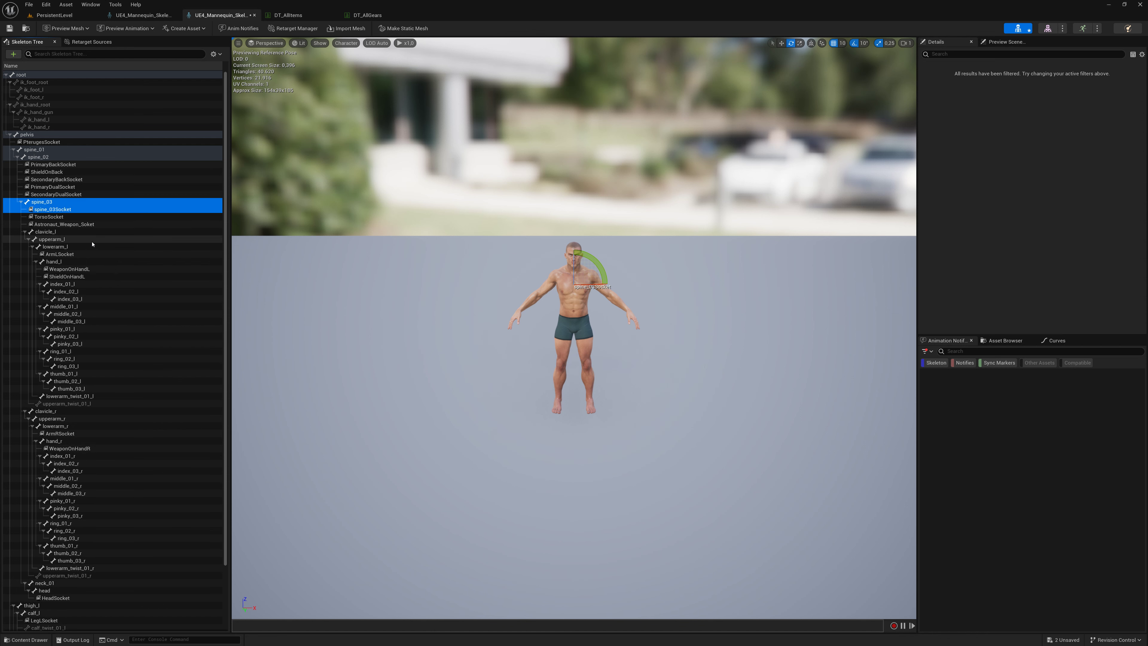
click(59, 209)
right_click(59, 210)
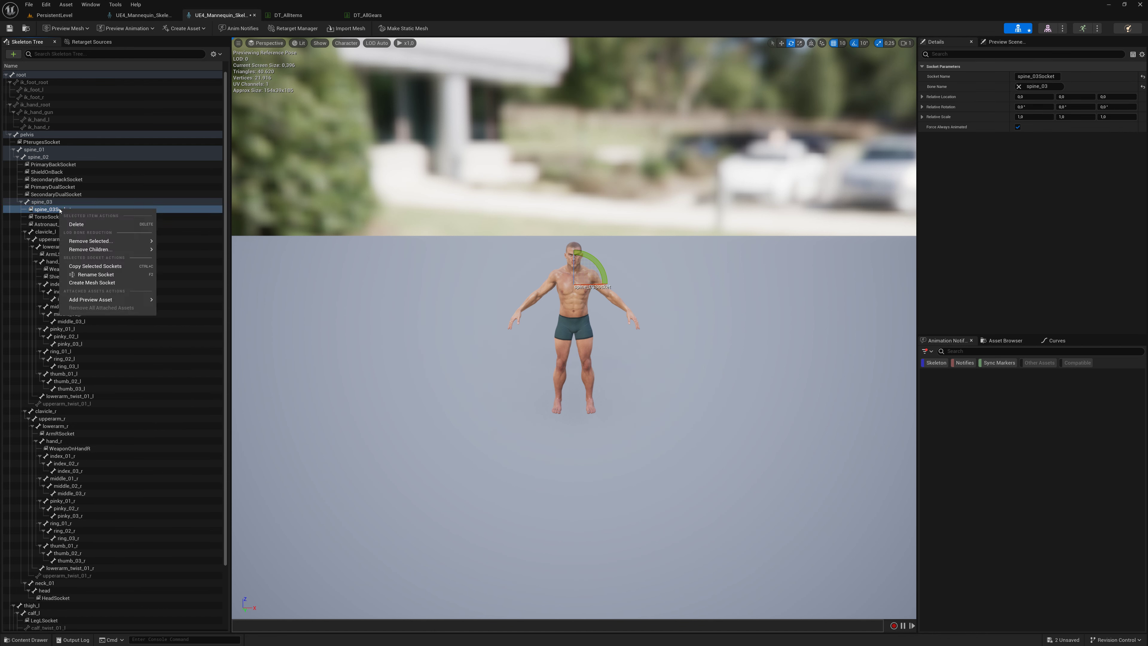
click(1037, 77)
text(Torso2)
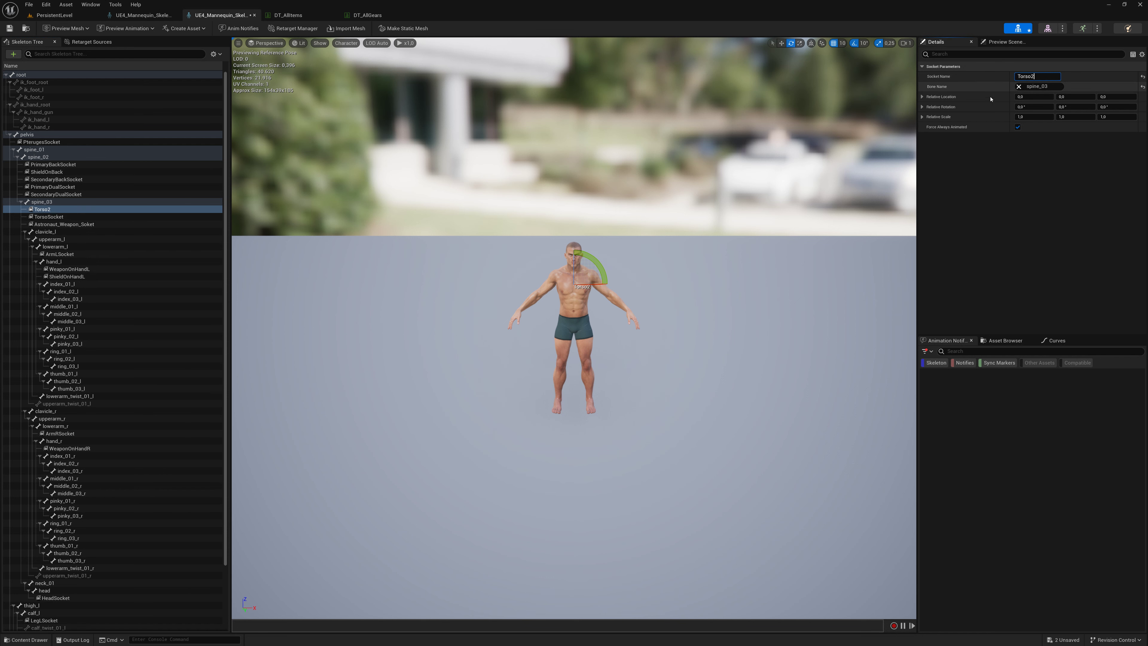
Step: Begin adding a preview asset to Torso2, searching for the jacket mesh
right_click(55, 210)
mouse_move(90, 300)
text(jac)
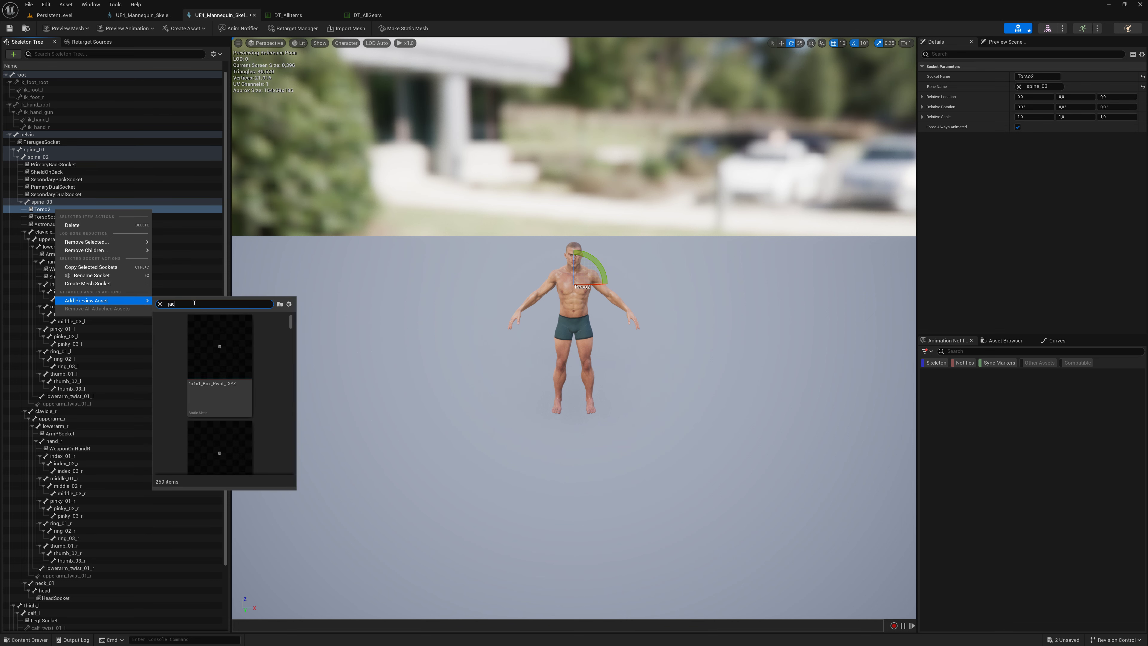
text(ke)
scroll(235, 407, down, 2)
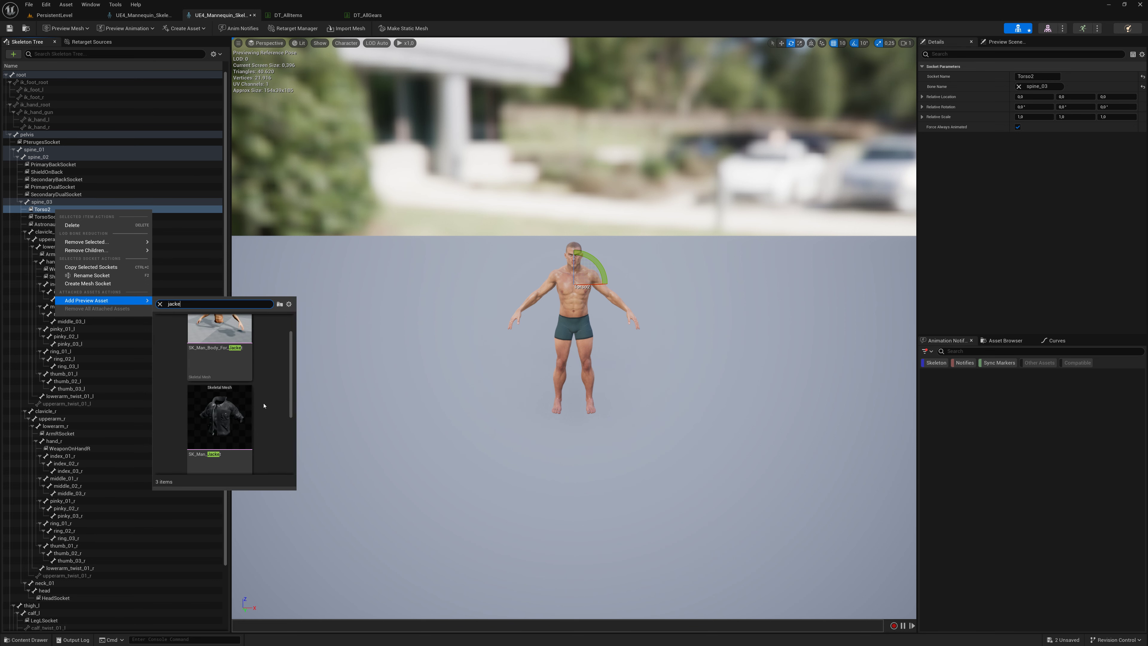
Step: Preview SK_Man_Jacket on Torso2, rotate it about -30 degrees and move it down onto the body
click(240, 415)
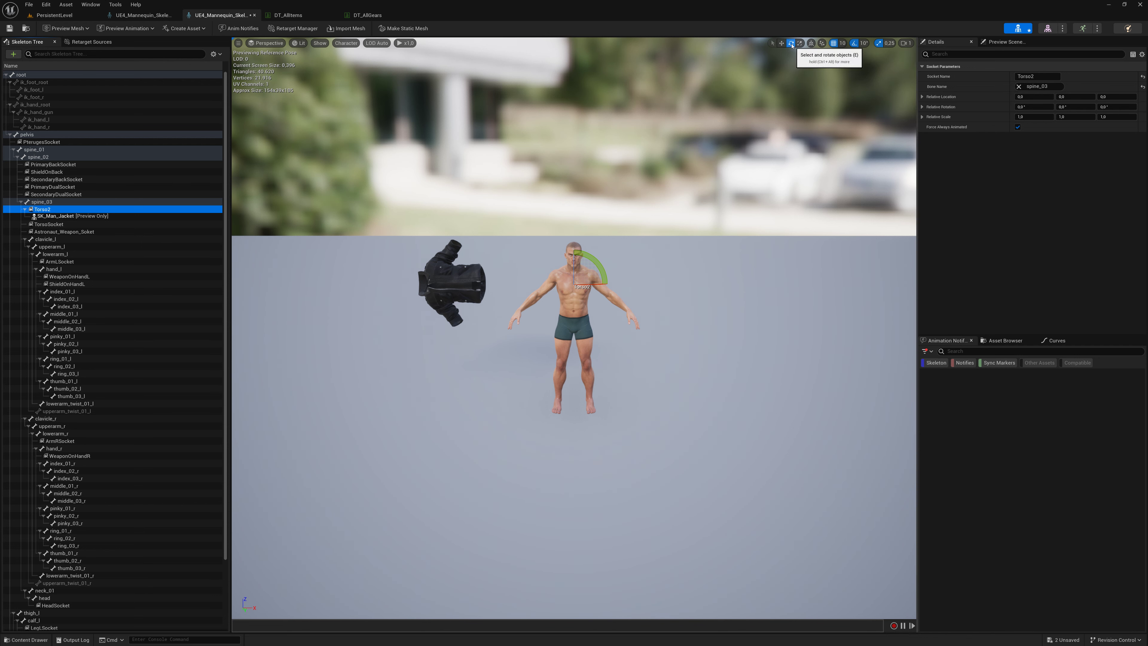
mouse_move(596, 261)
mouse_down()
mouse_move(590, 251)
mouse_move(614, 280)
mouse_up()
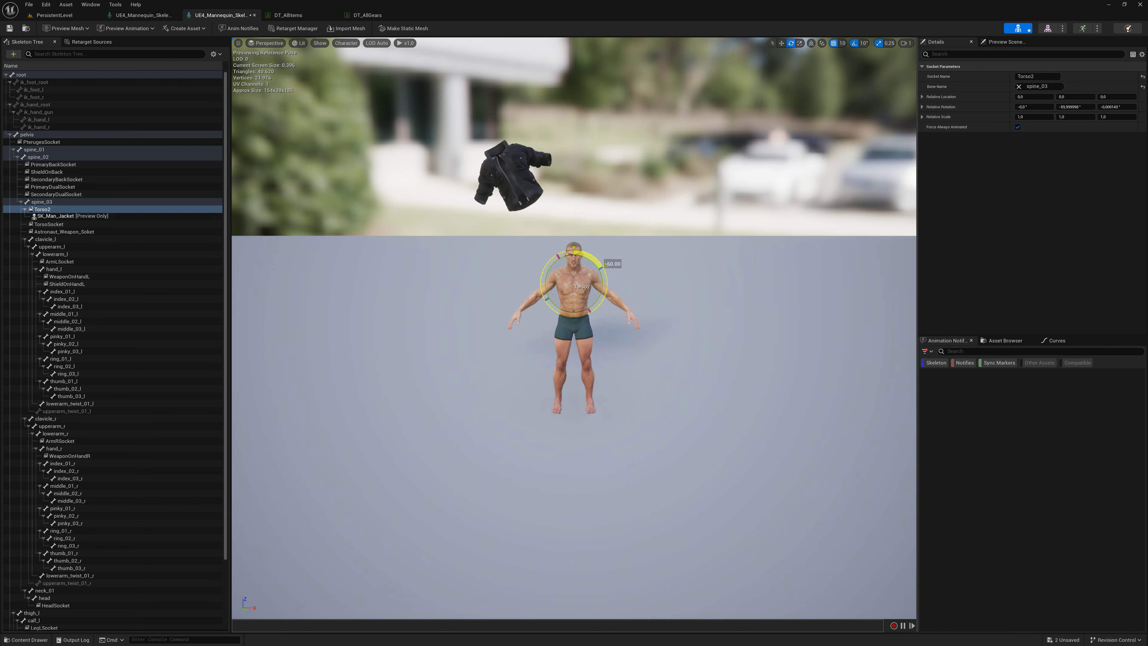
click(781, 43)
drag(574, 259, 572, 388)
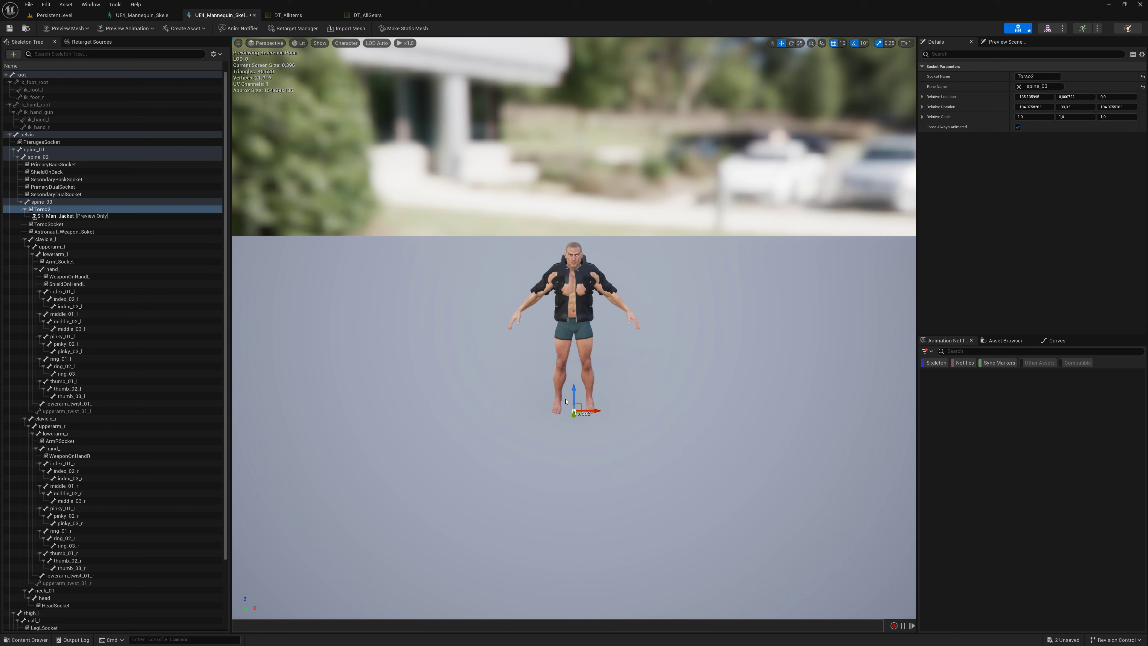
mouse_move(573, 415)
mouse_down()
mouse_move(575, 393)
mouse_move(575, 420)
mouse_up()
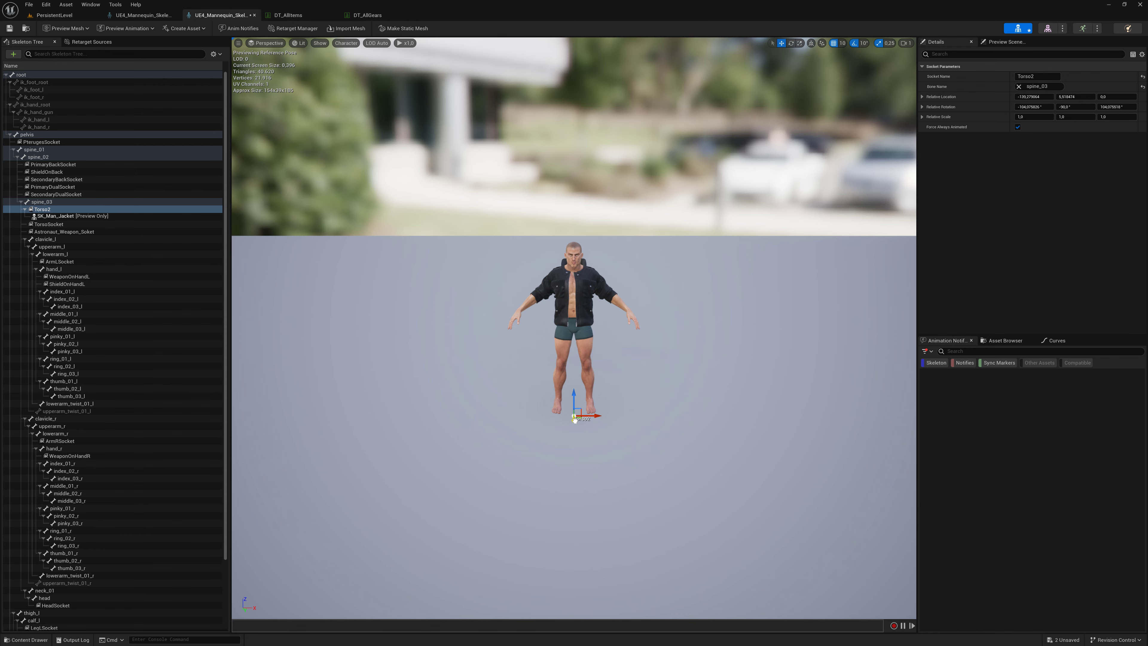
mouse_move(577, 407)
right_down()
mouse_move(497, 409)
mouse_move(574, 409)
right_up()
middle_drag(340, 436, 434, 435)
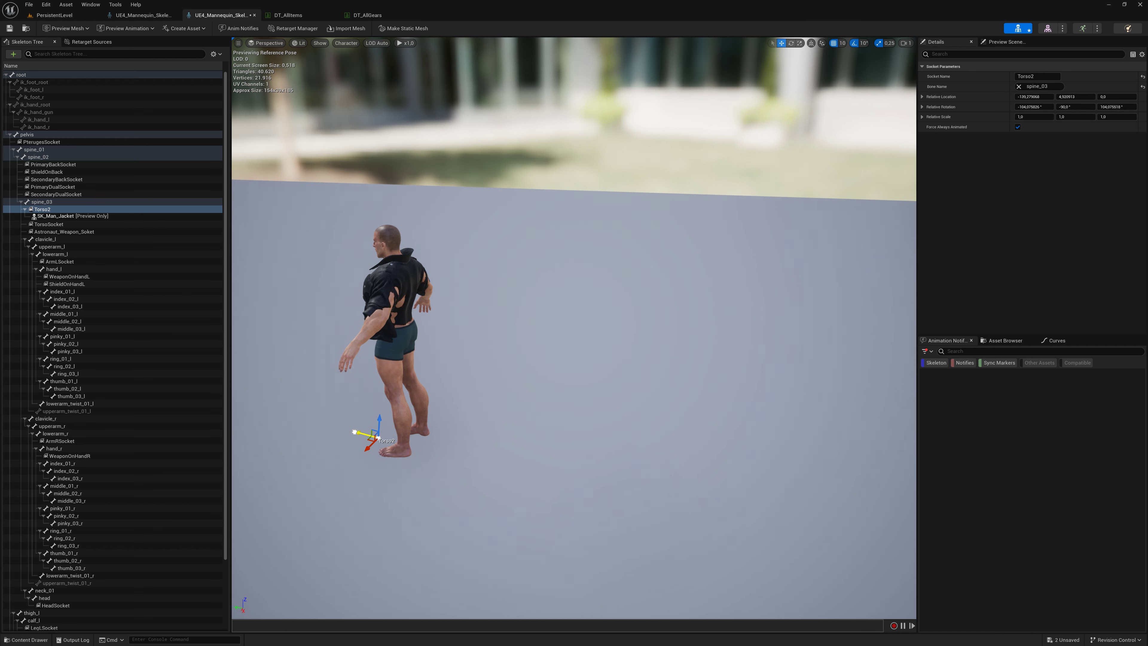
Step: Fine-tune the socket position with grid snap set to 1 until the jacket fits the torso
drag(355, 435, 355, 439)
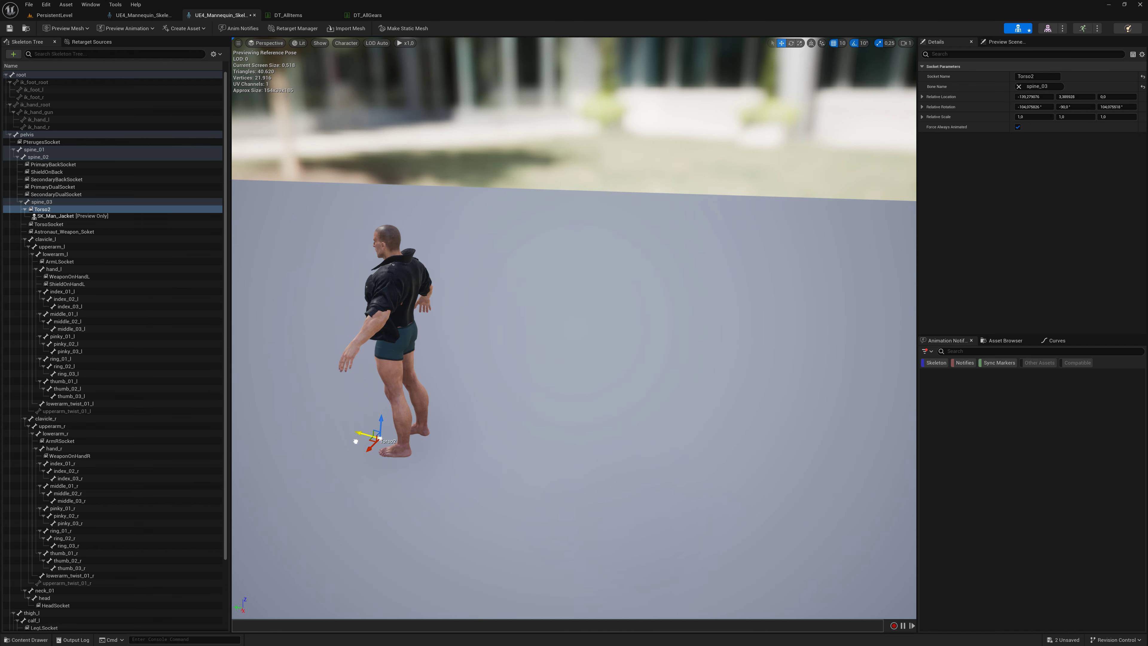
drag(355, 442, 355, 445)
click(843, 43)
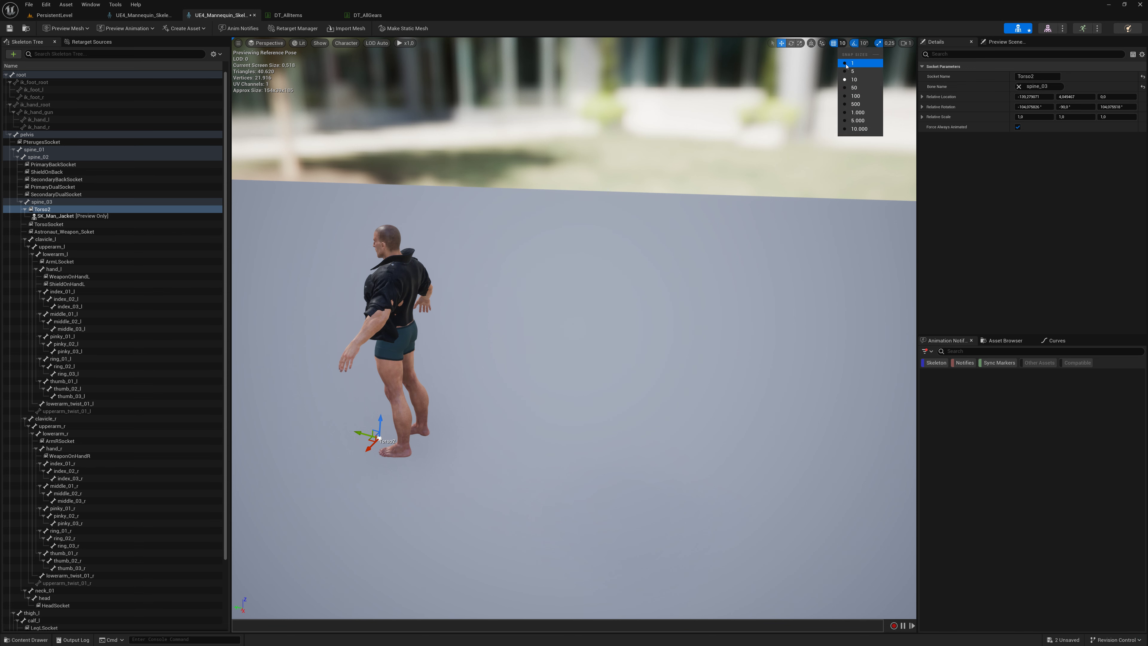
click(359, 430)
drag(358, 430, 361, 432)
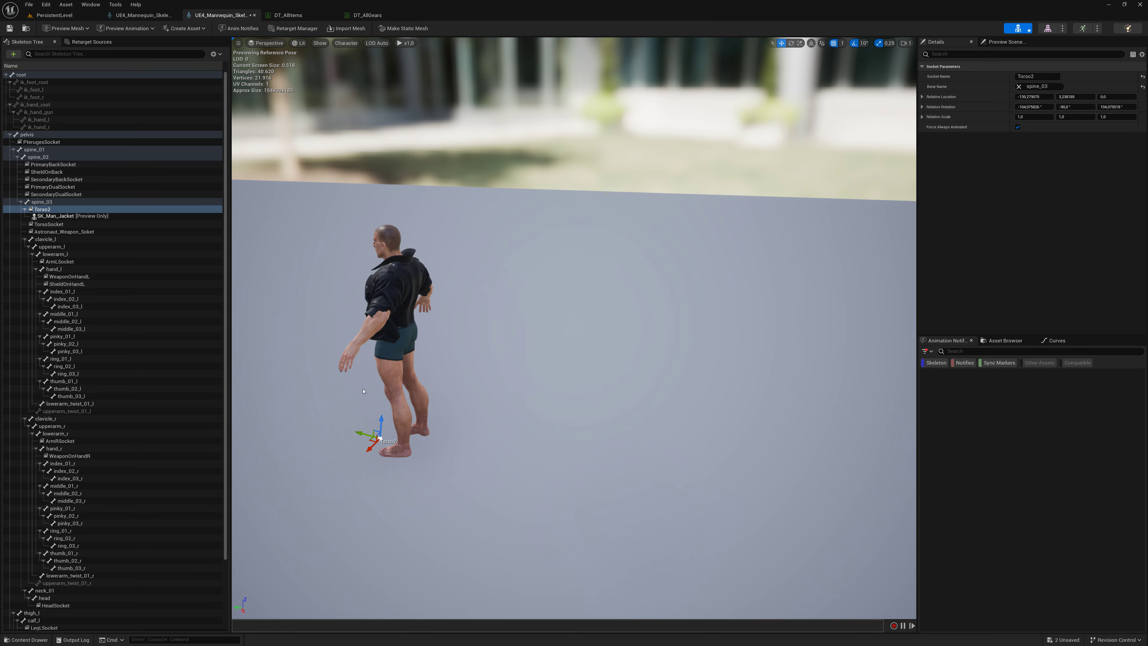
mouse_move(363, 391)
right_down()
mouse_move(364, 453)
mouse_move(364, 407)
mouse_move(380, 375)
right_up()
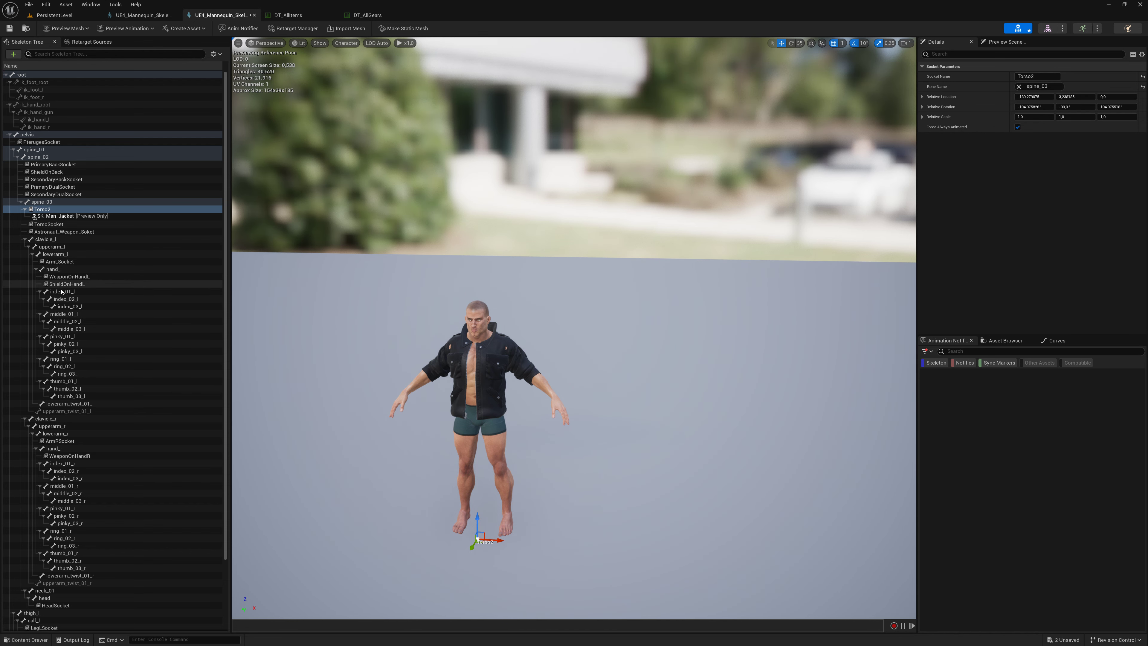
Step: Save the skeleton and bring DT_AllGears back up with TorsoArmorCommon's gear details showing
click(11, 28)
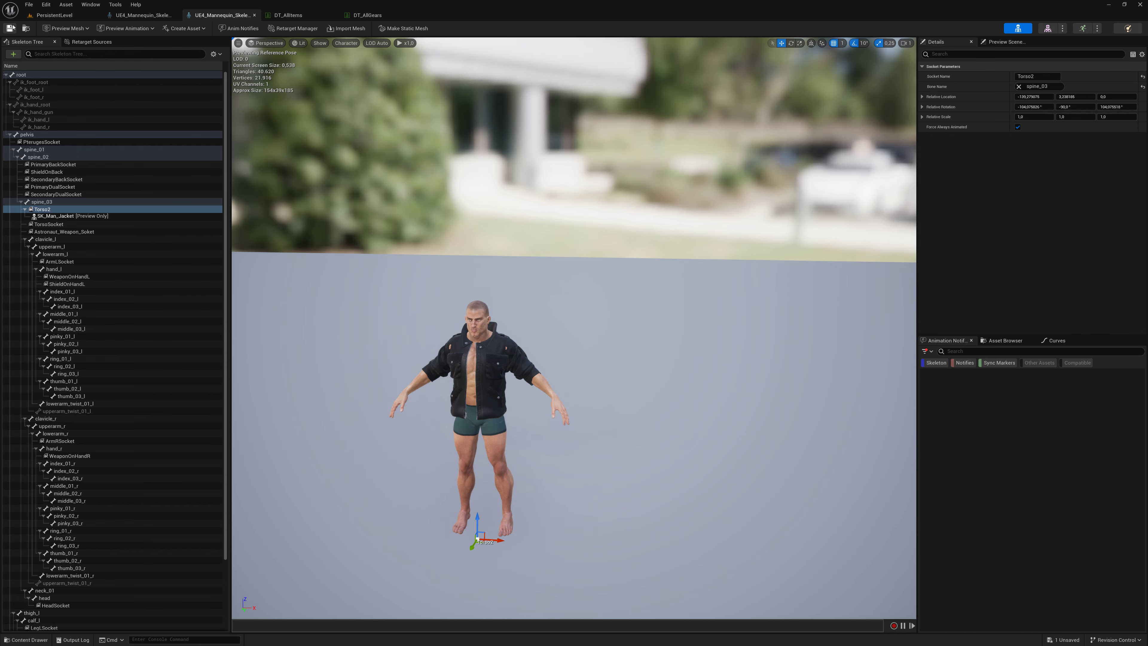
click(144, 15)
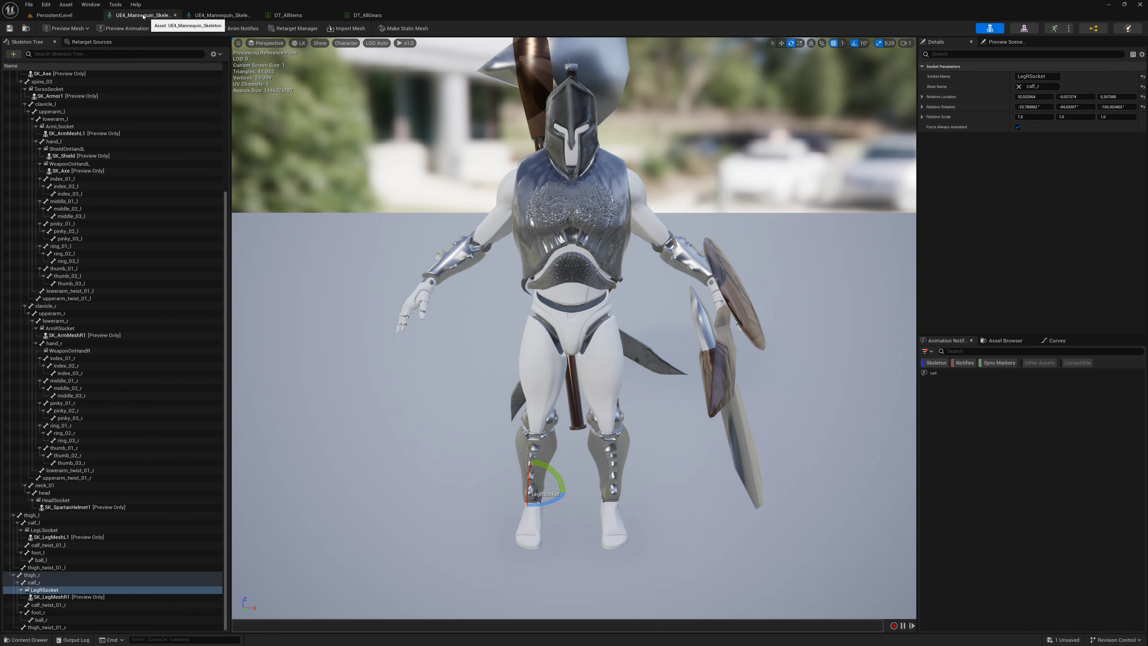
click(367, 15)
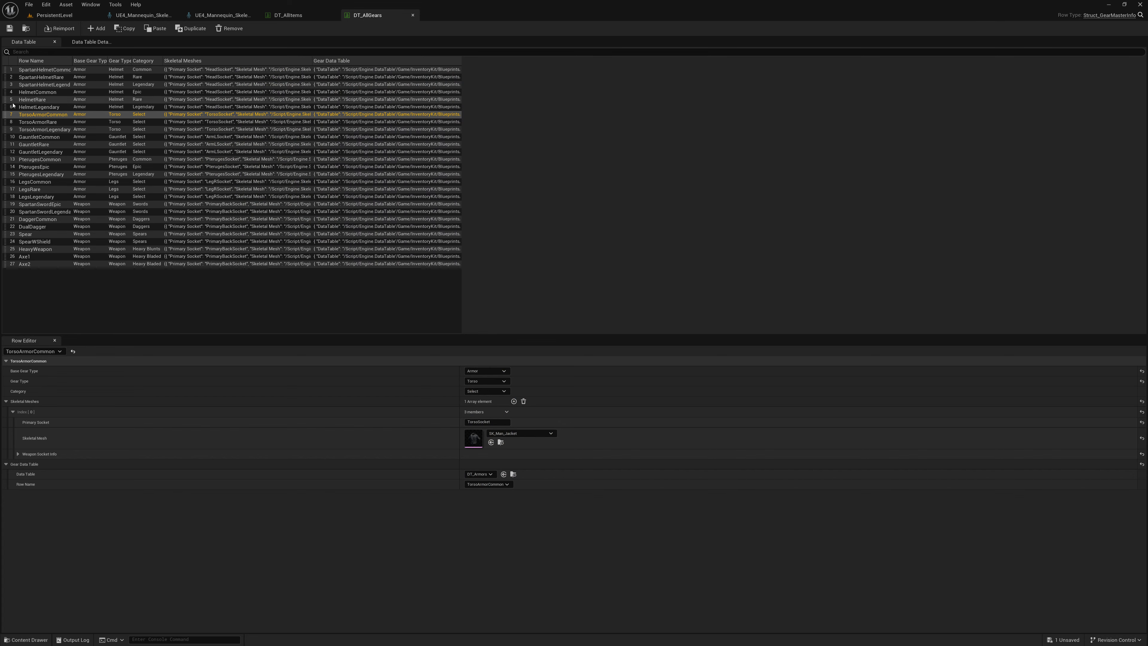
Step: Expand TorsoArmorCommon's Weapon Socket Info and browse to its referenced DT_Armors table
click(496, 391)
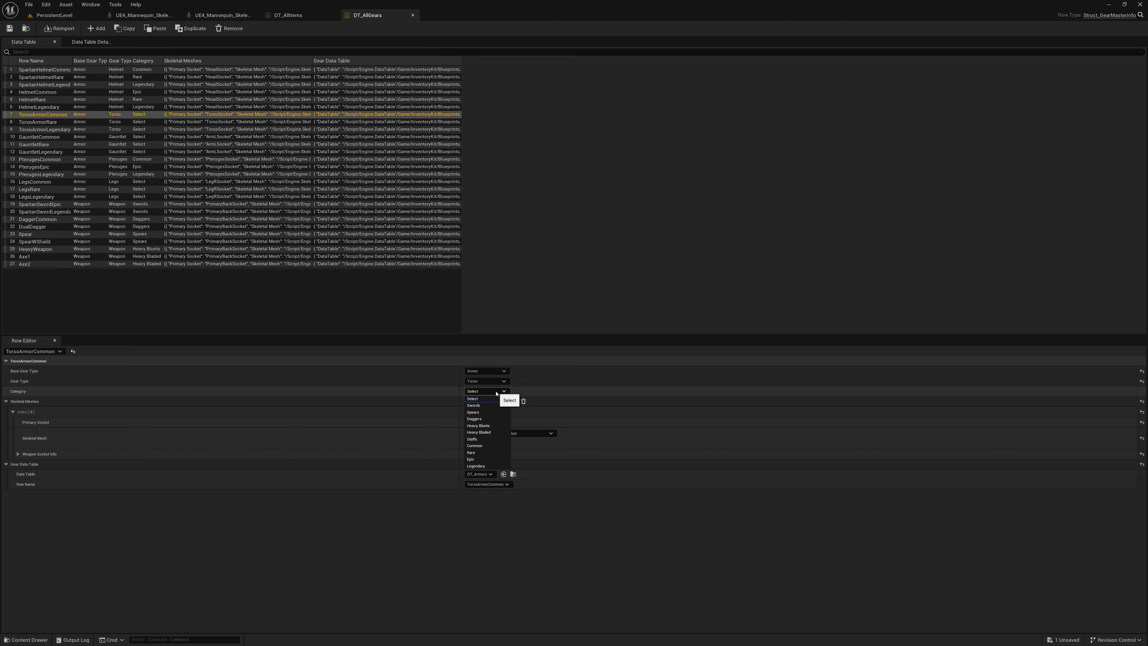
click(496, 393)
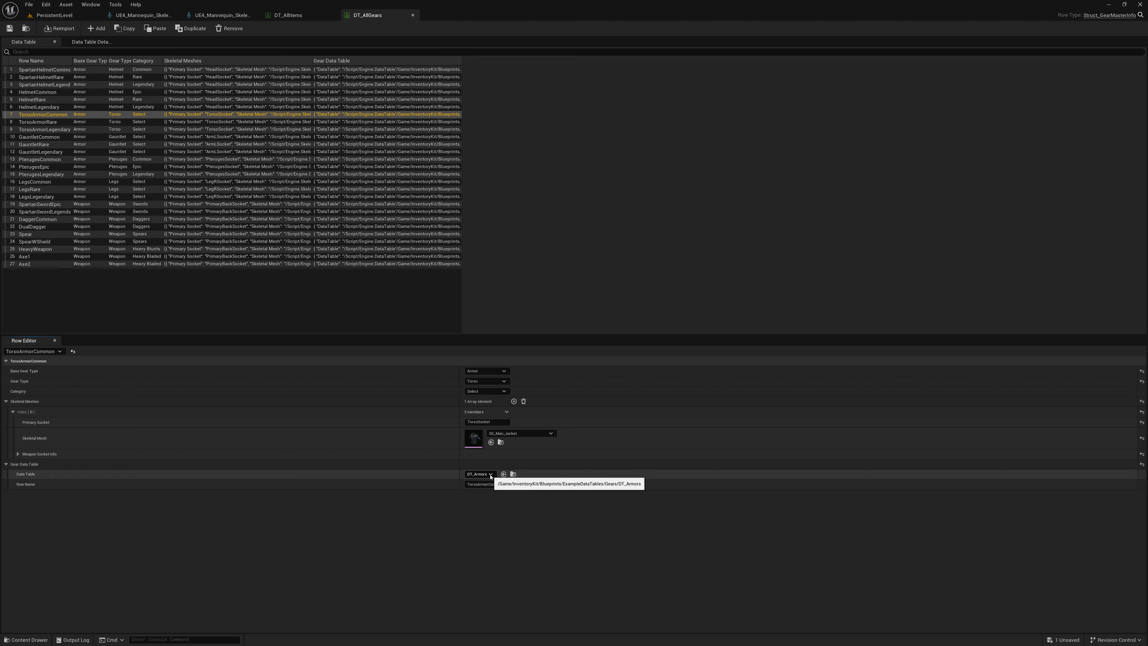
click(18, 454)
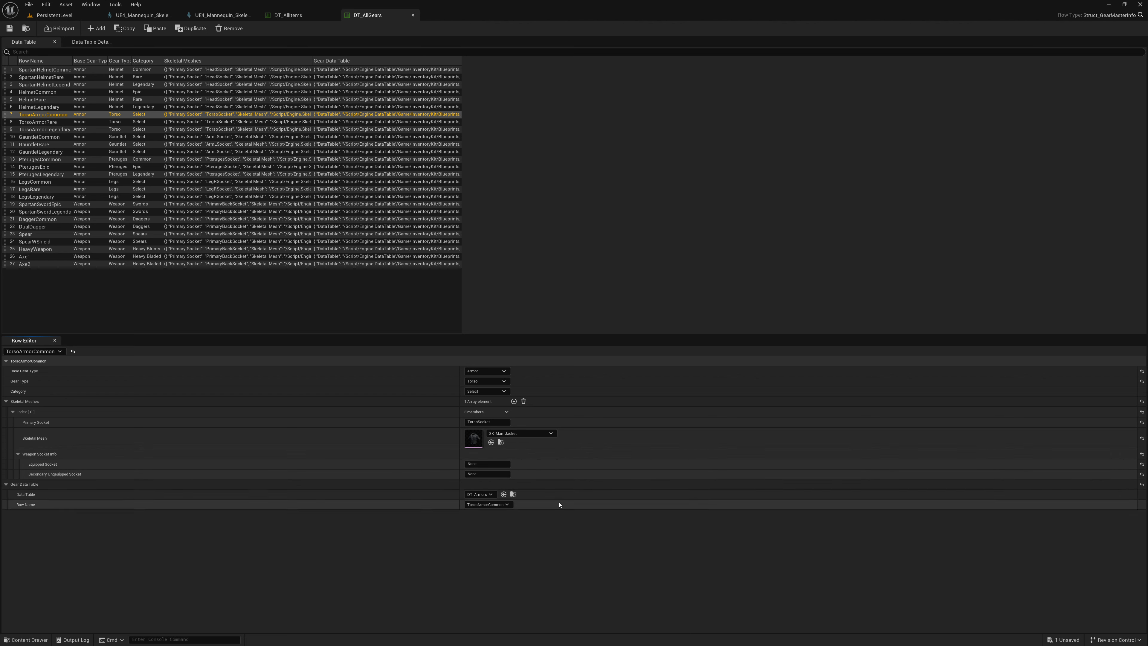
click(504, 506)
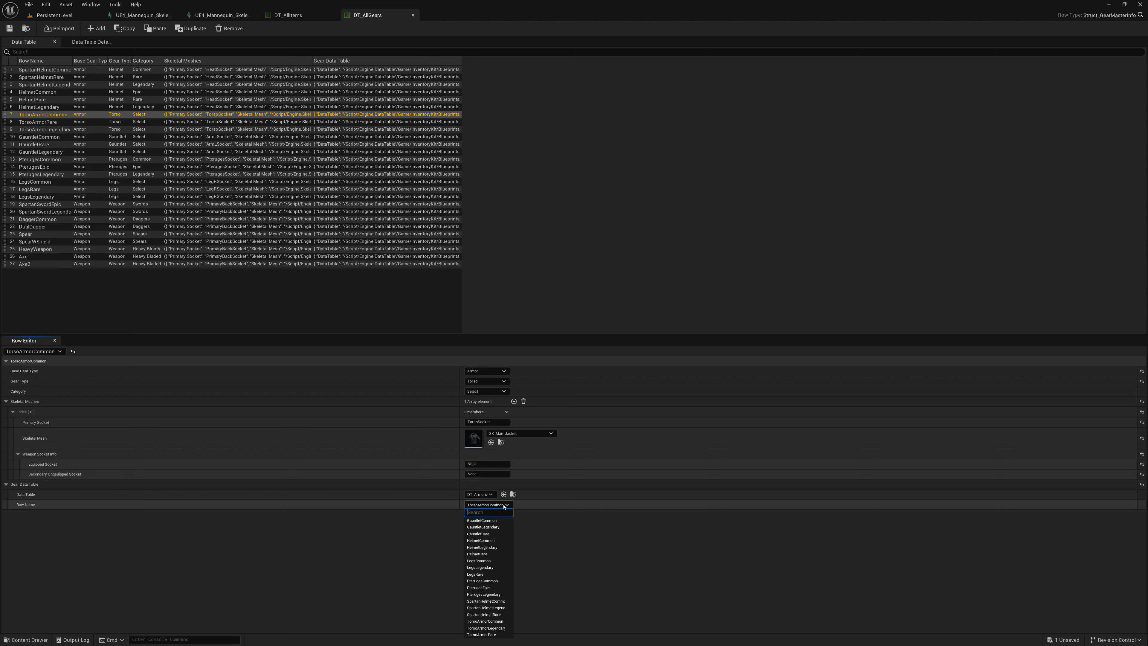
click(504, 505)
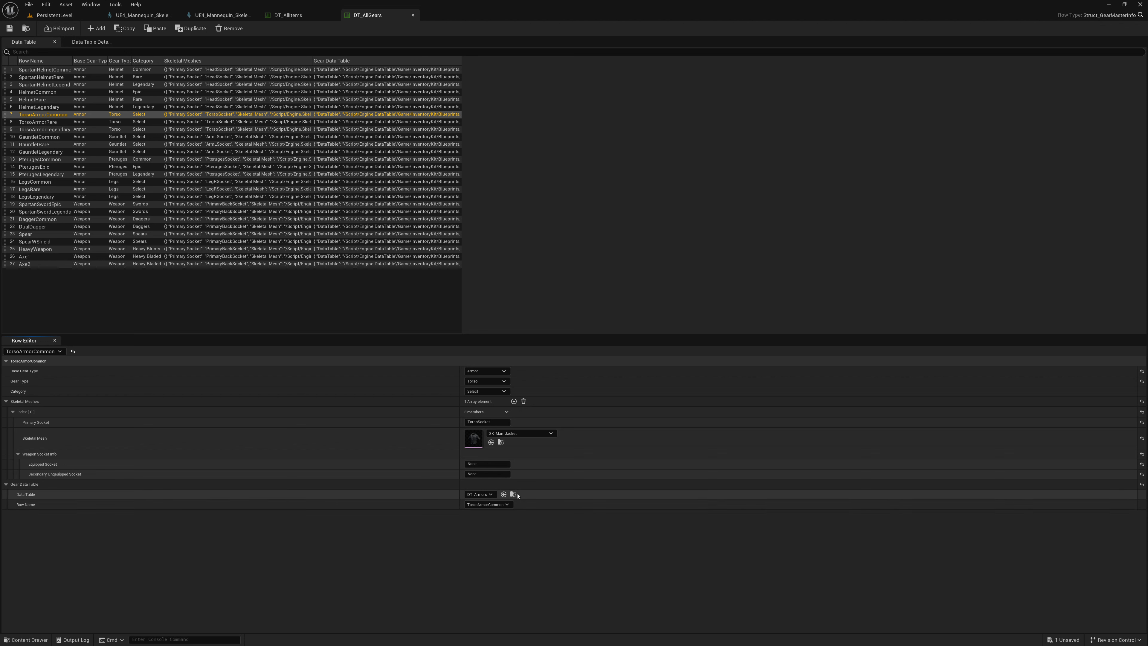
click(513, 494)
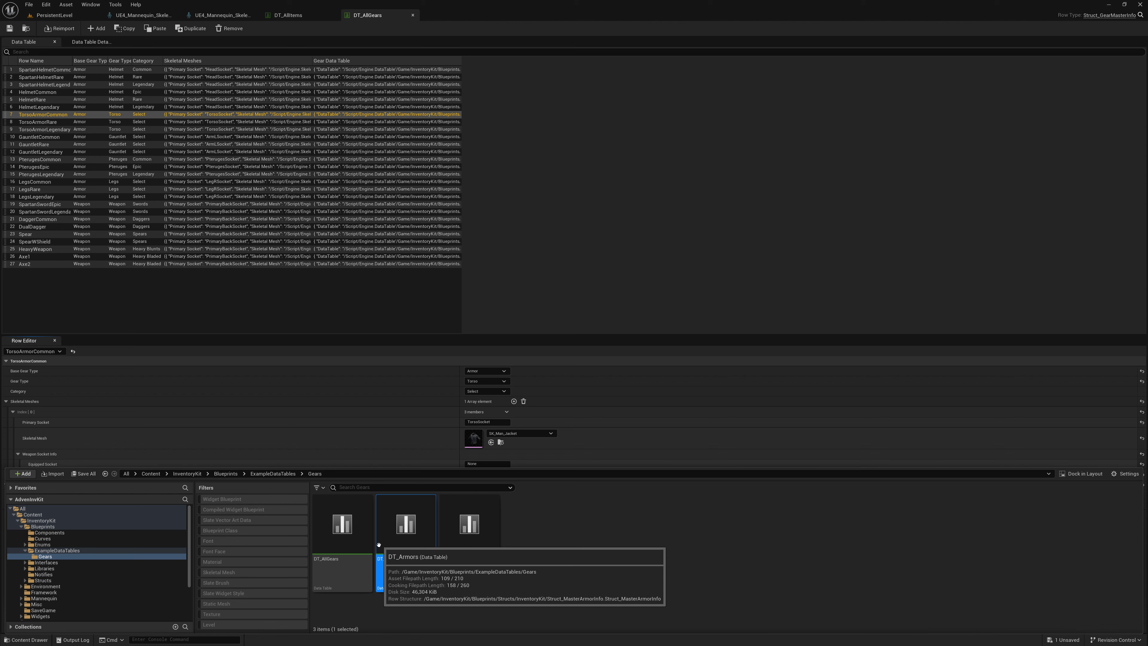
Step: Inspect TorsoArmorCommon's Armor By Level and level 1 upgrade required items in DT_Armors, then close it
double_click(392, 533)
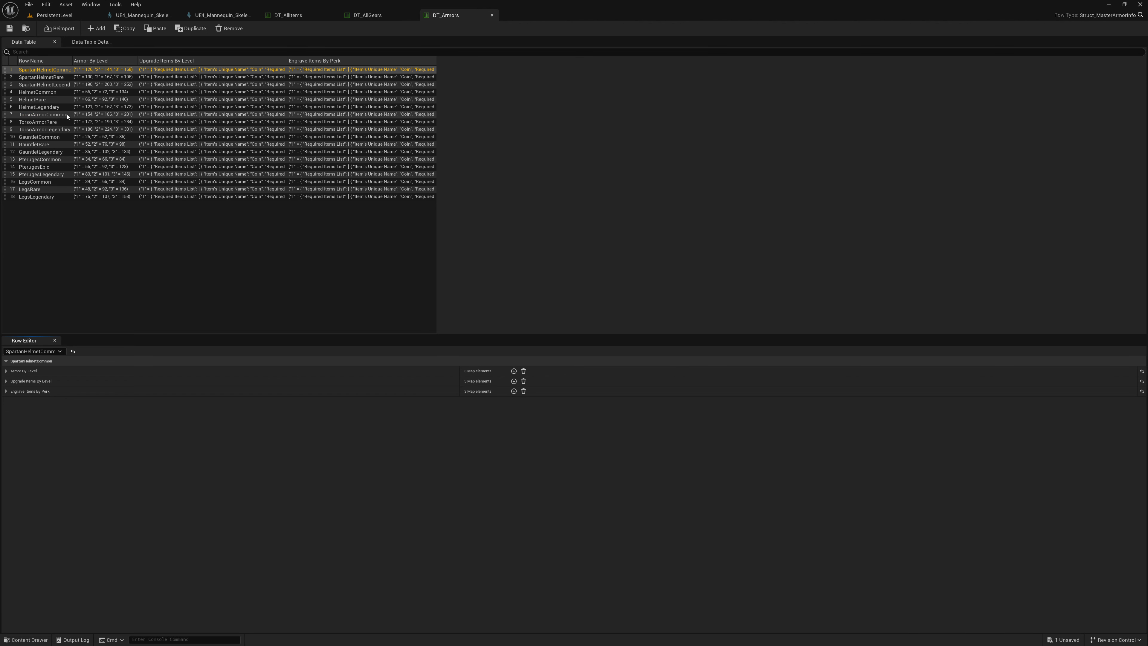
click(58, 116)
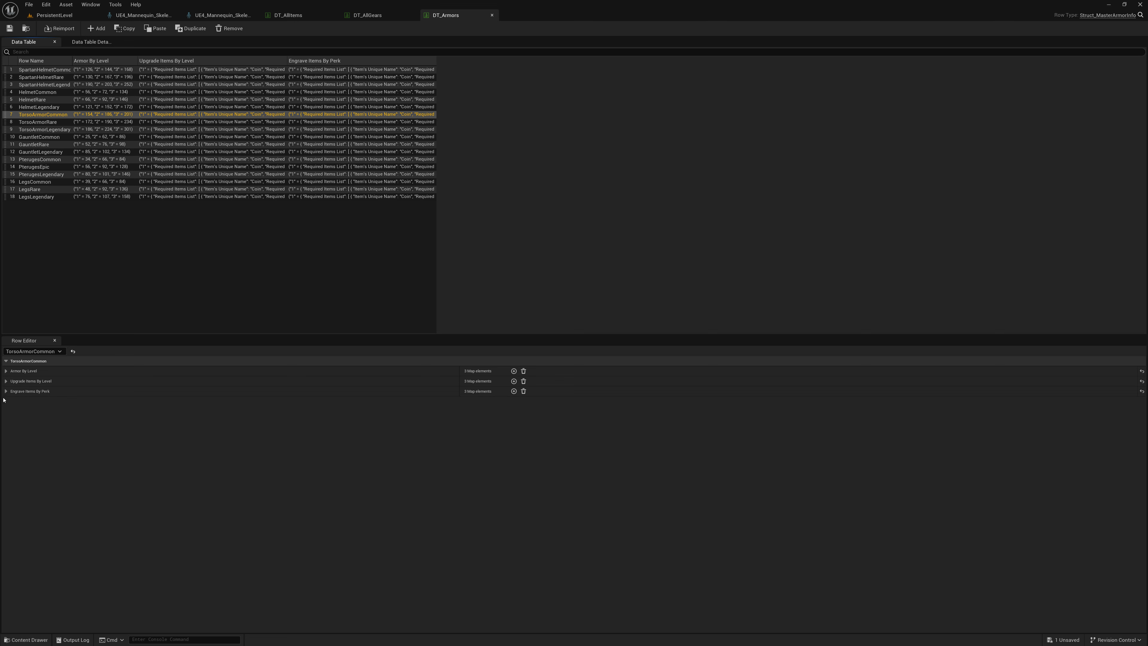
click(6, 381)
click(6, 424)
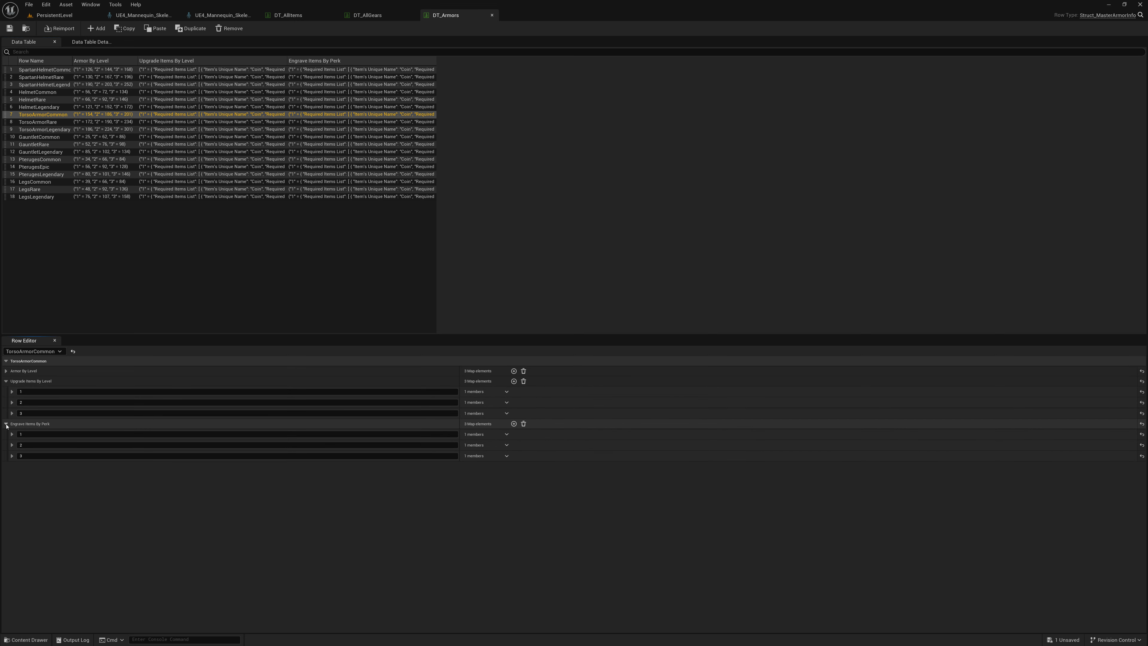
click(5, 370)
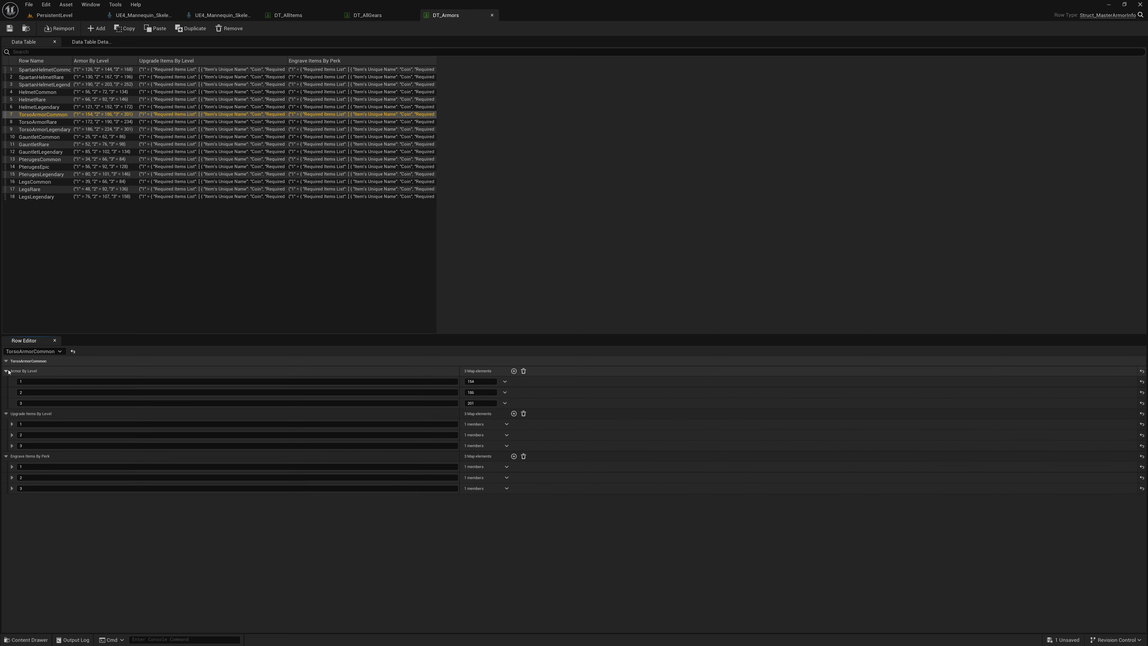
click(12, 424)
click(18, 434)
click(25, 445)
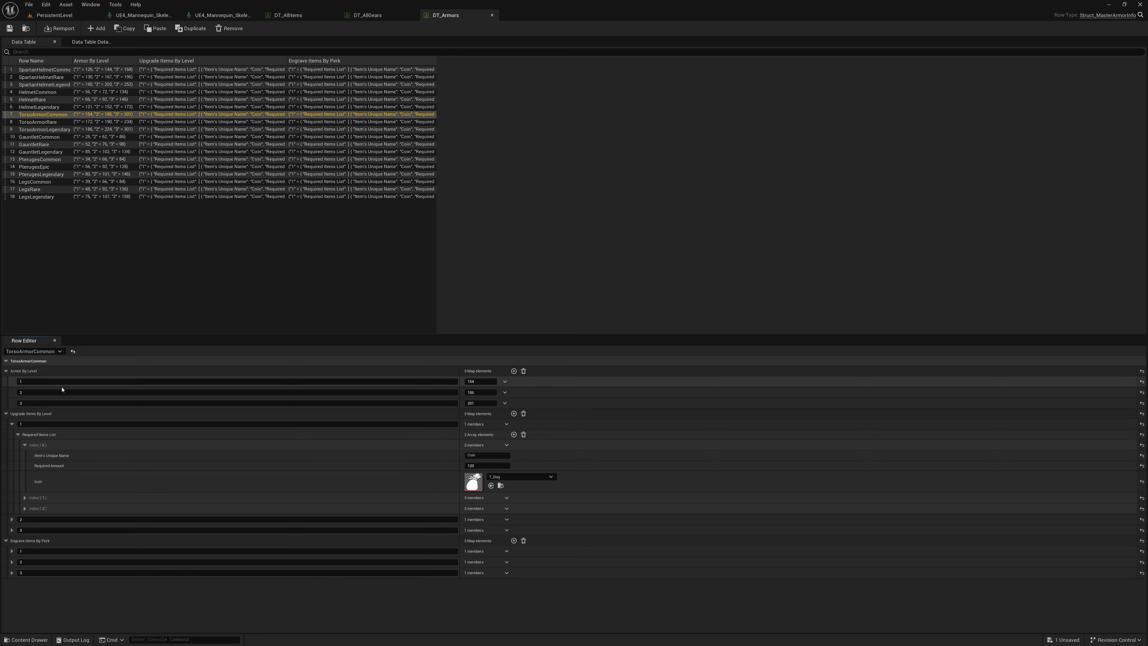
click(492, 15)
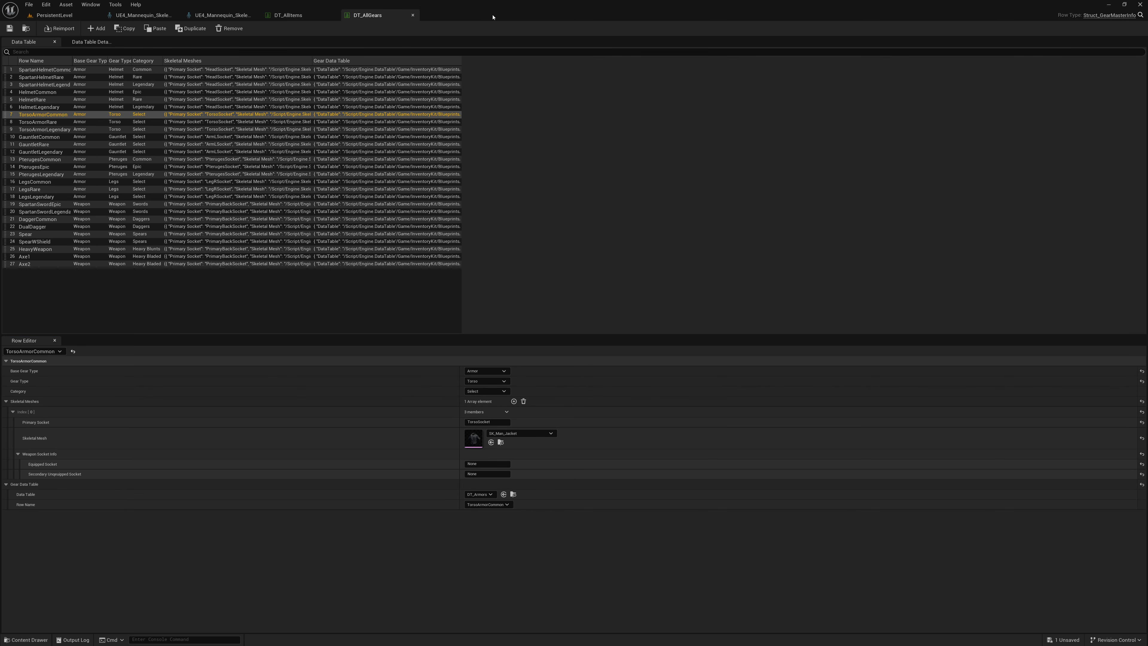
Step: Change TorsoArmorCommon's Primary Socket from TorsoSocket to Torso2, save DT_AllGears, and return to the level
click(487, 422)
text(Torso2)
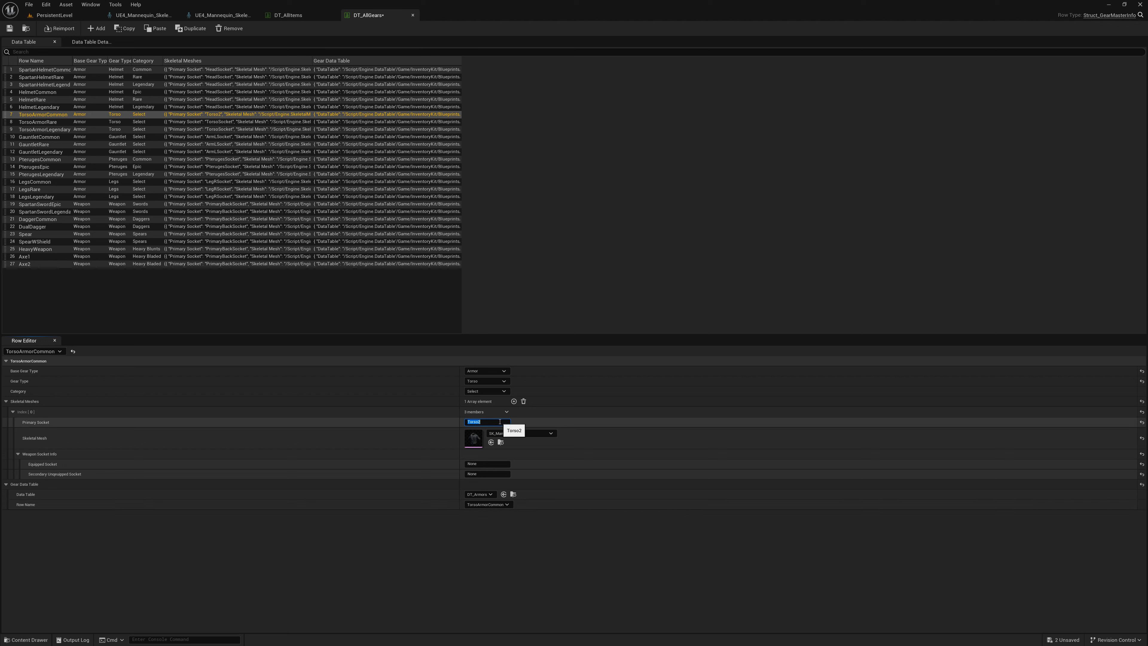
click(9, 30)
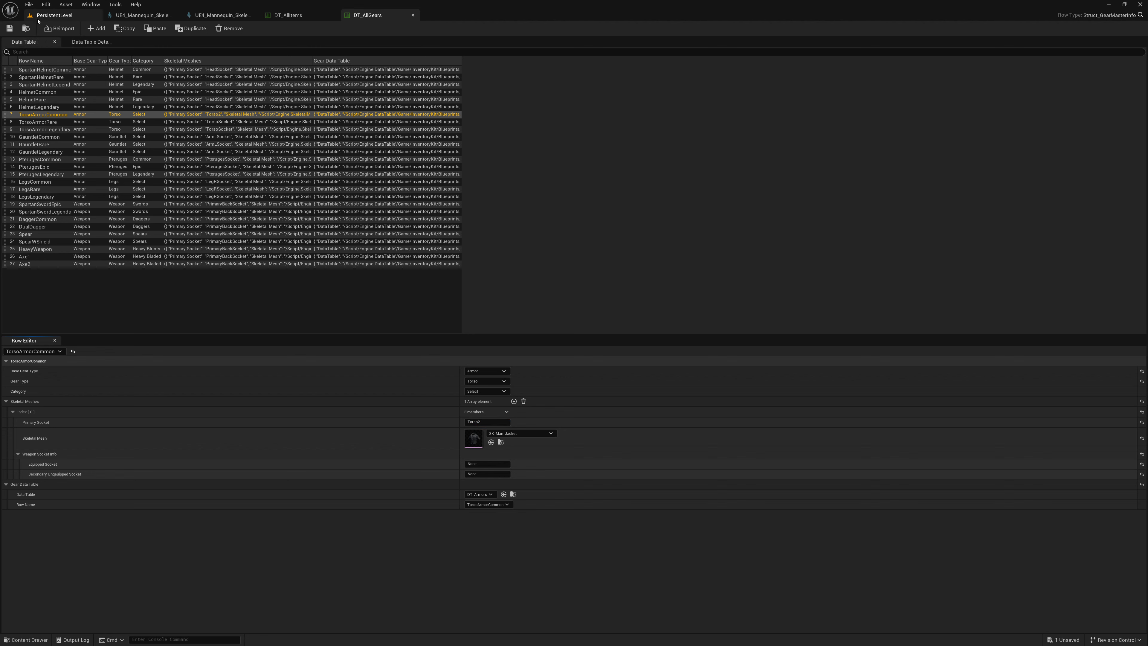
click(54, 15)
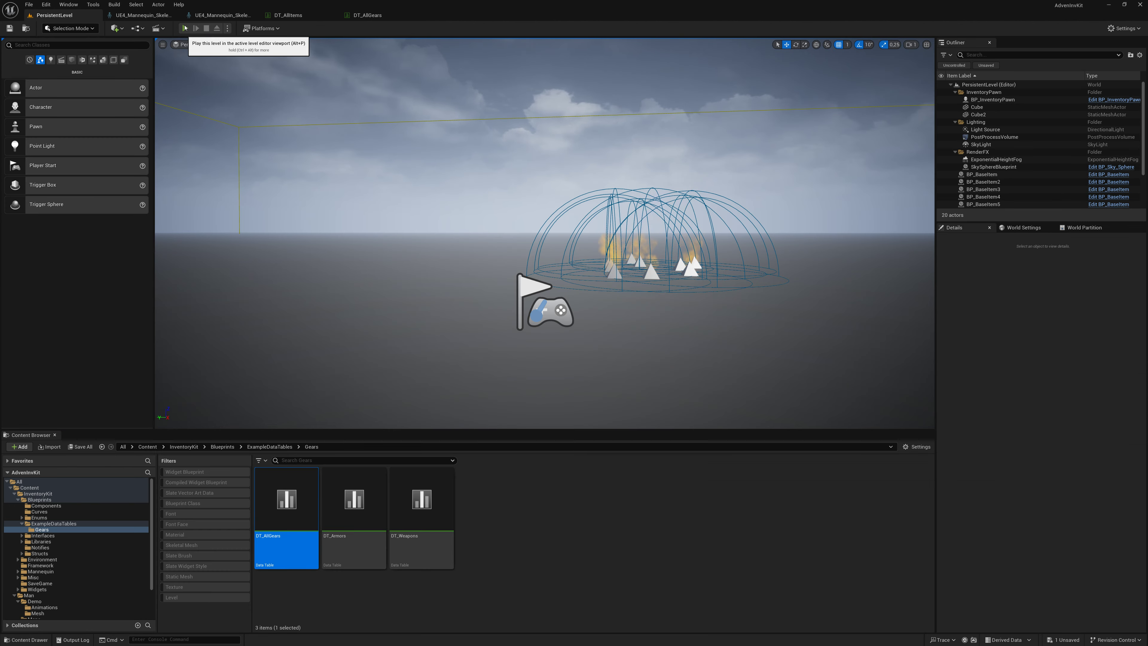
click(184, 28)
key(i)
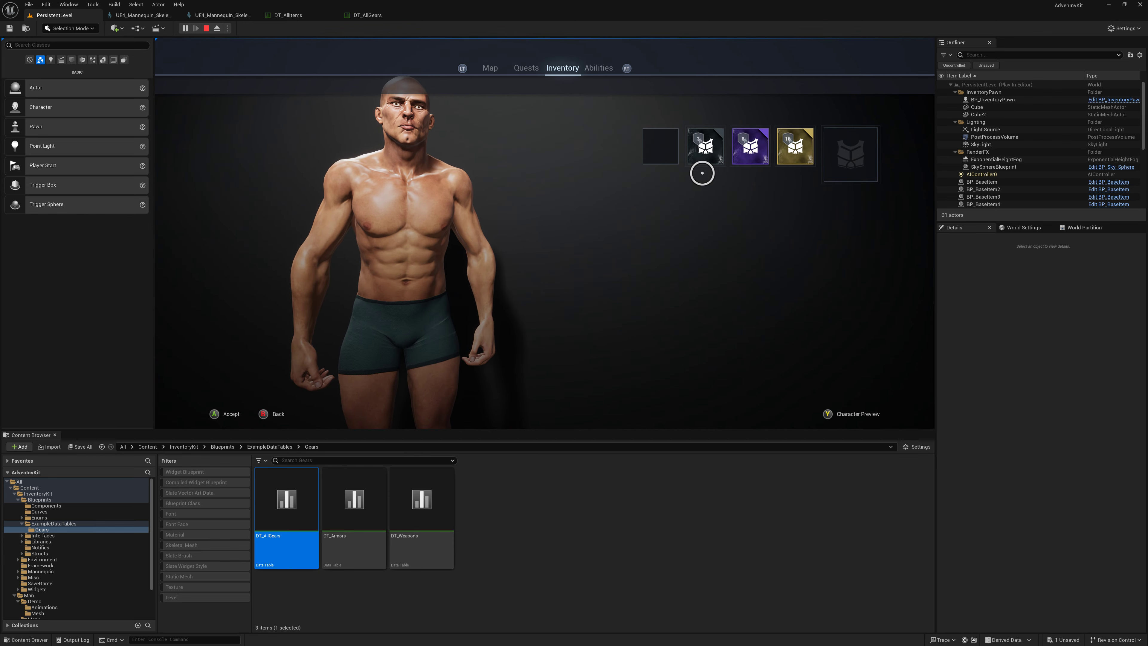
mouse_move(705, 152)
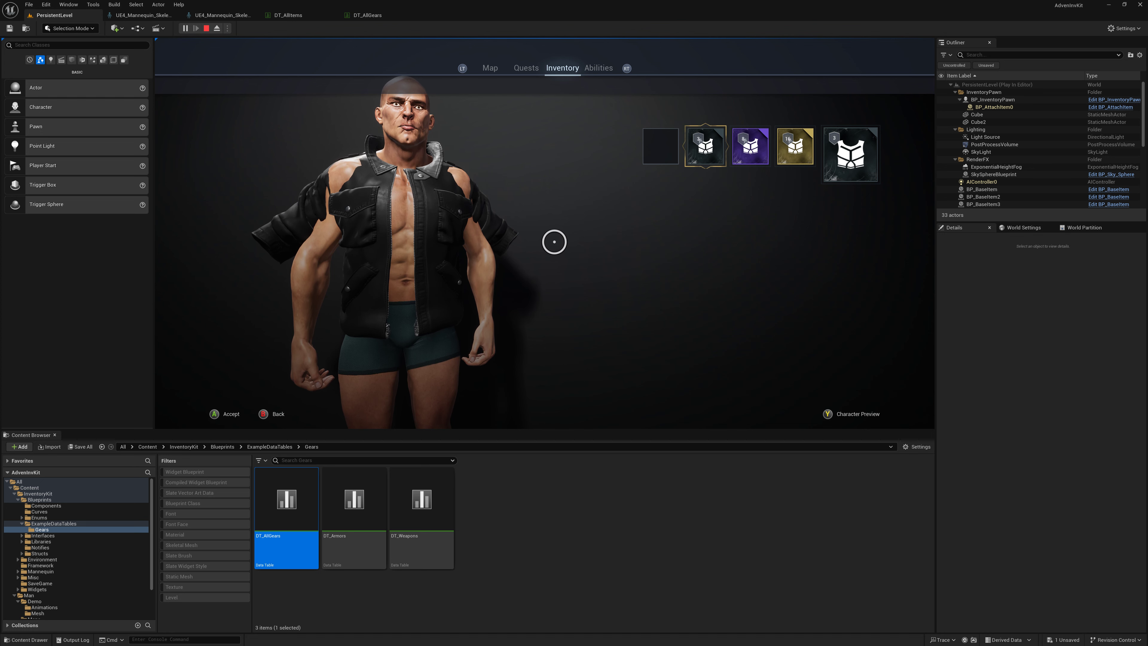
key(Escape)
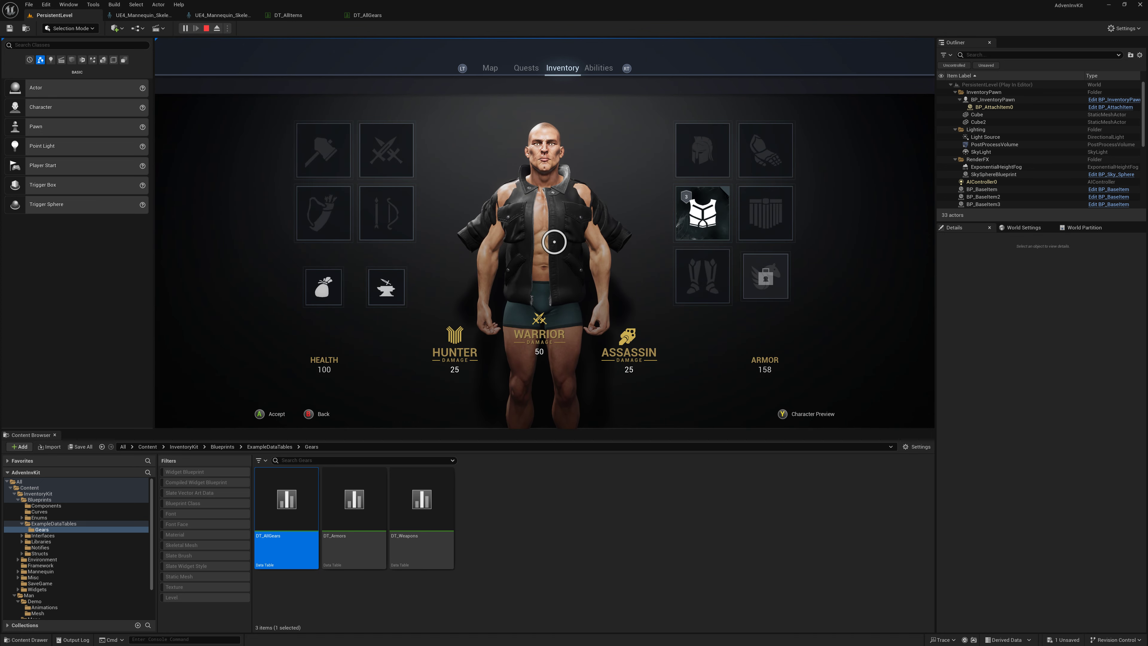
key(i)
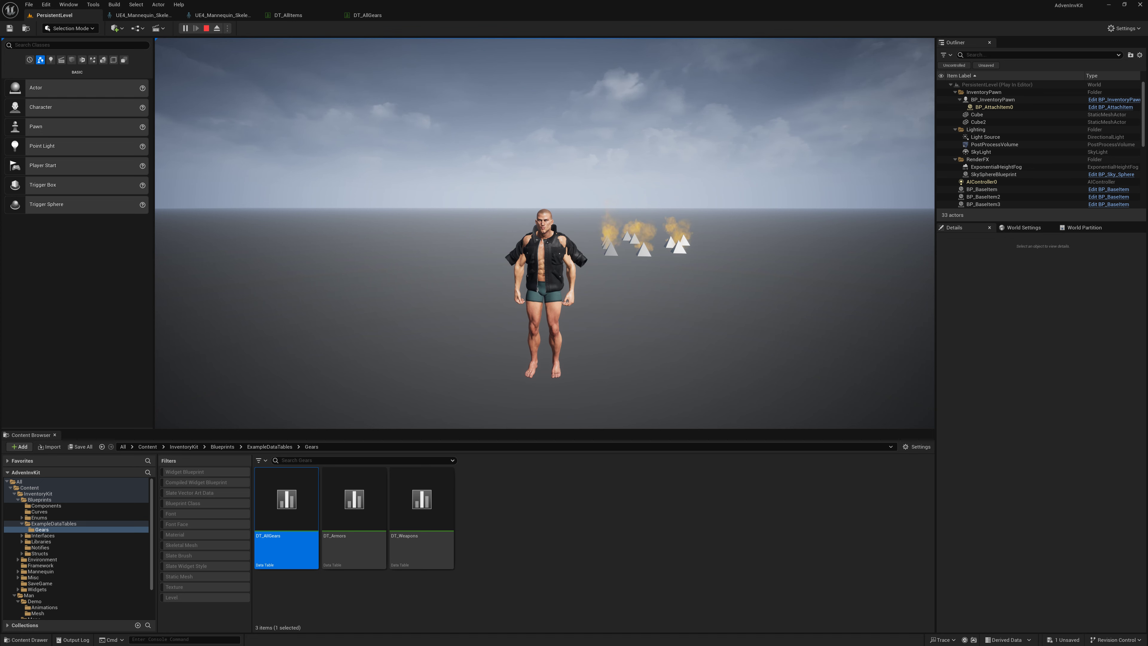
key(Escape)
Step: Browse to the Man mesh Parts folder and bring up the DT_AllGears table
scroll(81, 566, down, 2)
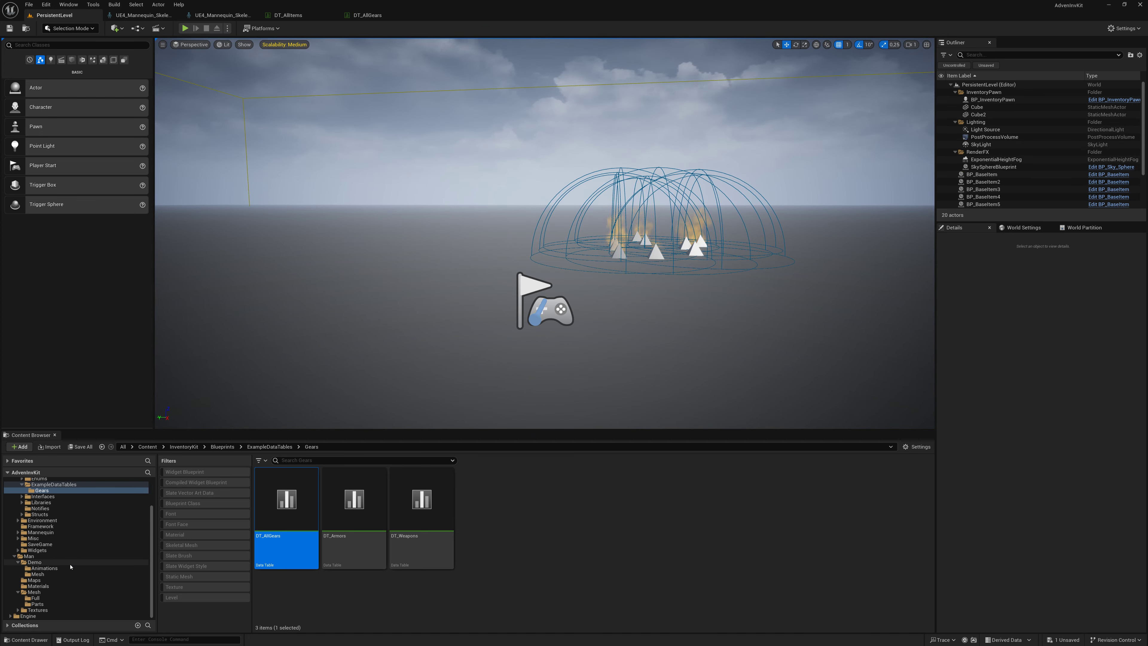
click(35, 598)
click(37, 605)
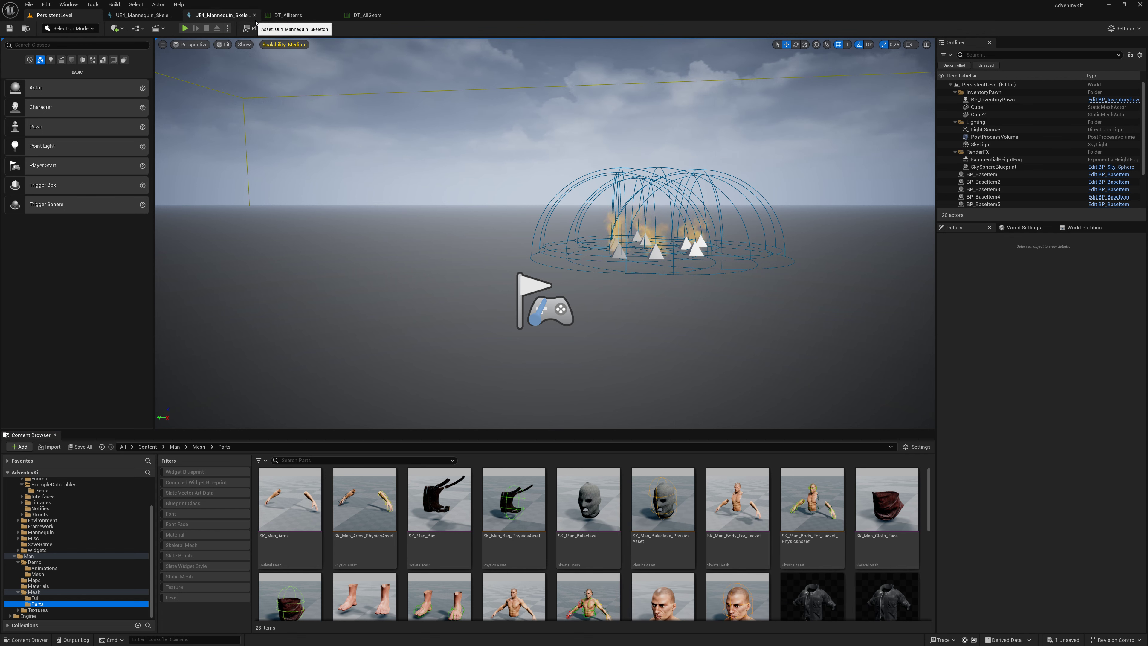
click(289, 19)
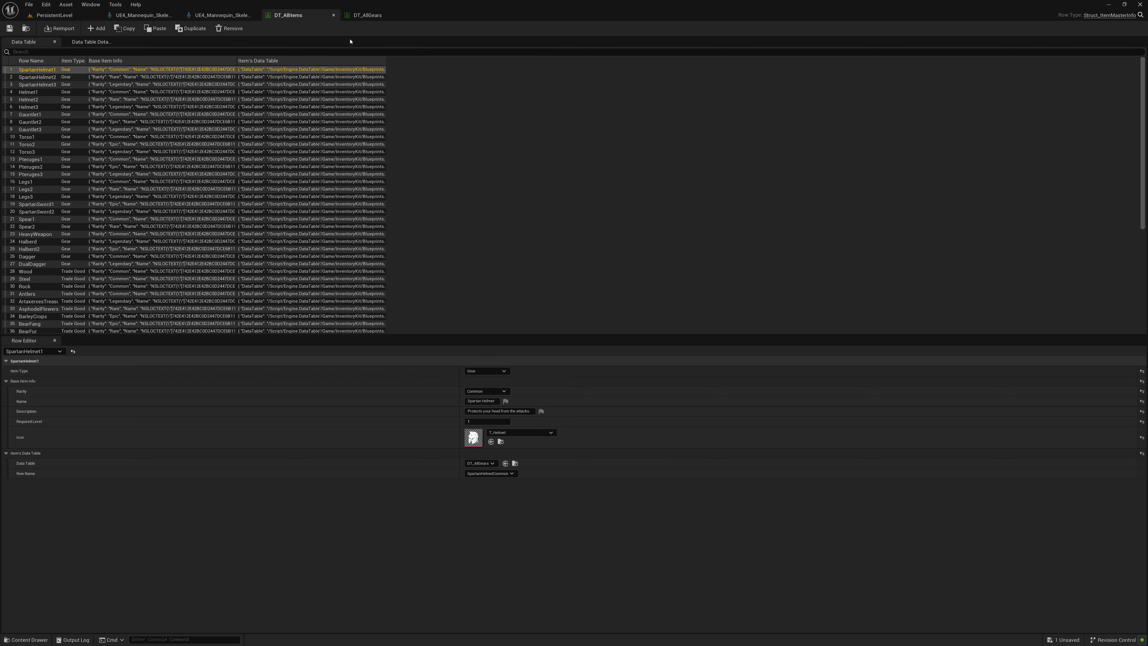
click(379, 15)
Step: Set SpartanHelmetCommon's skeletal mesh to SK_Man_Balaclava and save DT_AllGears
click(45, 70)
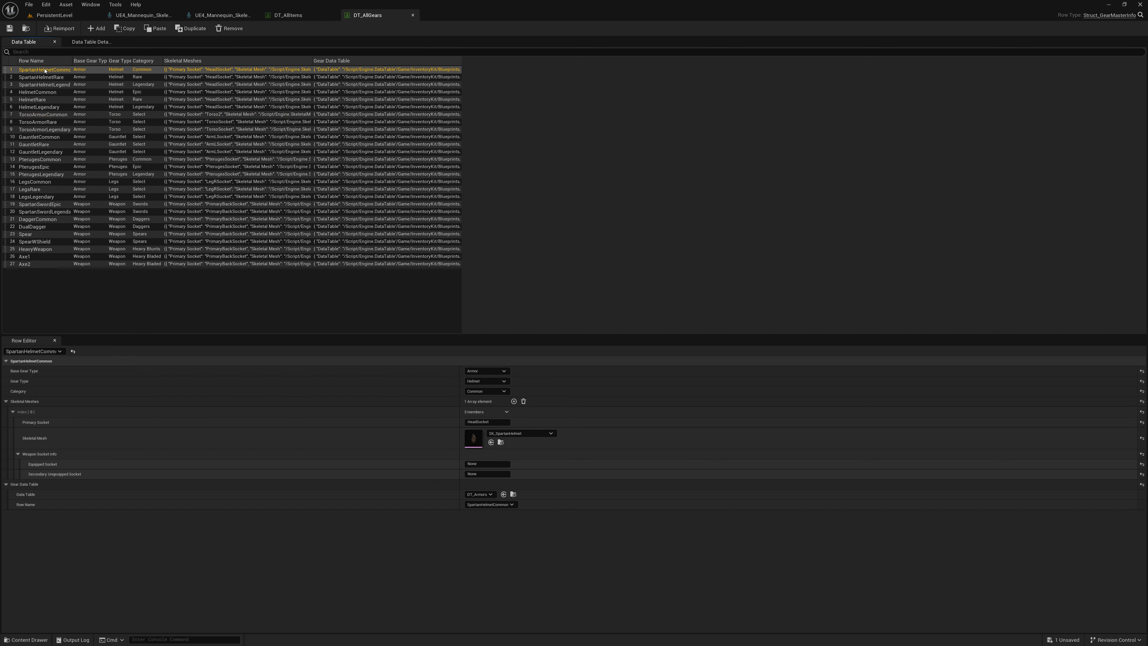
click(27, 639)
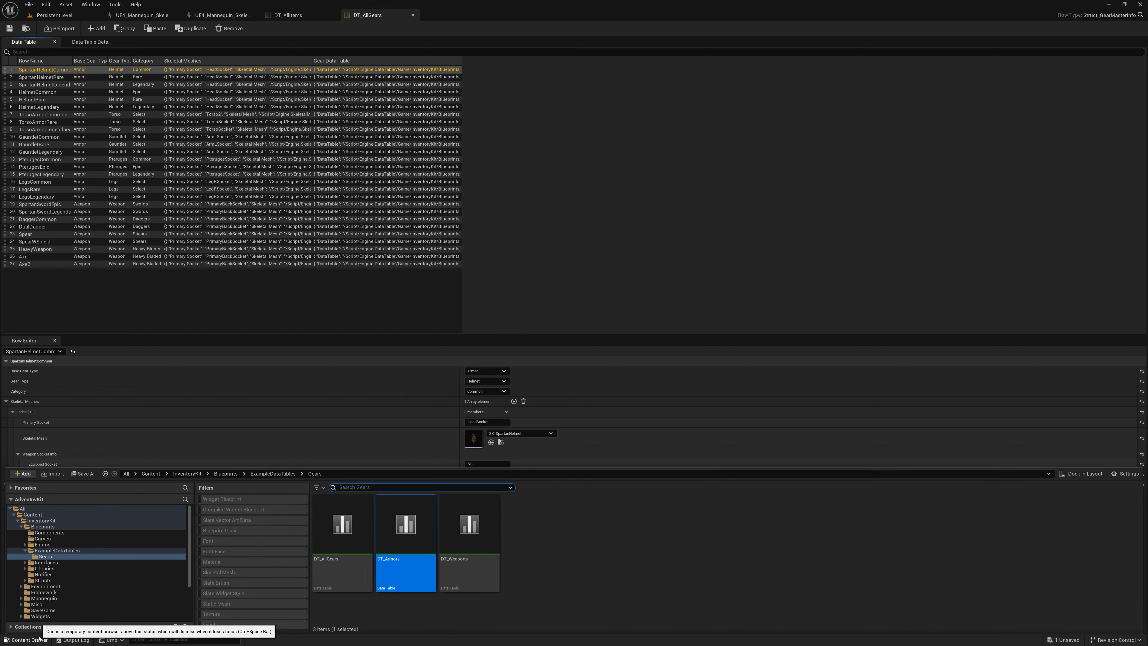
scroll(45, 601, down, 2)
scroll(45, 605, down, 1)
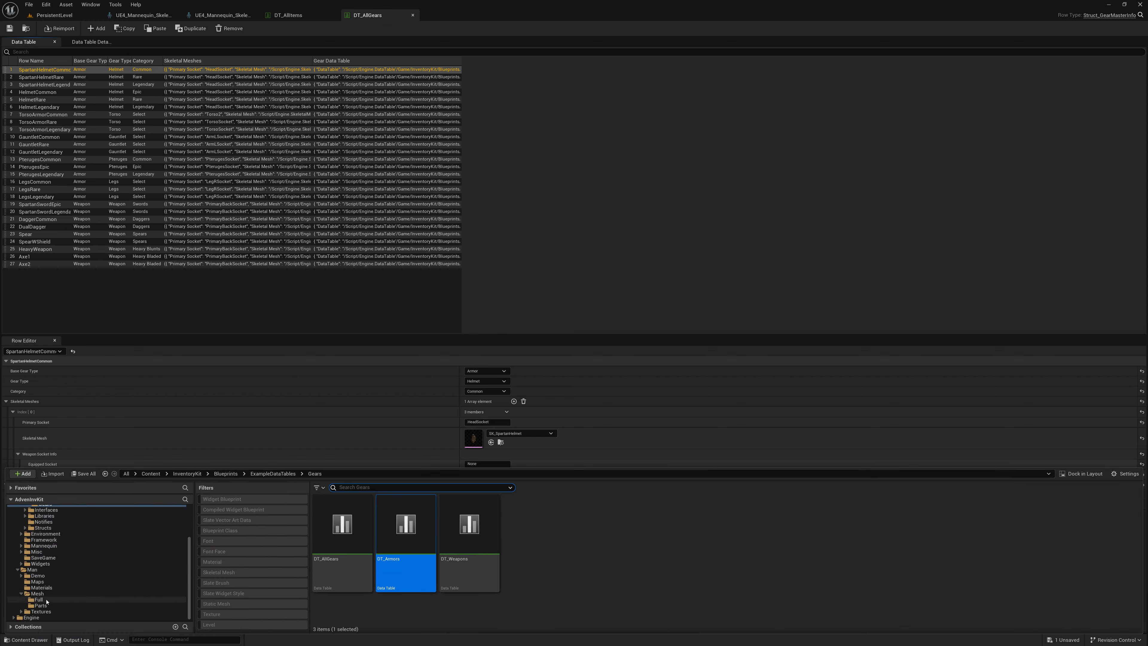
click(41, 605)
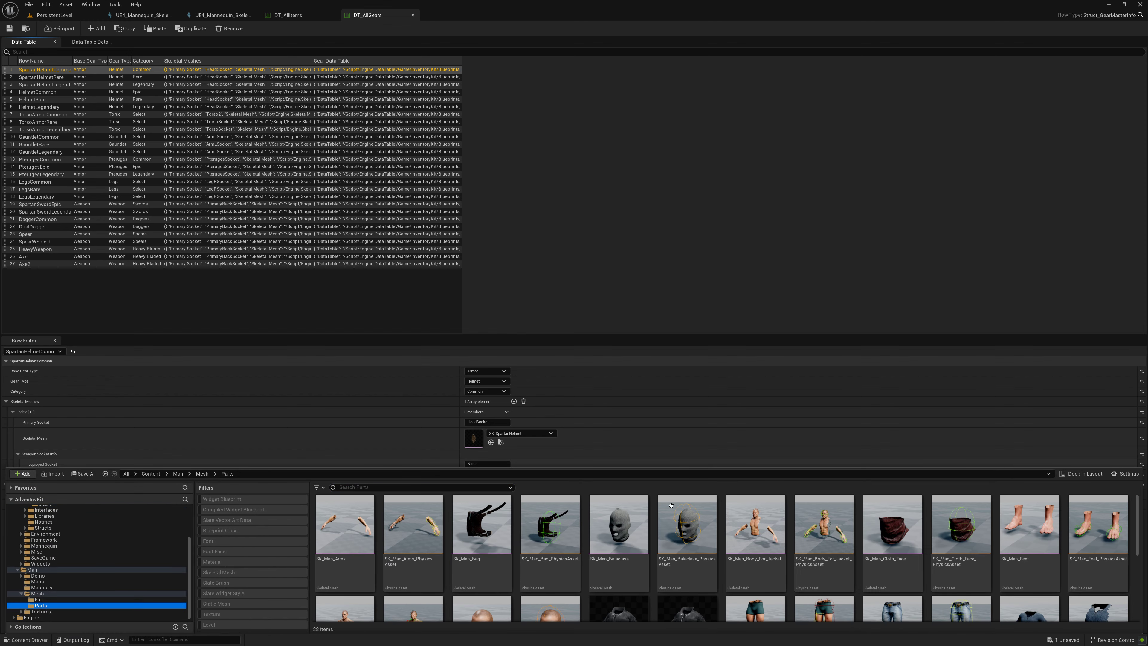
drag(632, 529, 508, 437)
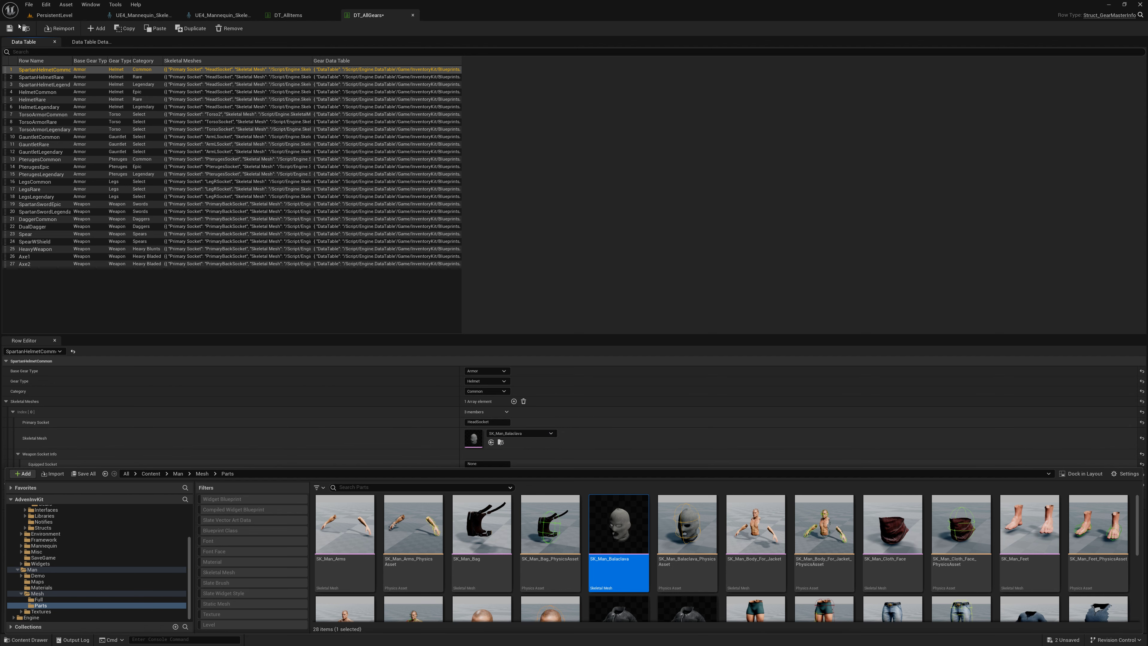
click(10, 28)
Step: Play-test the level, equipping the rare, legendary and common Spartan helmets in turn
click(44, 17)
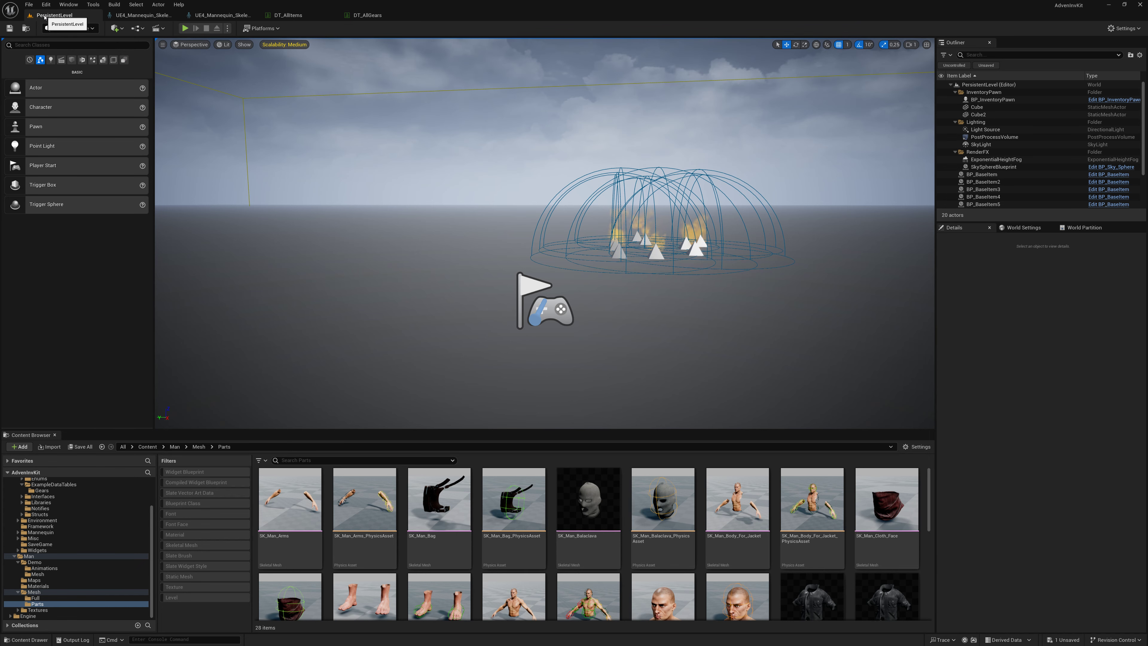
click(186, 29)
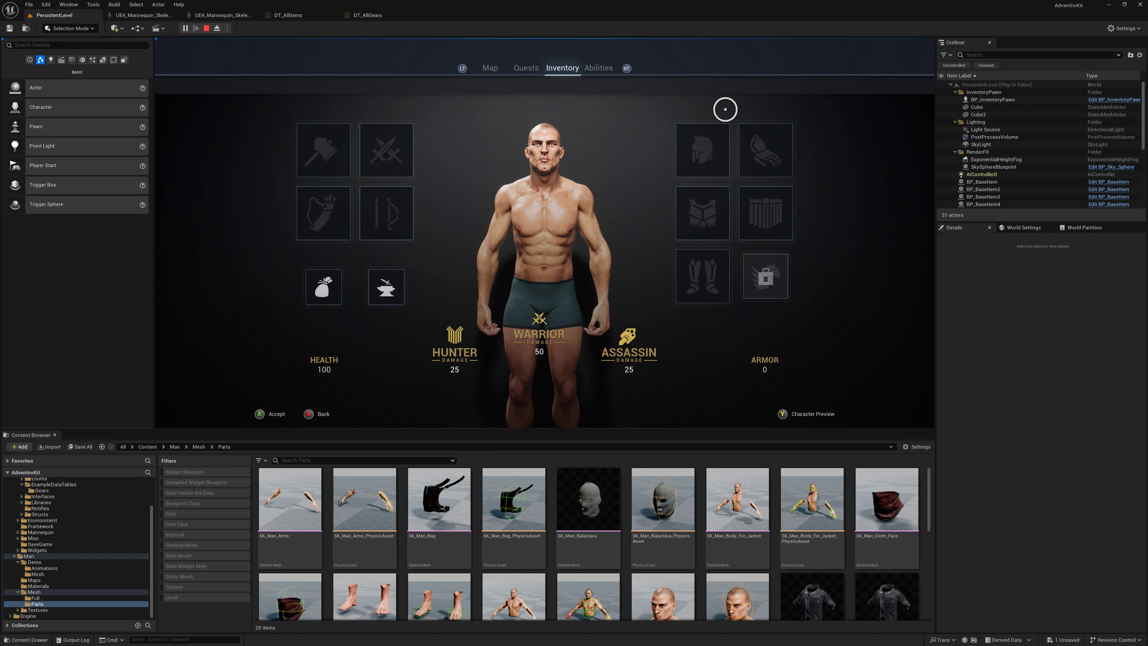
click(702, 149)
click(655, 146)
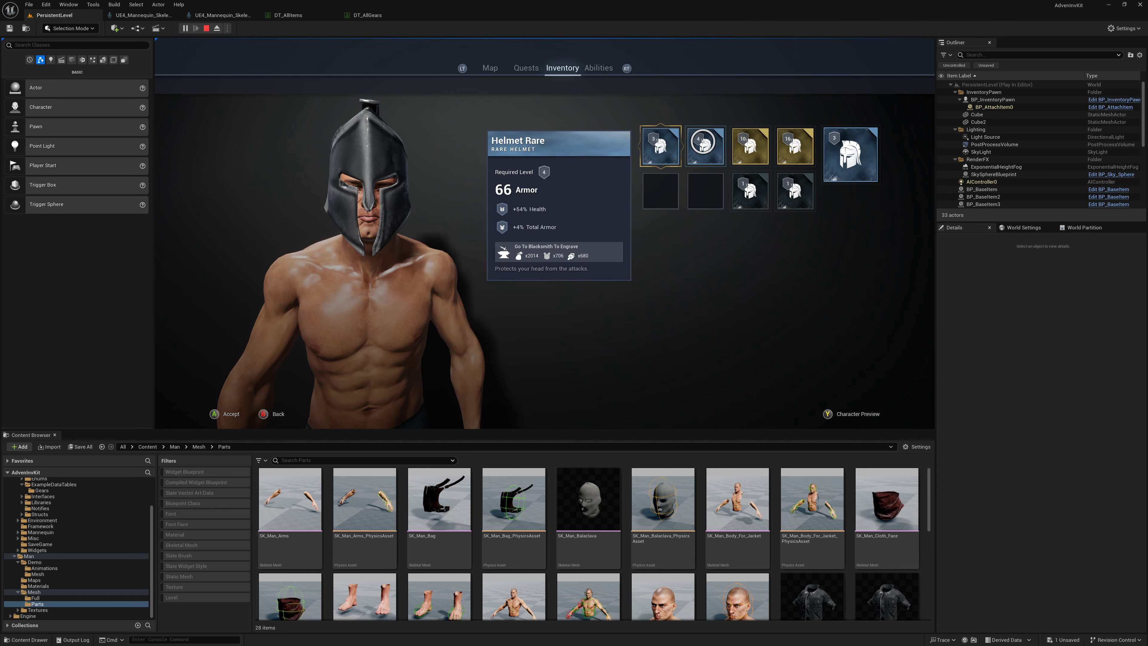
click(748, 145)
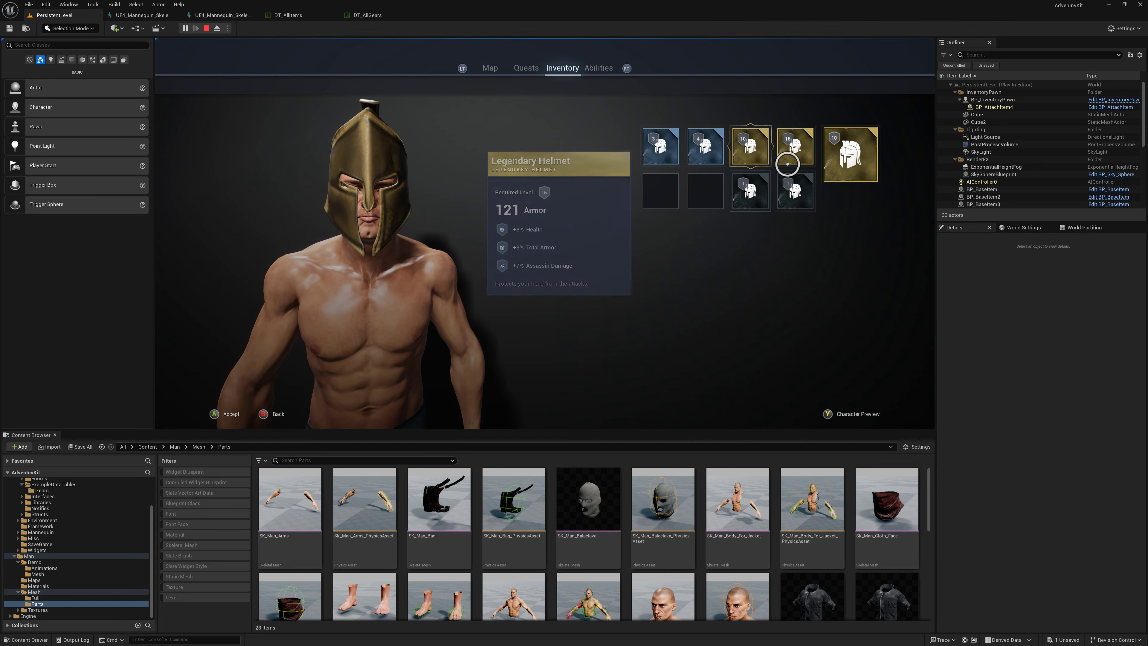
click(755, 187)
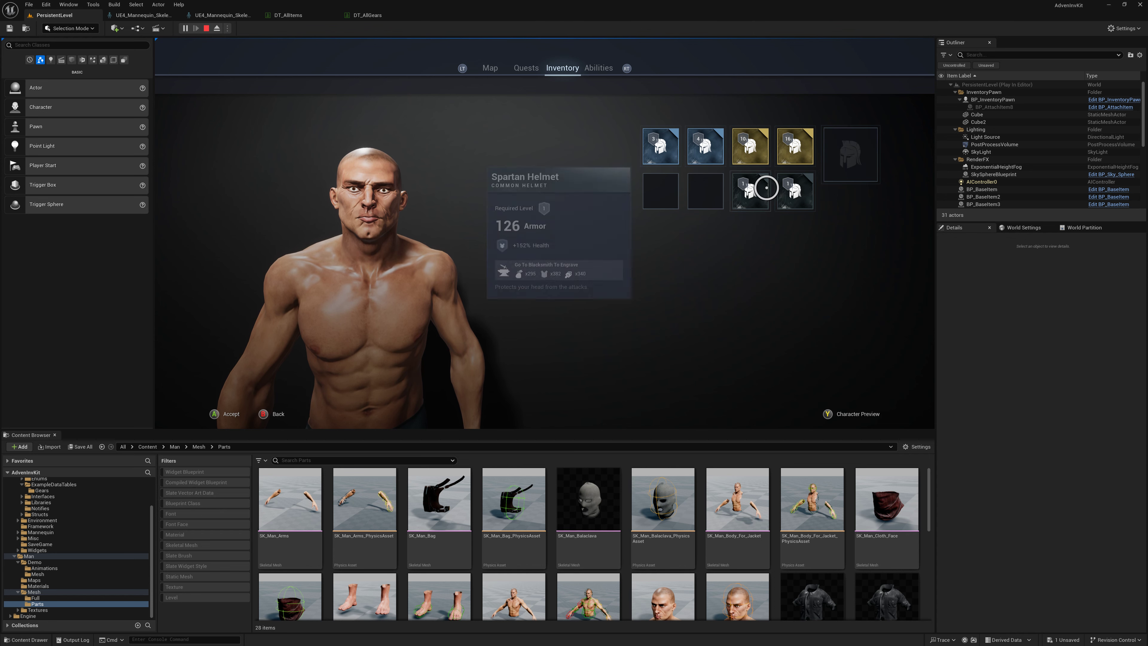
click(754, 187)
click(750, 186)
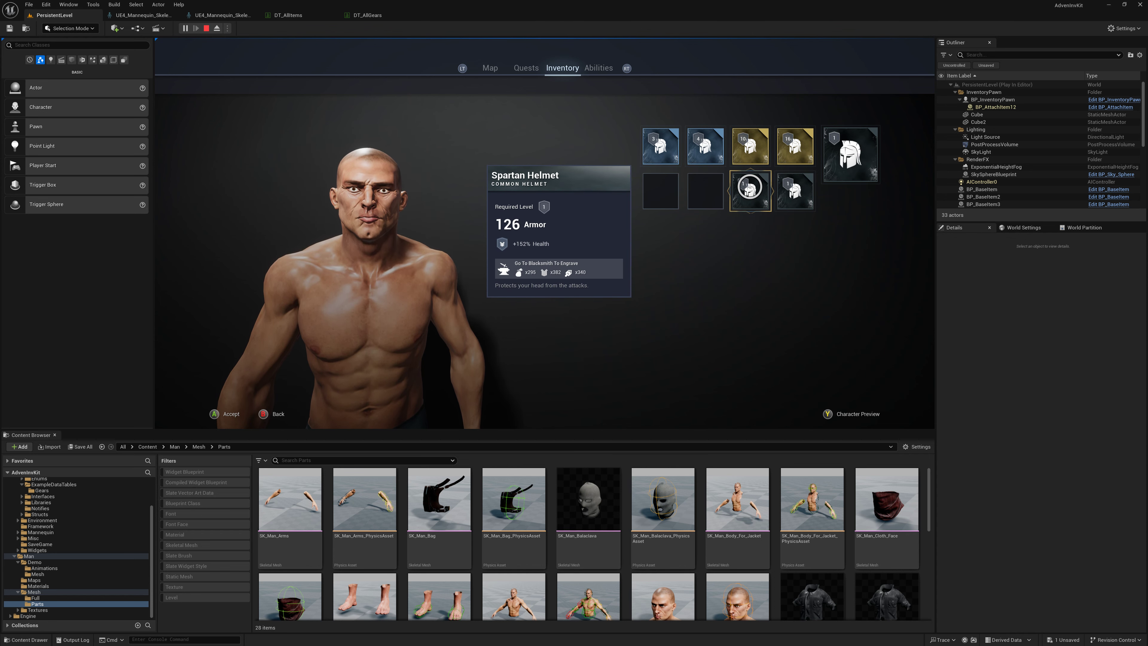
Step: Reopen the helmet list, then close the inventory and stop the play test
click(850, 159)
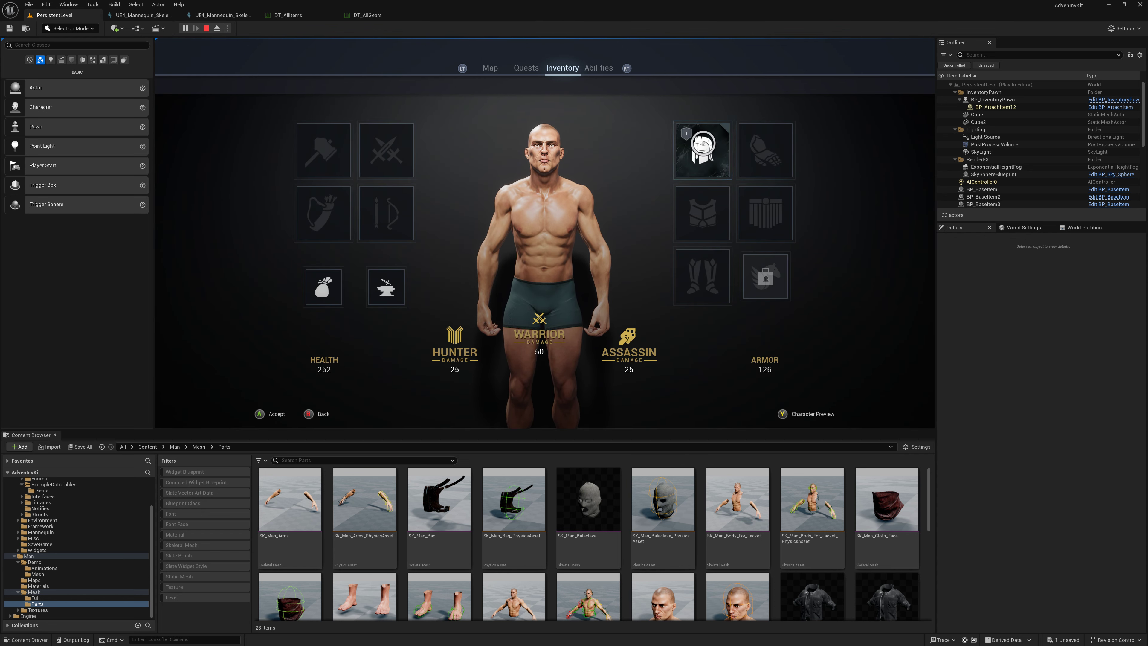
click(709, 139)
key(i)
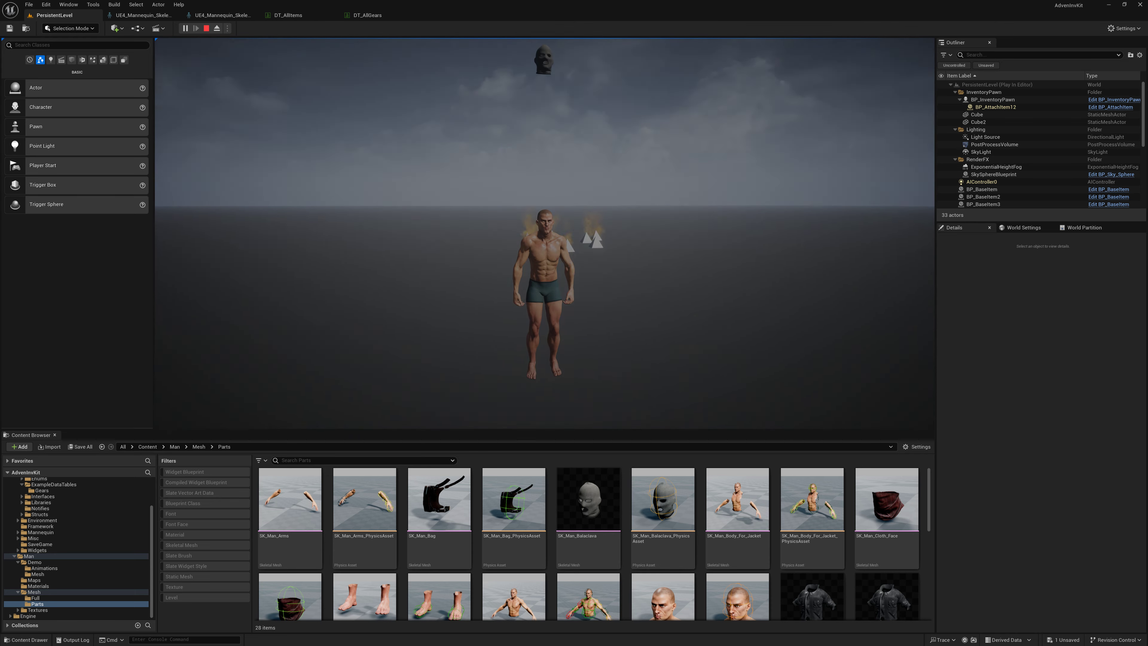
key(Escape)
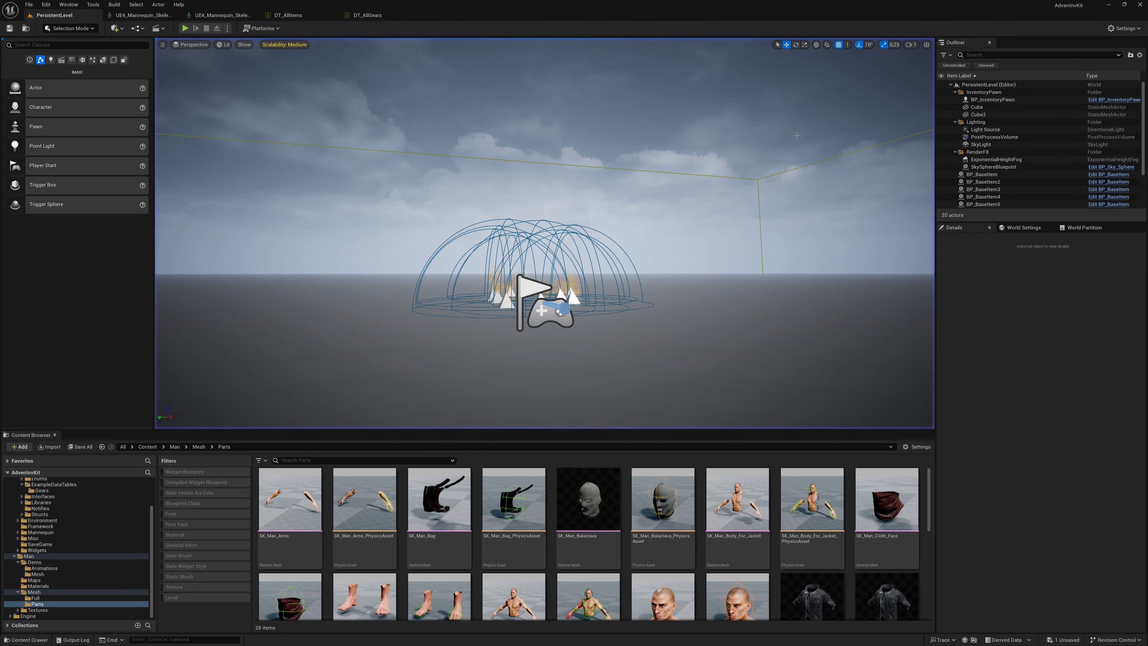
Step: Add a new socket under the head bone of the armoured skeleton and name it head2
click(368, 15)
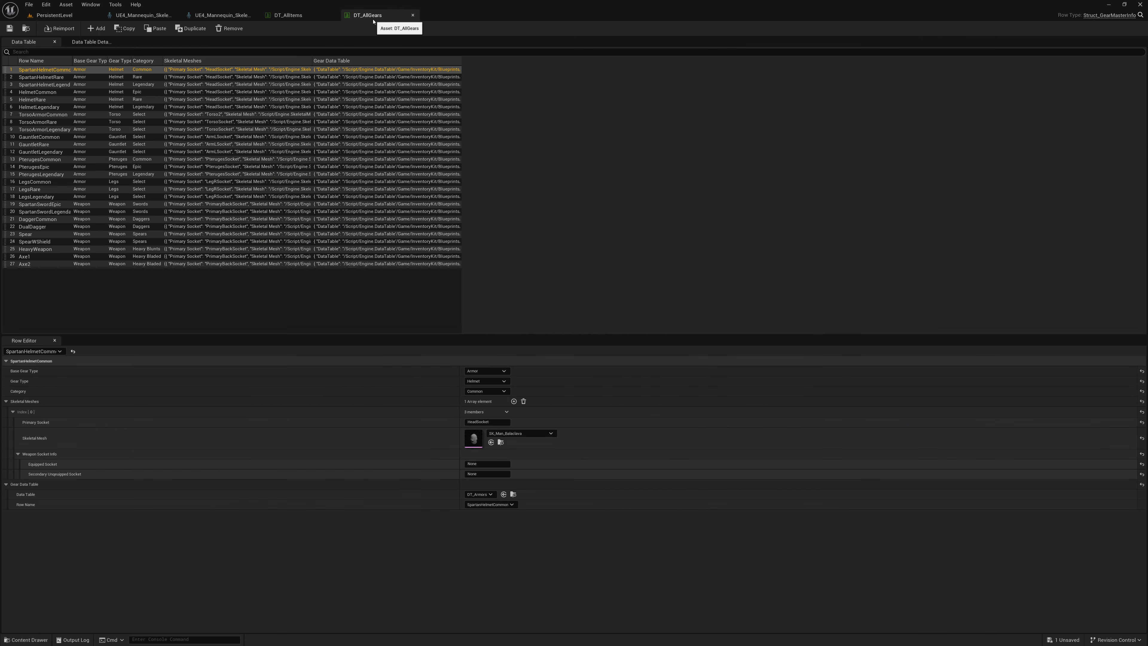
click(116, 16)
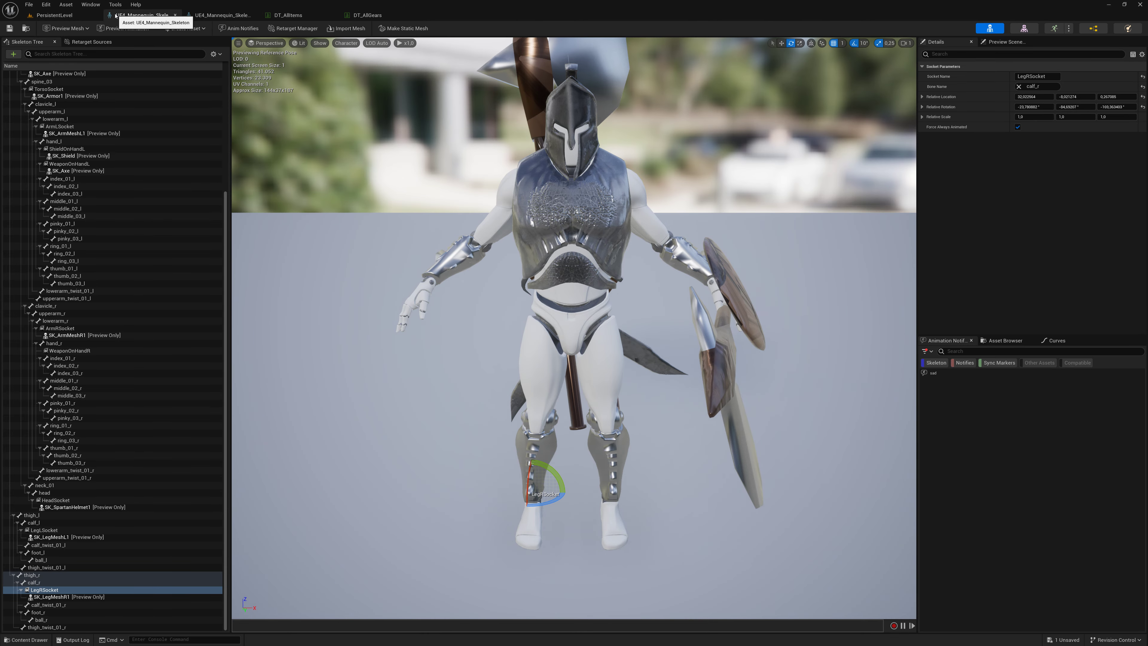
right_click(48, 493)
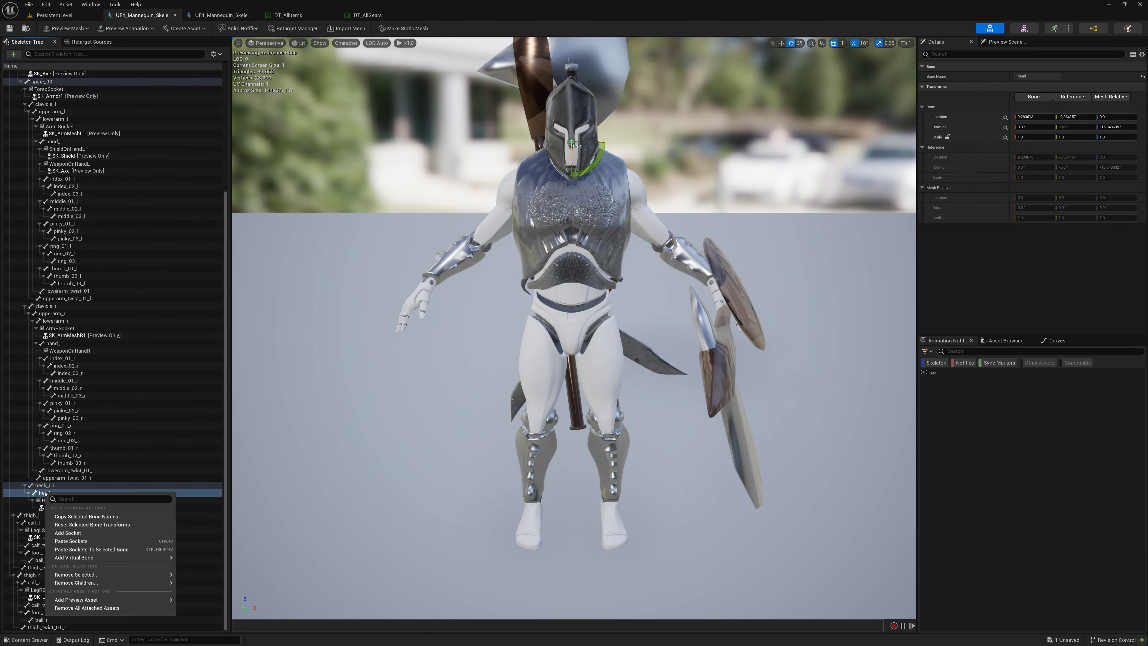
click(72, 533)
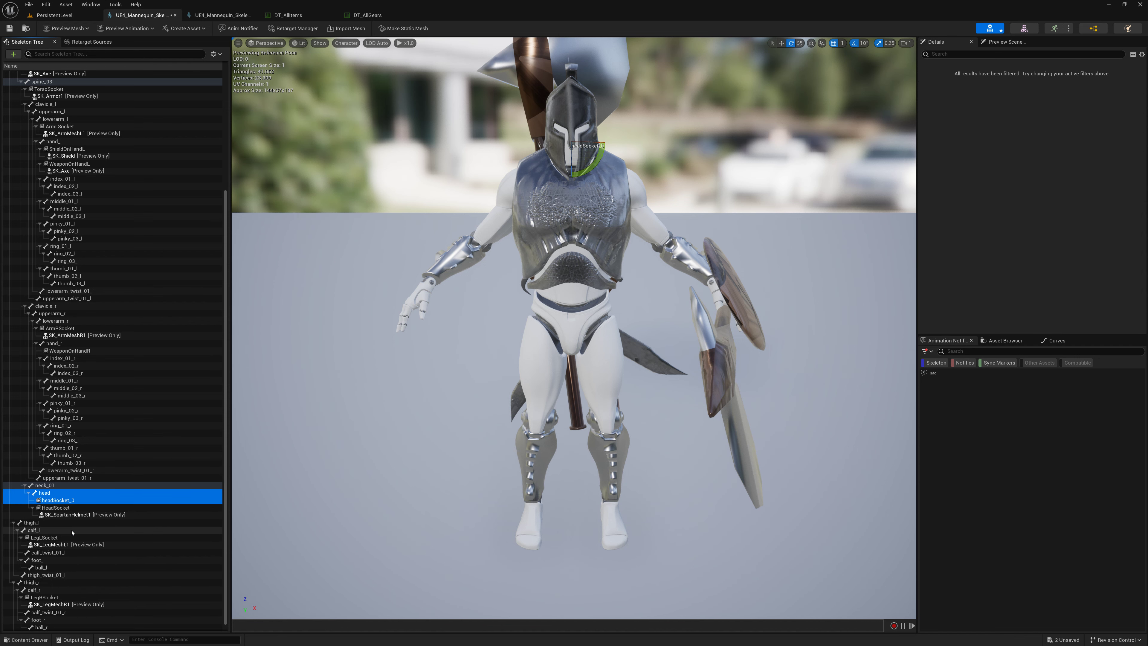
click(72, 500)
right_click(71, 500)
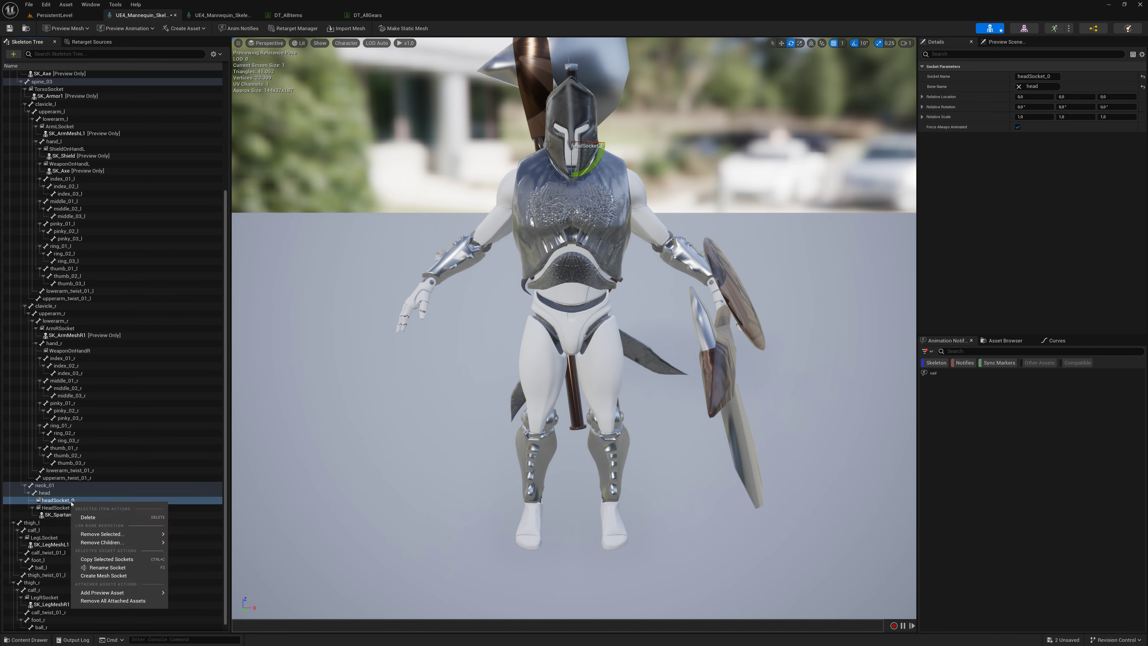
click(1032, 76)
text(head2)
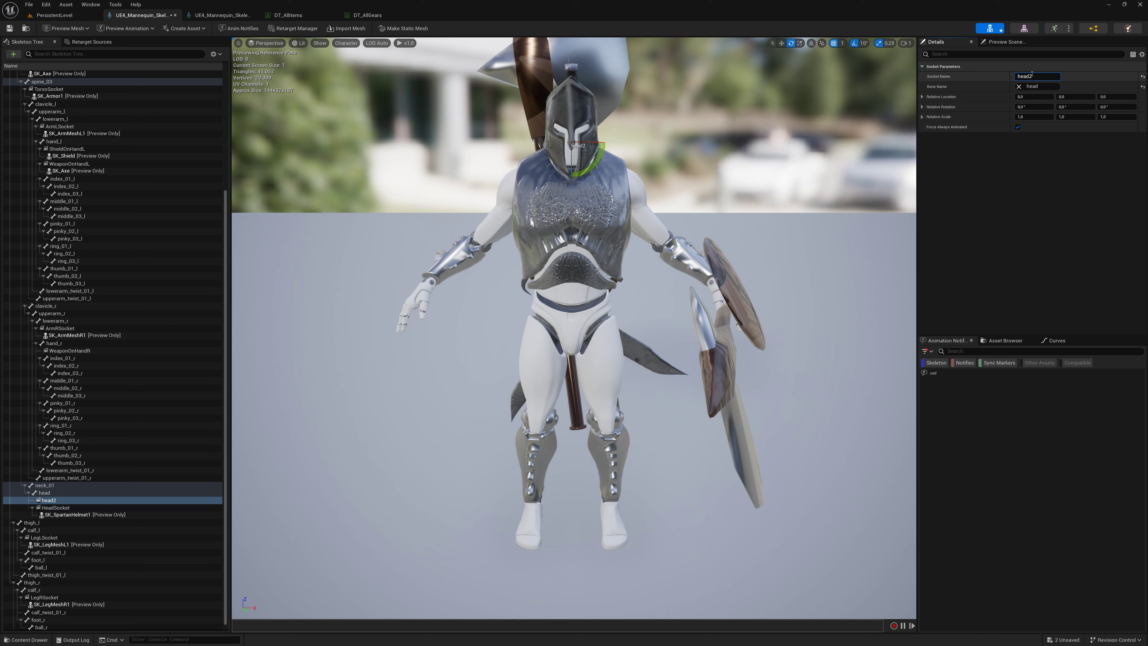
key(Return)
Step: Copy the SK_Man_Balaclava asset name from the content browser for the preview search
right_click(43, 500)
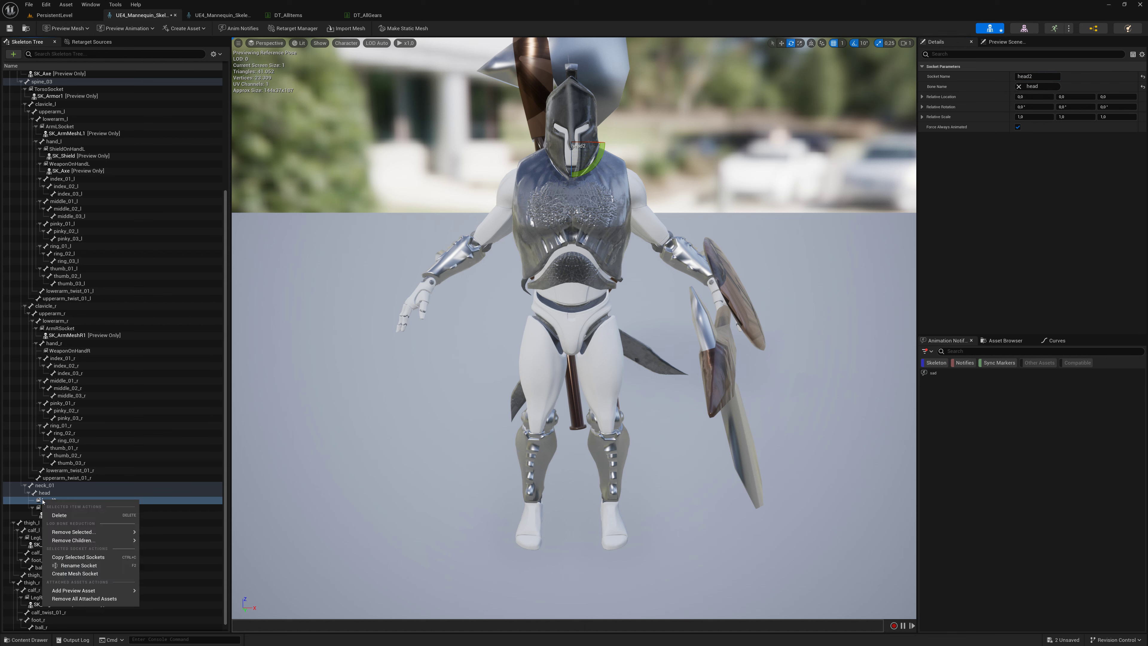
mouse_move(108, 541)
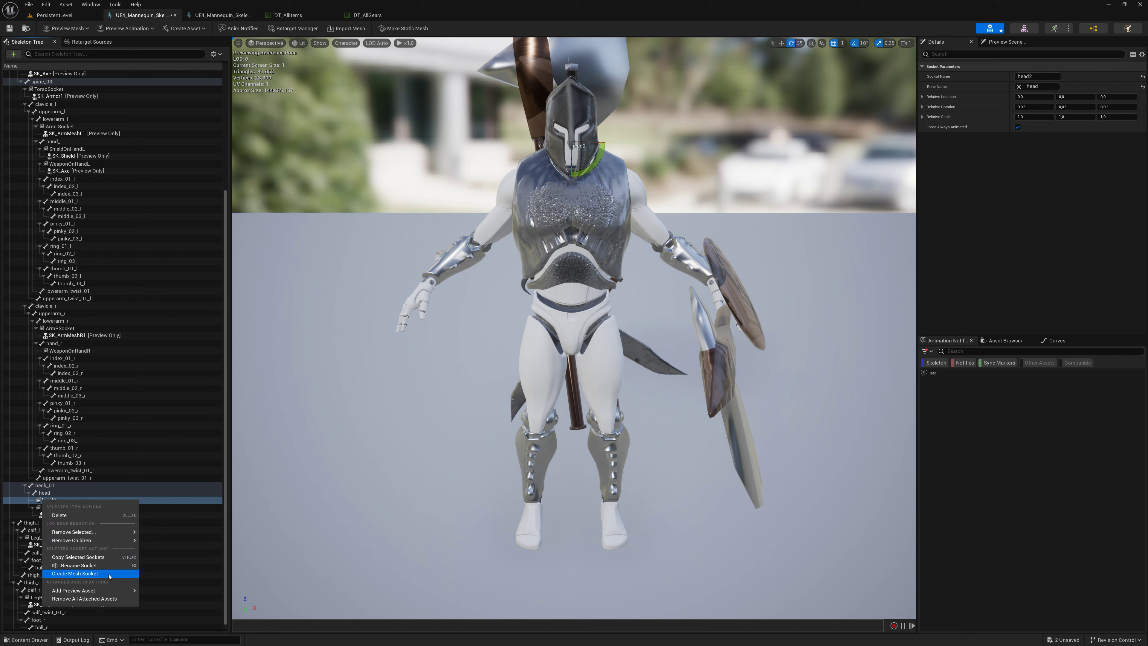
mouse_move(108, 589)
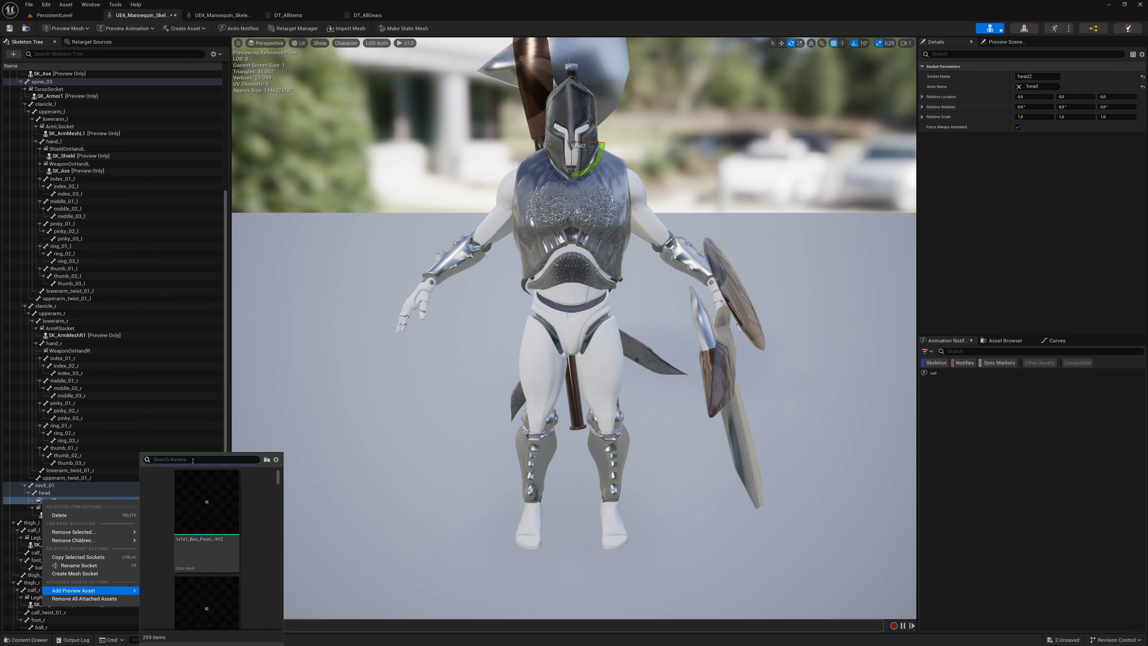
key(Escape)
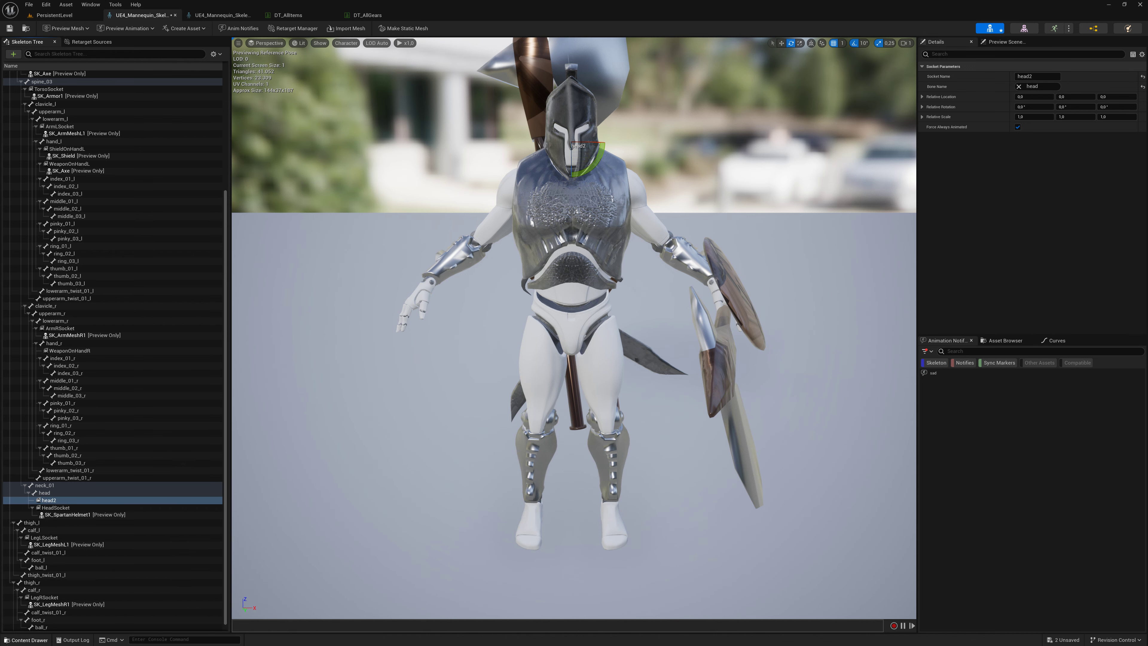
click(18, 640)
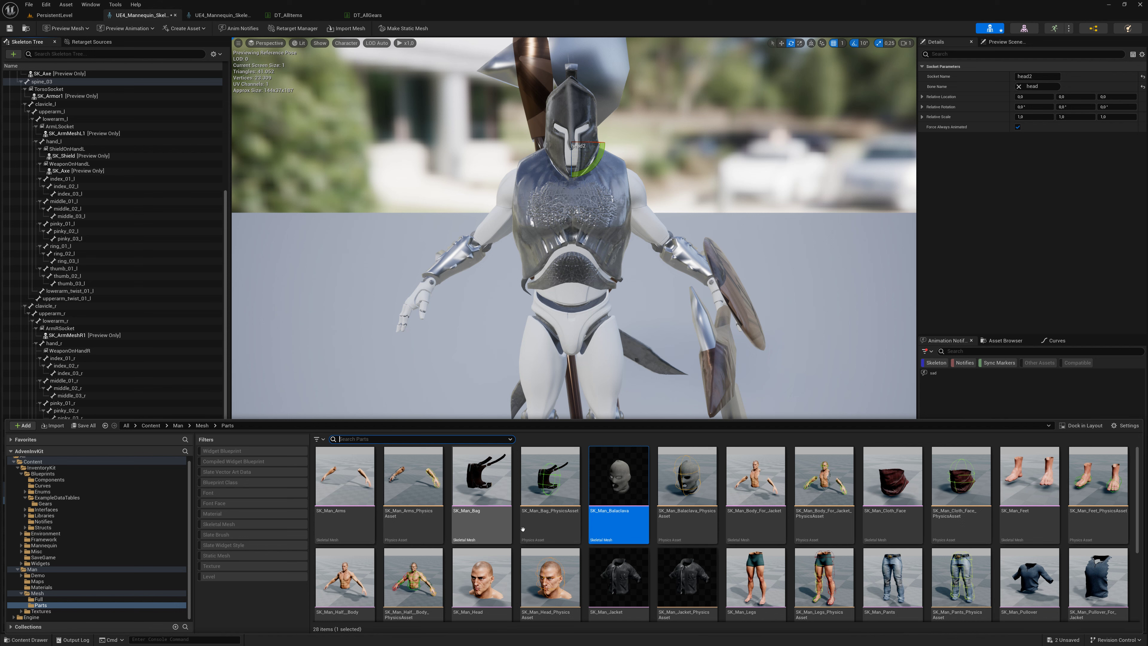
right_click(608, 527)
mouse_move(685, 310)
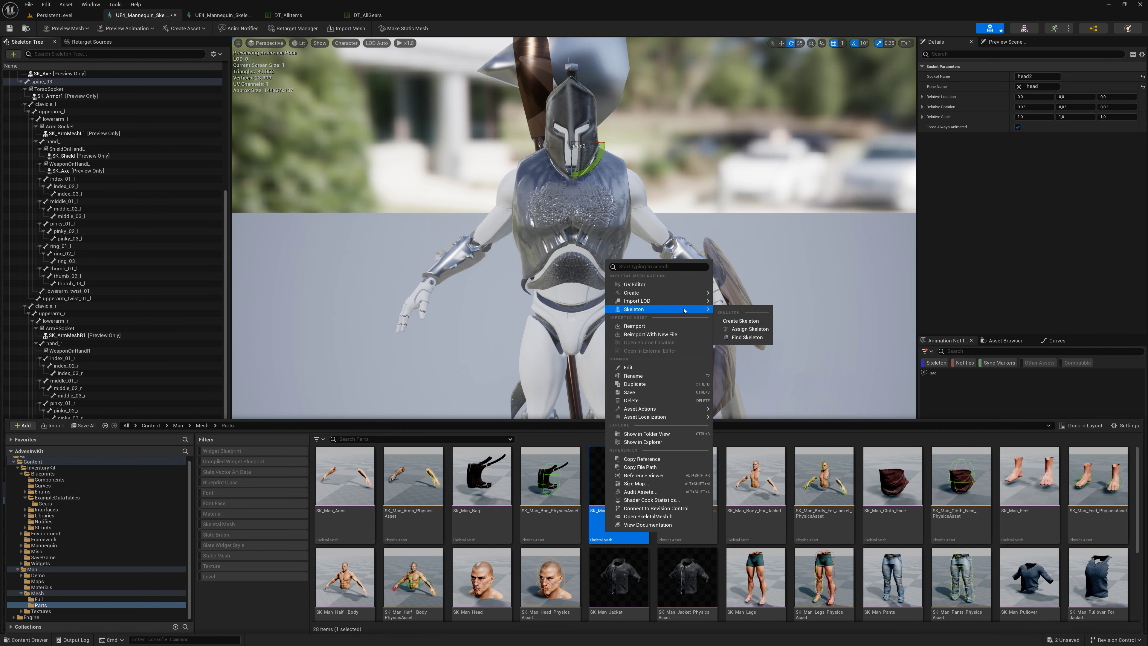
click(646, 376)
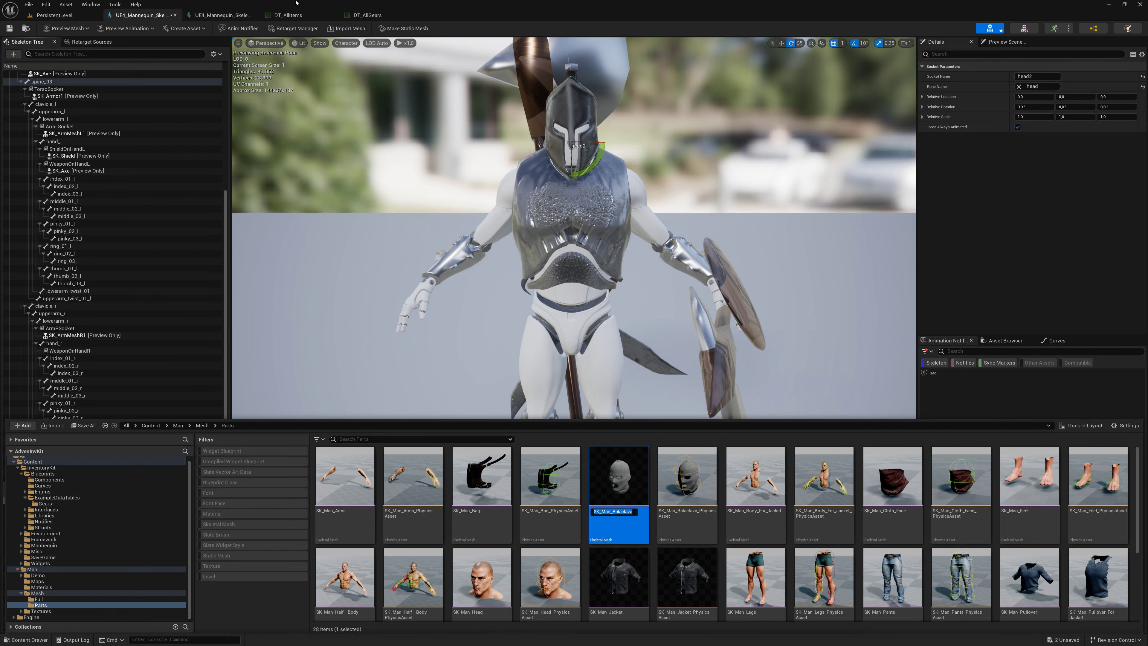
click(68, 387)
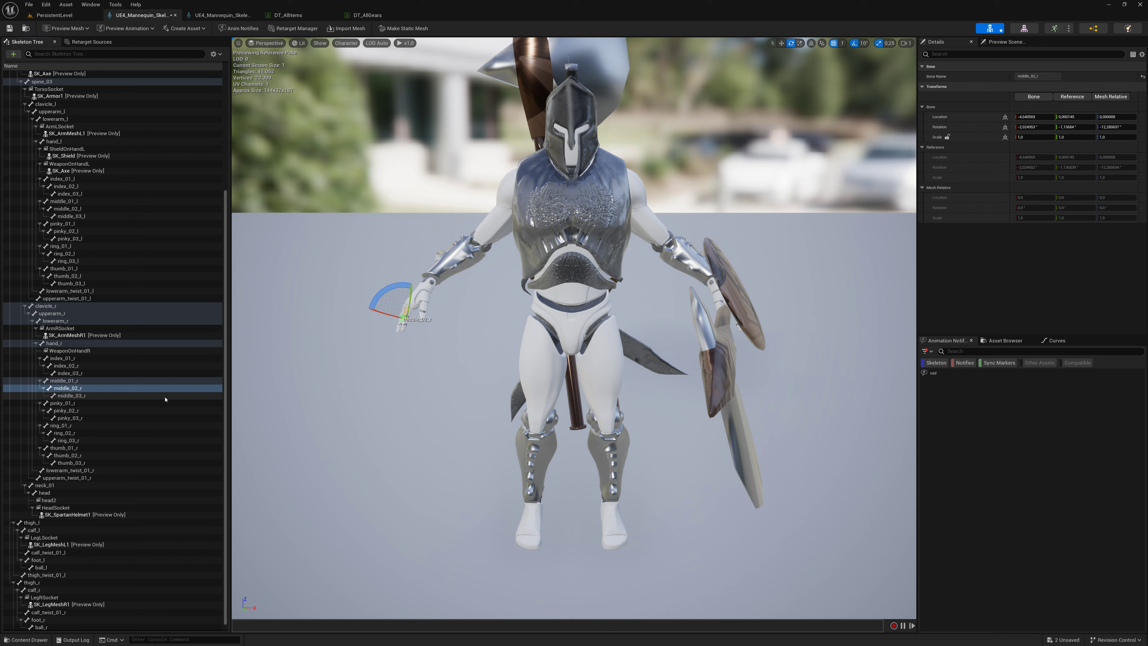
Step: Attach SK_Man_Balaclava as a preview asset on the head2 socket
click(67, 507)
click(67, 503)
right_click(66, 505)
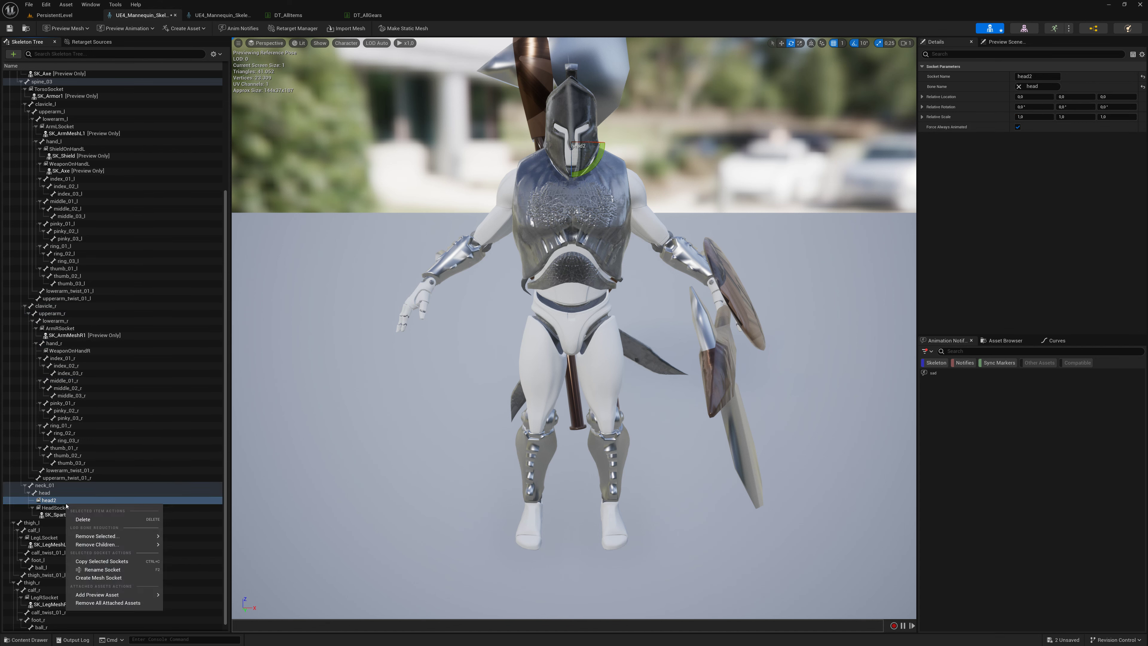
mouse_move(113, 595)
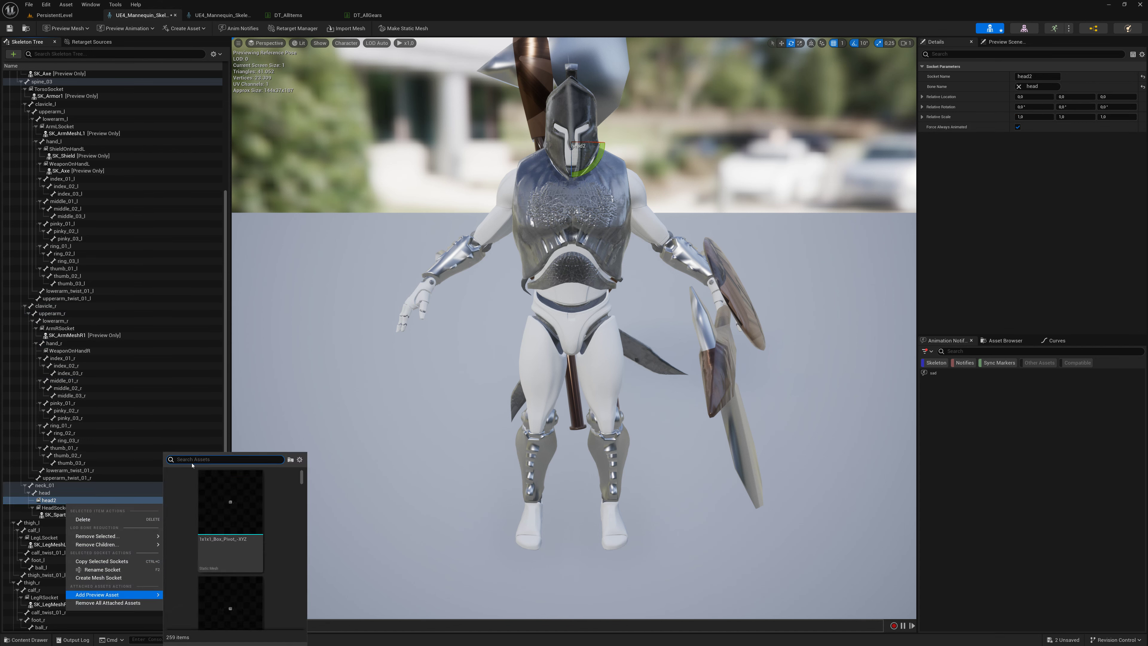
text(SK_Man_Balaclava)
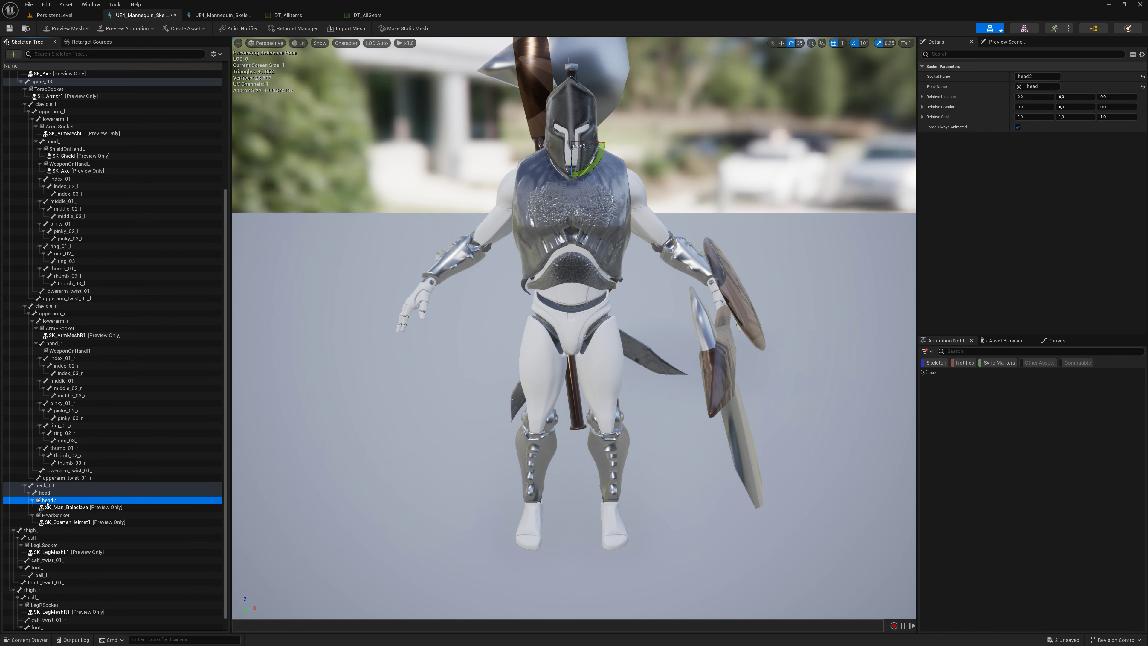
click(65, 502)
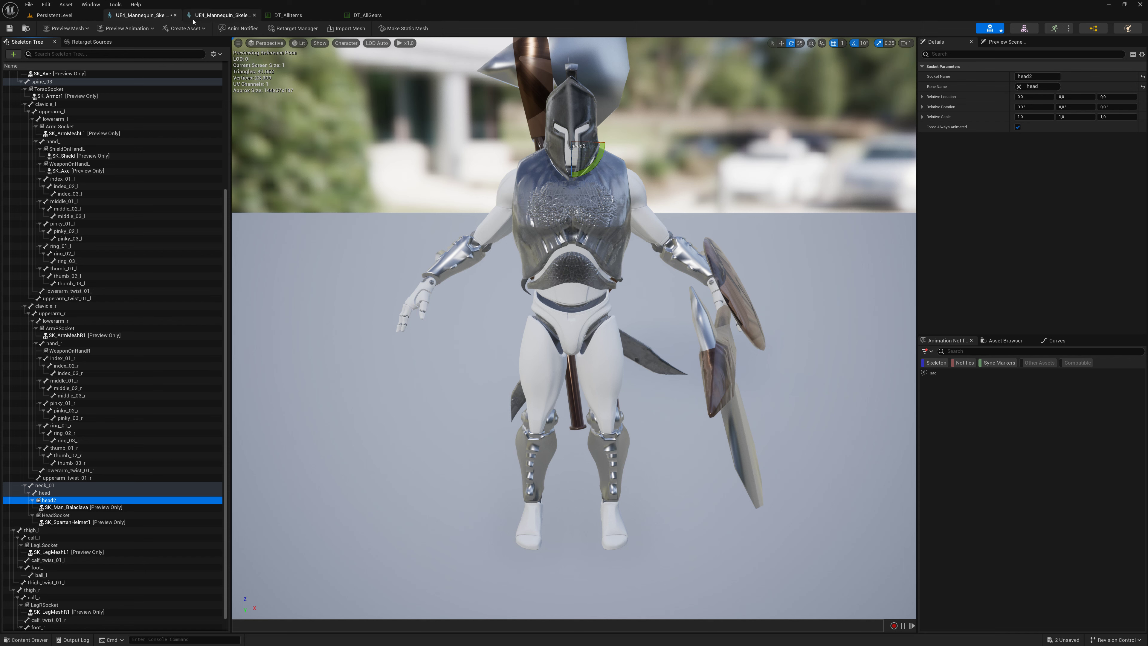
Step: Paste the copied head2 socket into the jacket character's skeleton
click(176, 14)
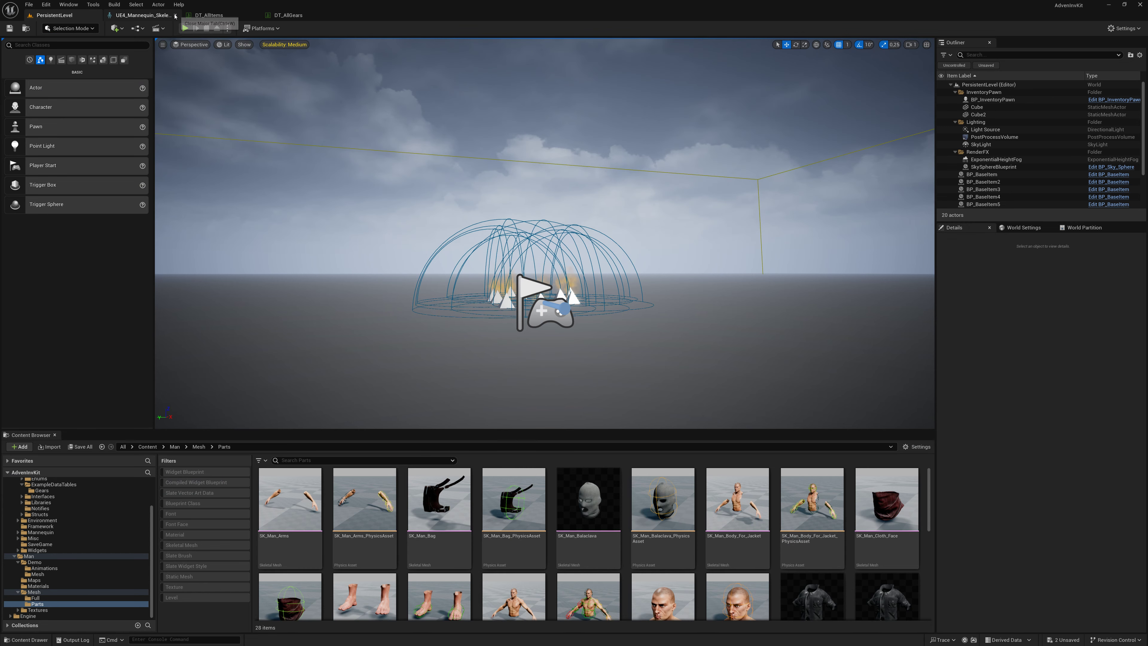
click(142, 15)
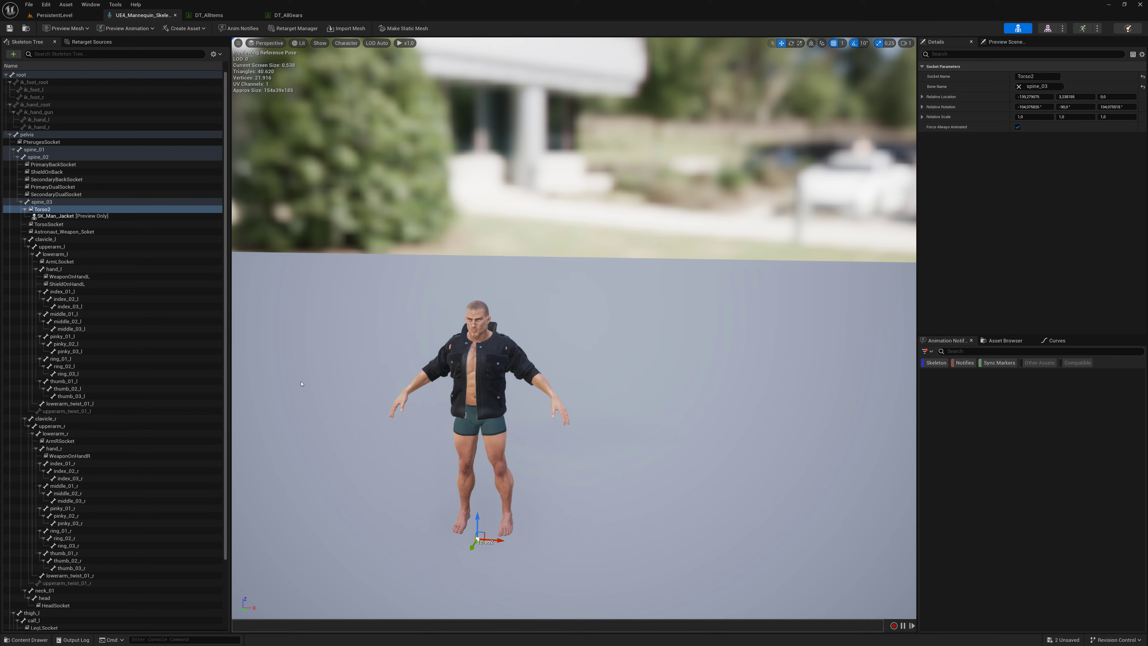
scroll(91, 421, down, 5)
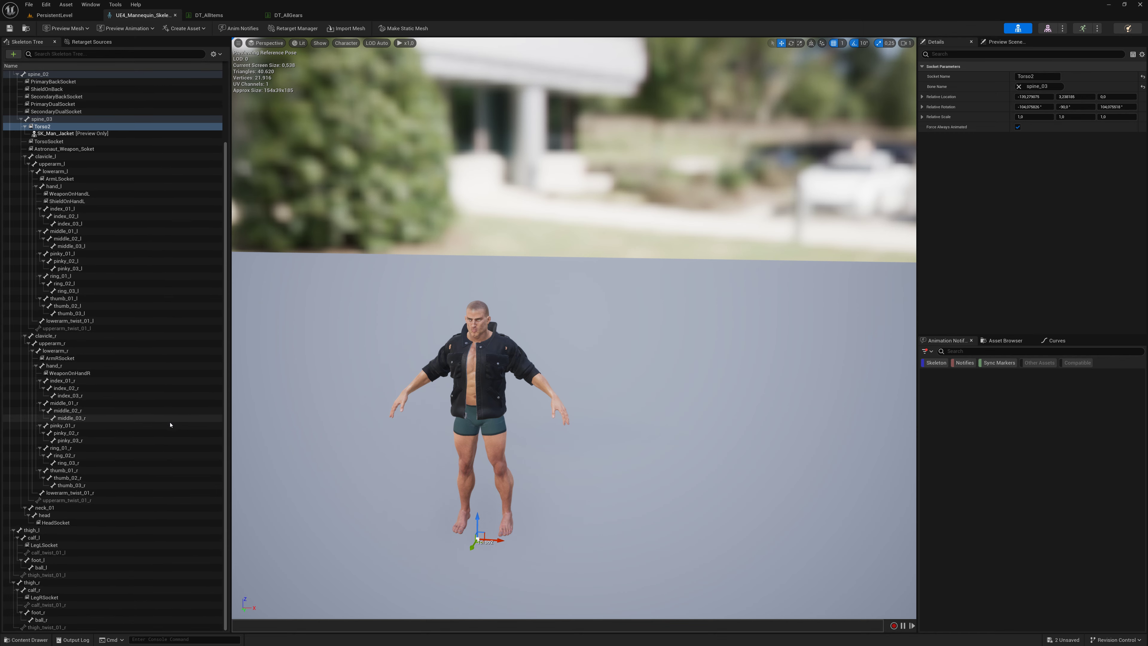
click(51, 507)
key(ctrl+v)
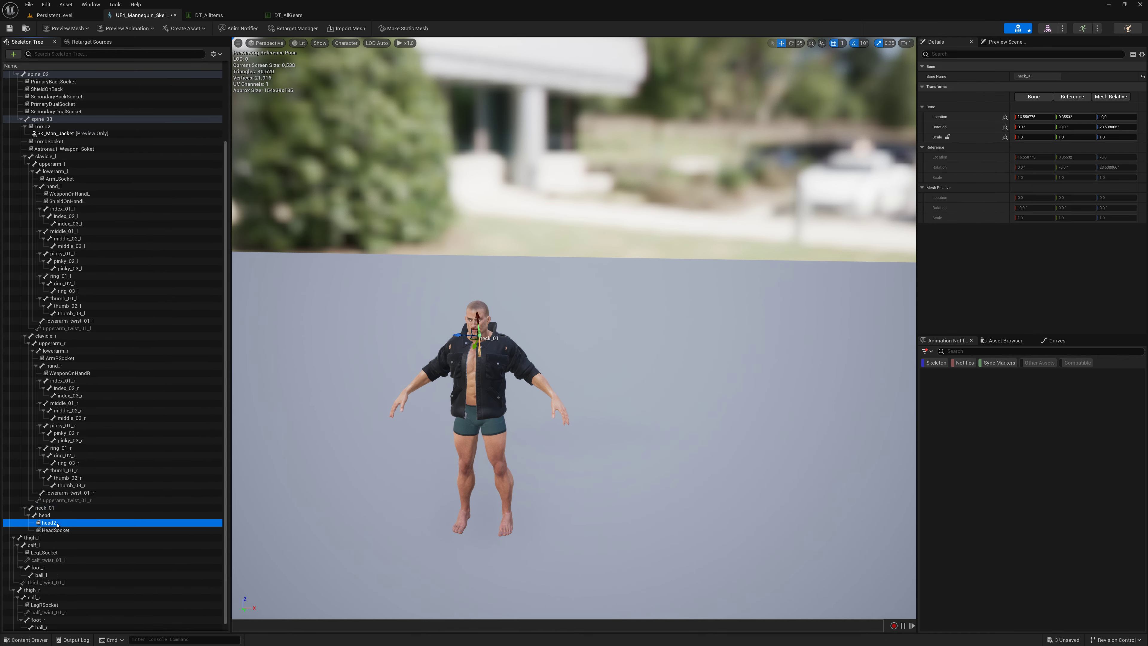
Step: Search head2's preview assets for the balaclava and copy the balaclava mesh name
right_click(57, 525)
mouse_move(108, 613)
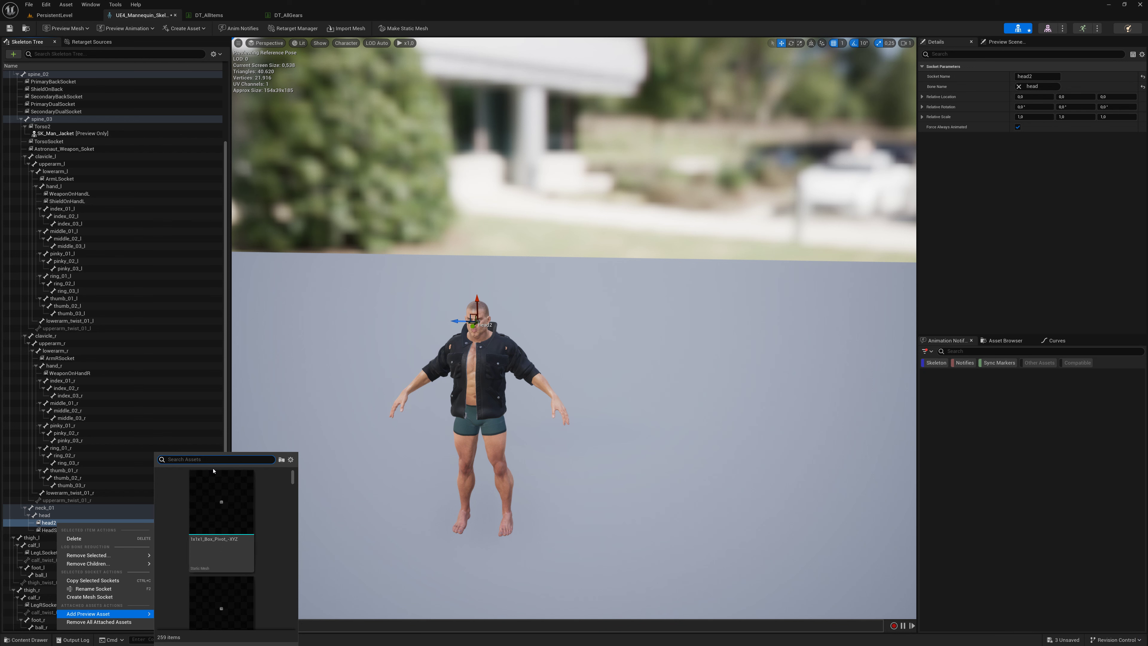
key(ctrl+v)
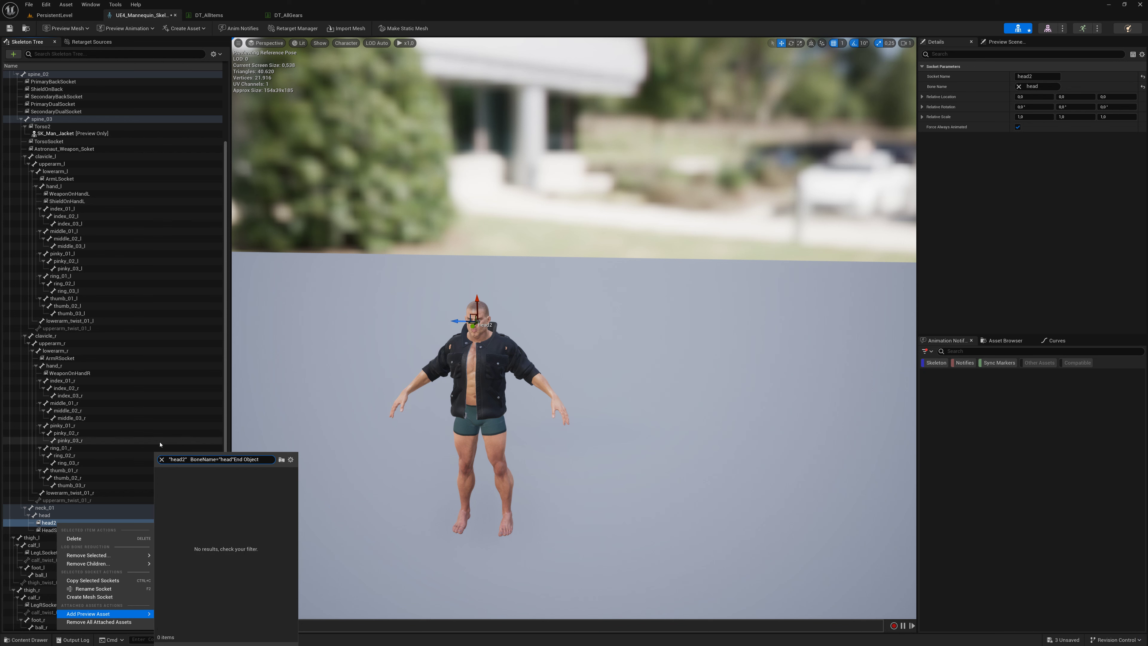
key(ctrl+a)
text(ba)
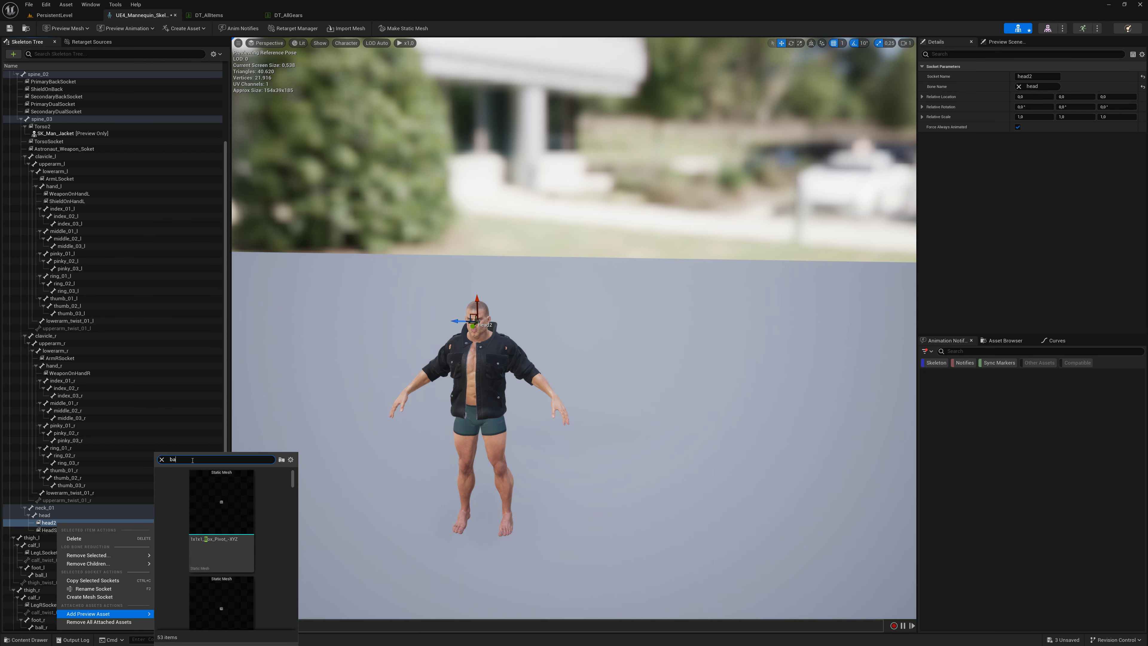
text(k)
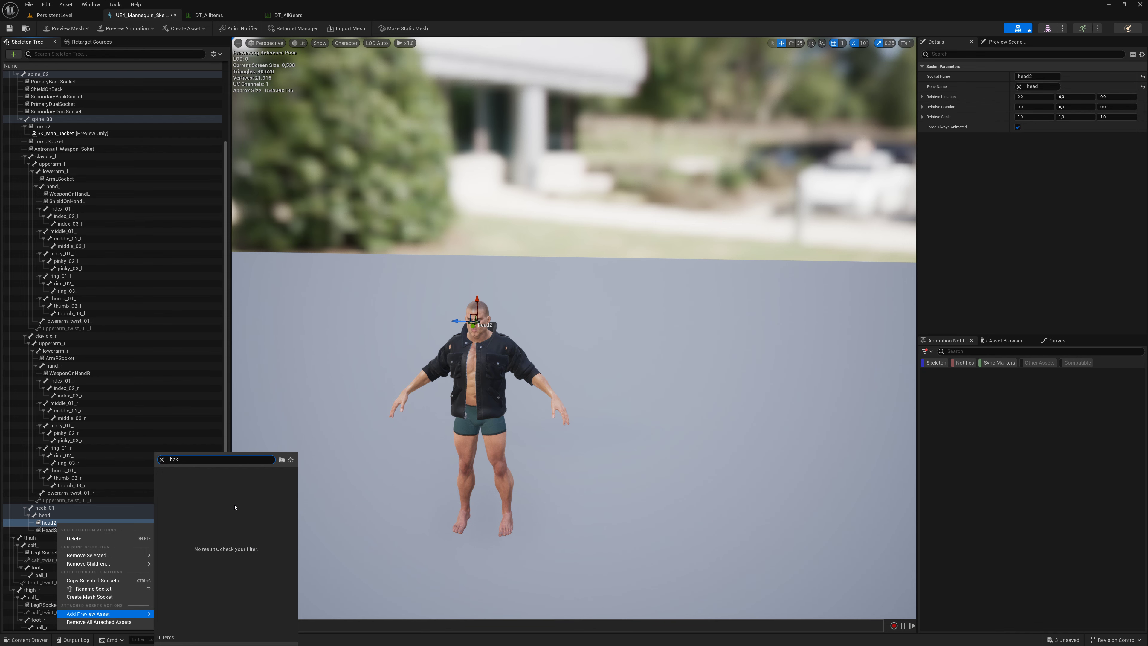
click(25, 640)
click(617, 519)
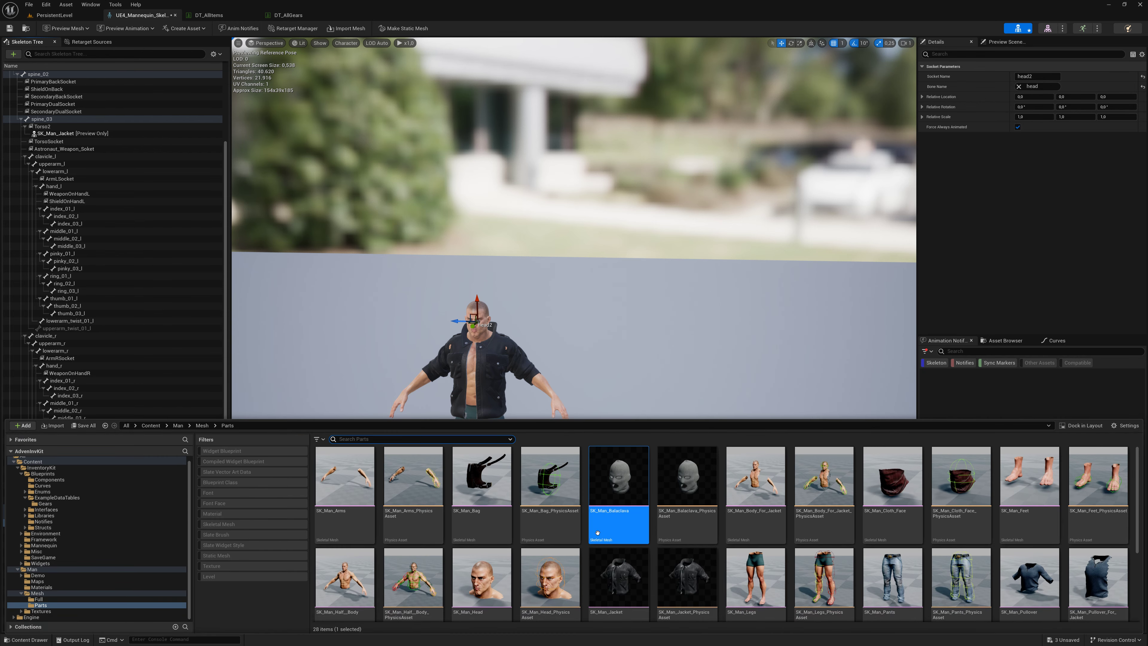
right_click(617, 518)
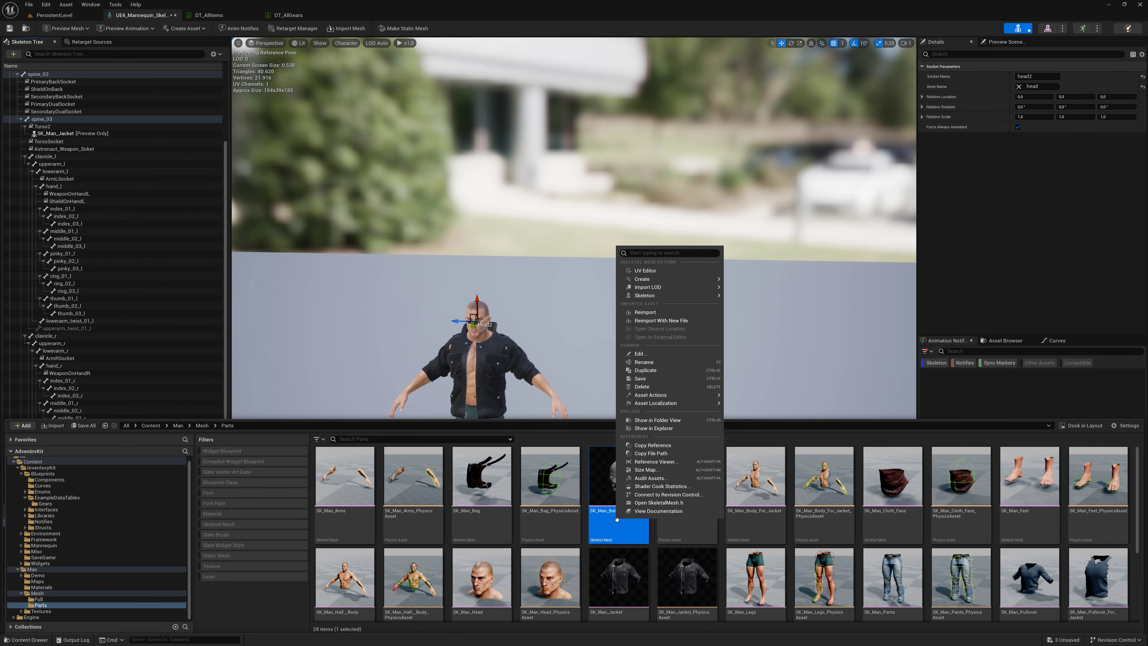
click(655, 362)
click(328, 323)
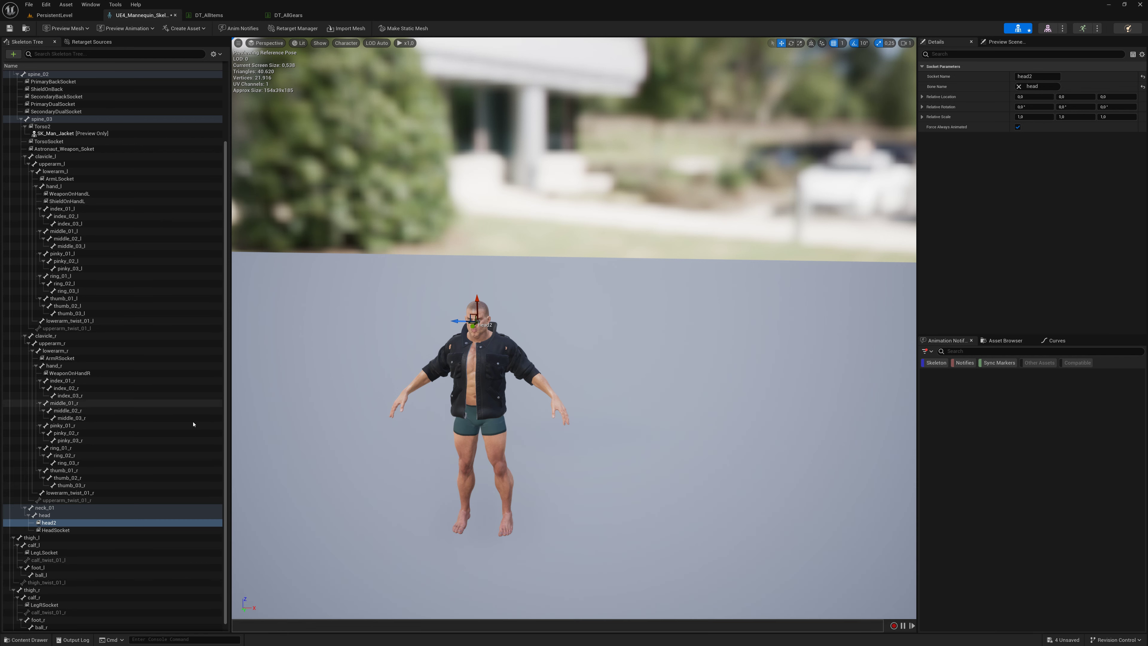
Step: Copy the balaclava physics asset's full name from the asset browser
right_click(61, 523)
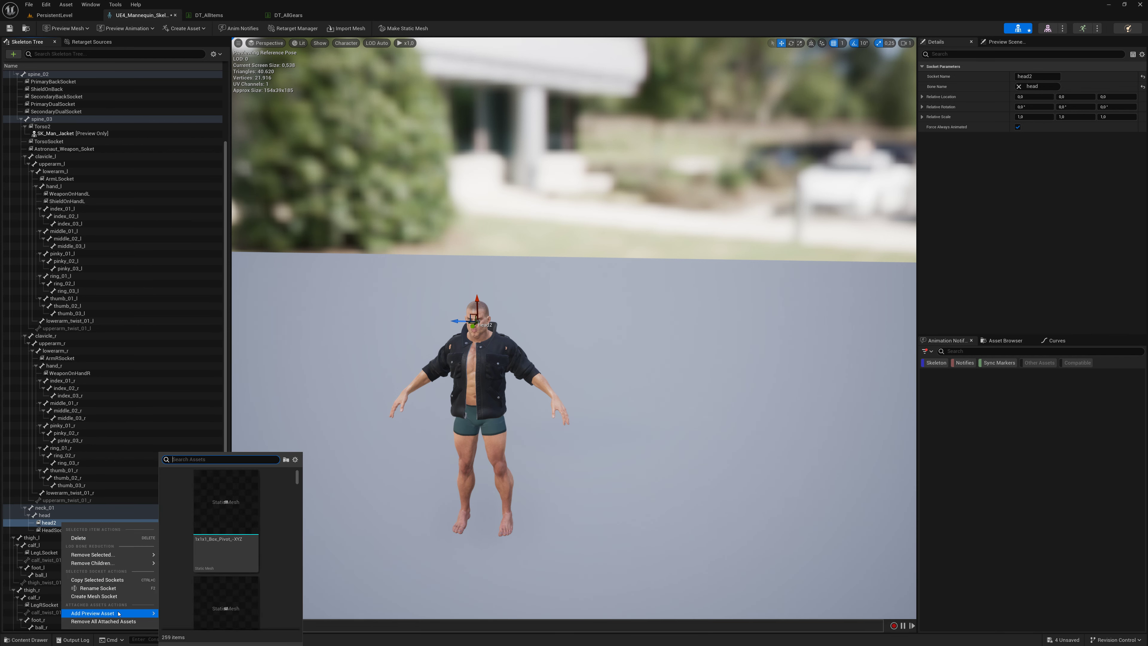
key(ctrl+v)
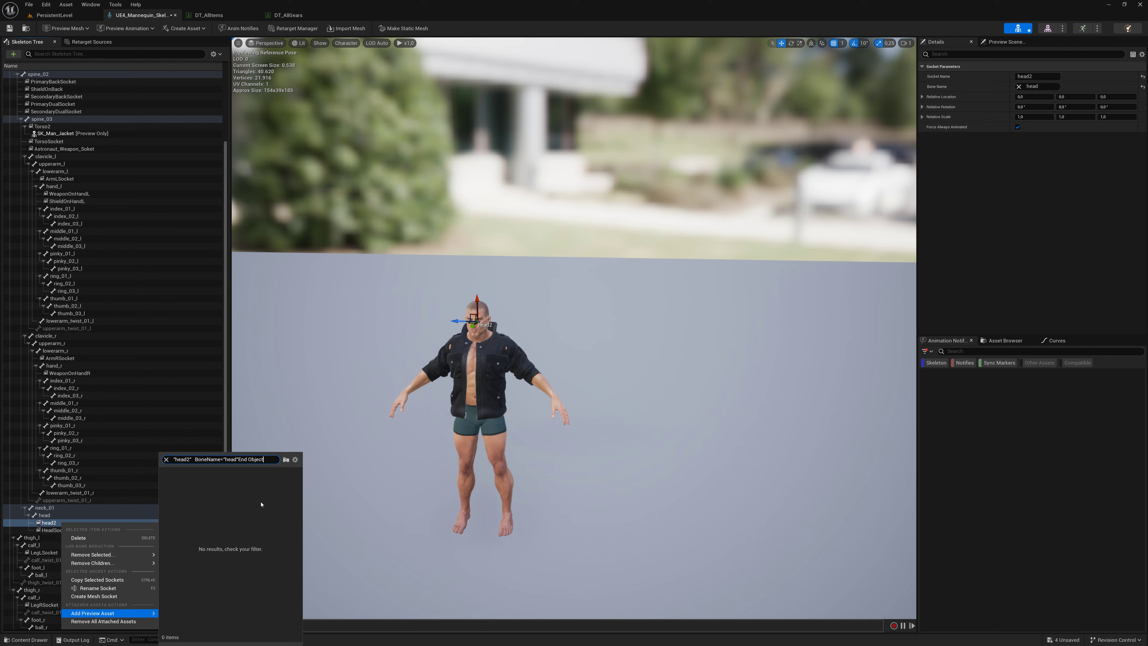
click(26, 640)
right_click(674, 486)
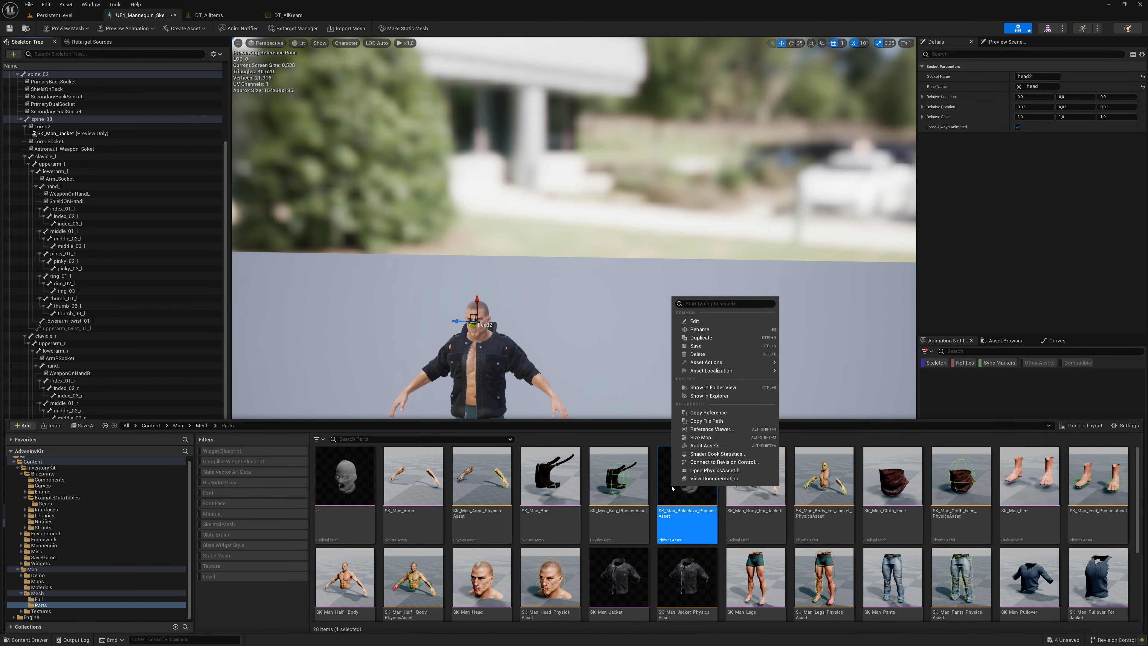
click(699, 330)
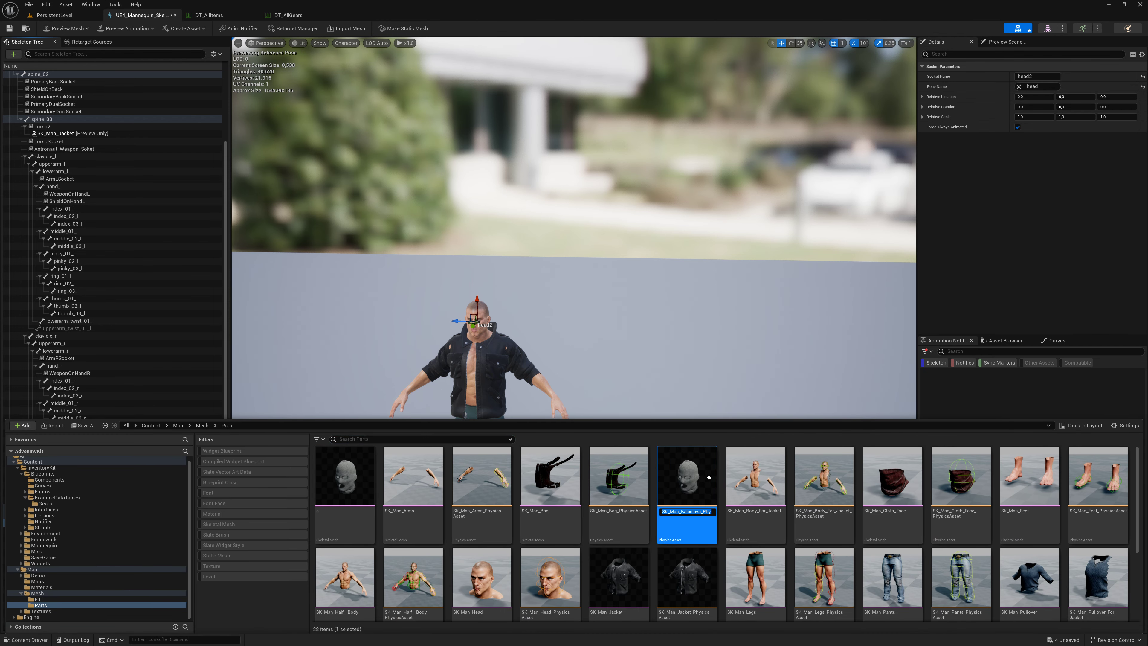
right_click(686, 514)
click(719, 546)
click(405, 337)
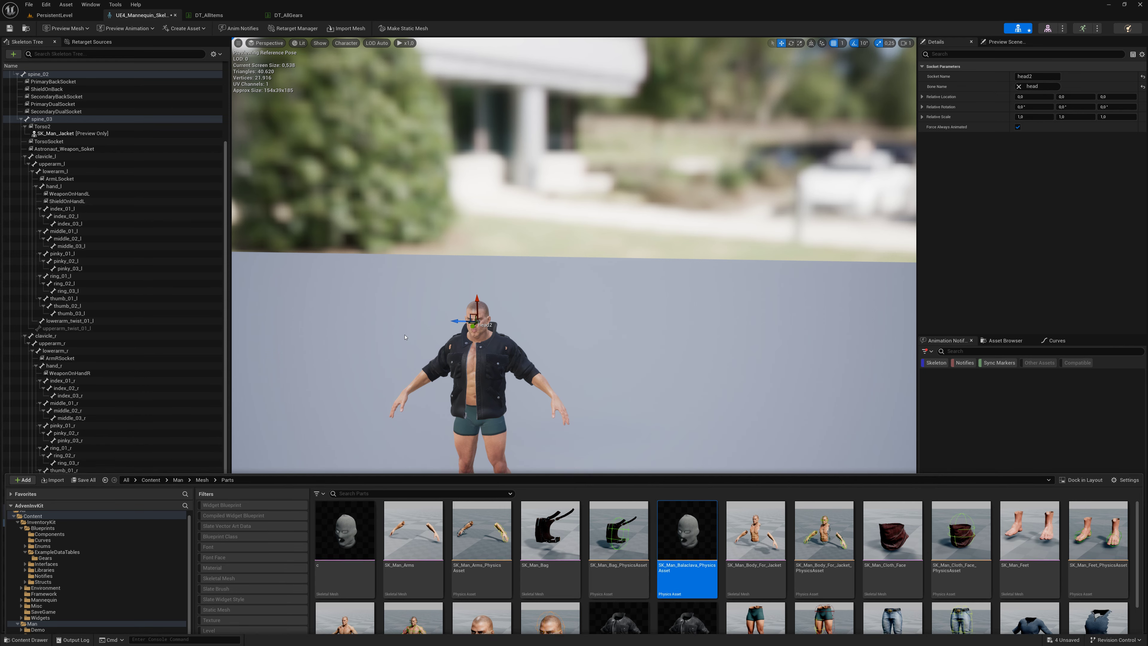
Step: Search head2's preview assets by that name, including other developers' assets, then view Man/Mesh/Parts
right_click(65, 522)
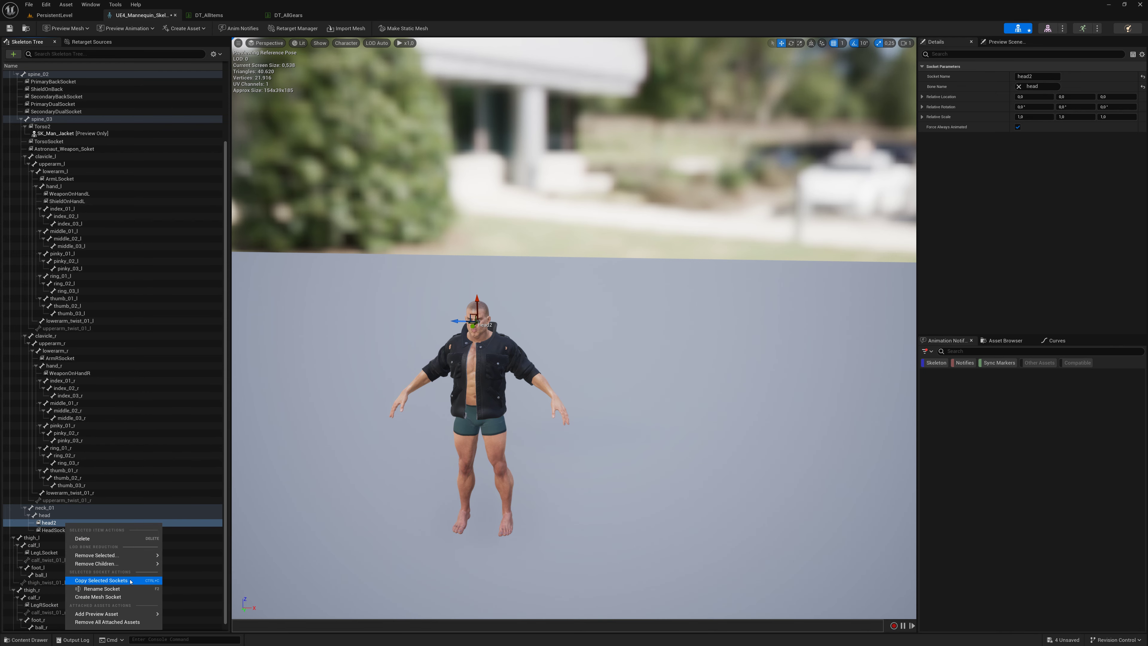
mouse_move(130, 613)
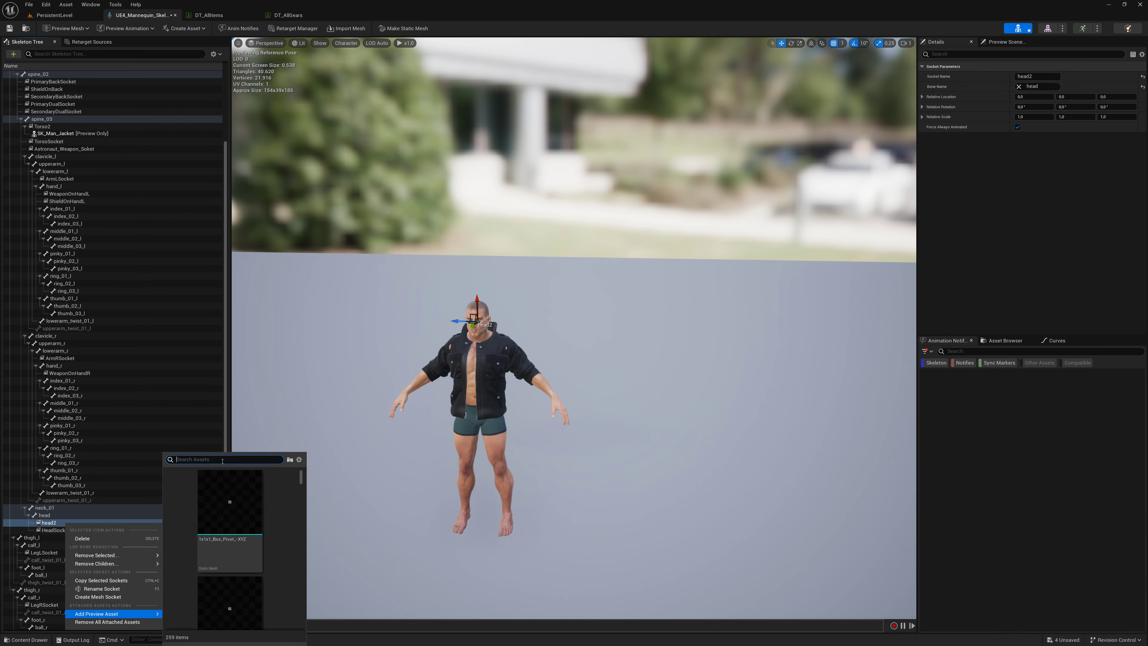
key(ctrl+v)
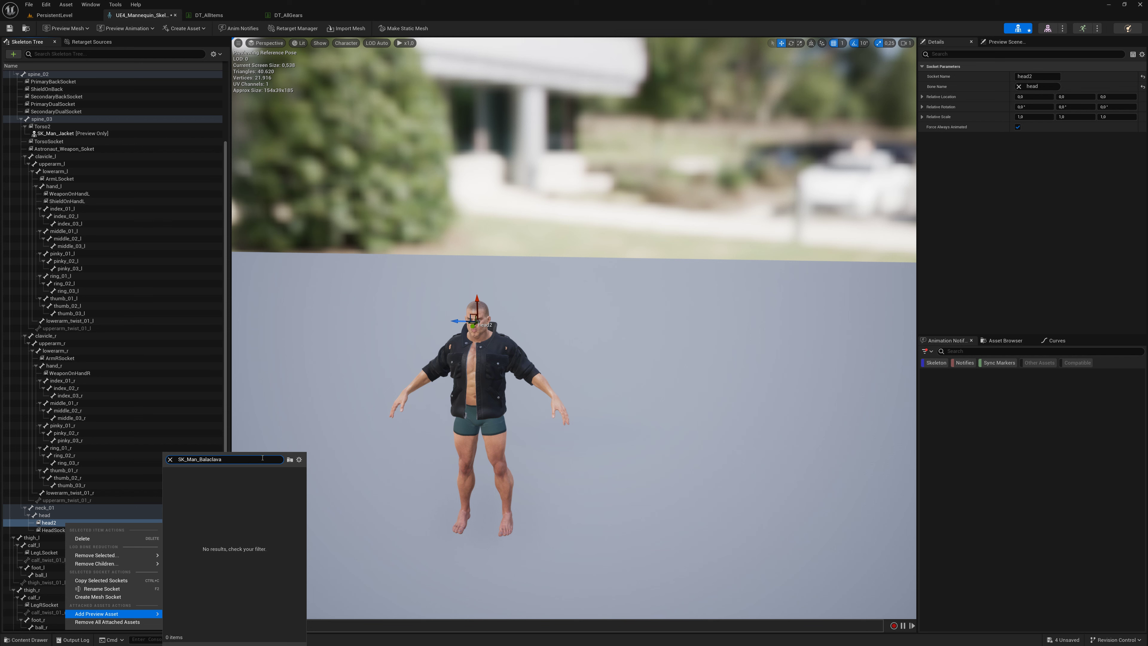
drag(195, 459, 163, 459)
click(171, 459)
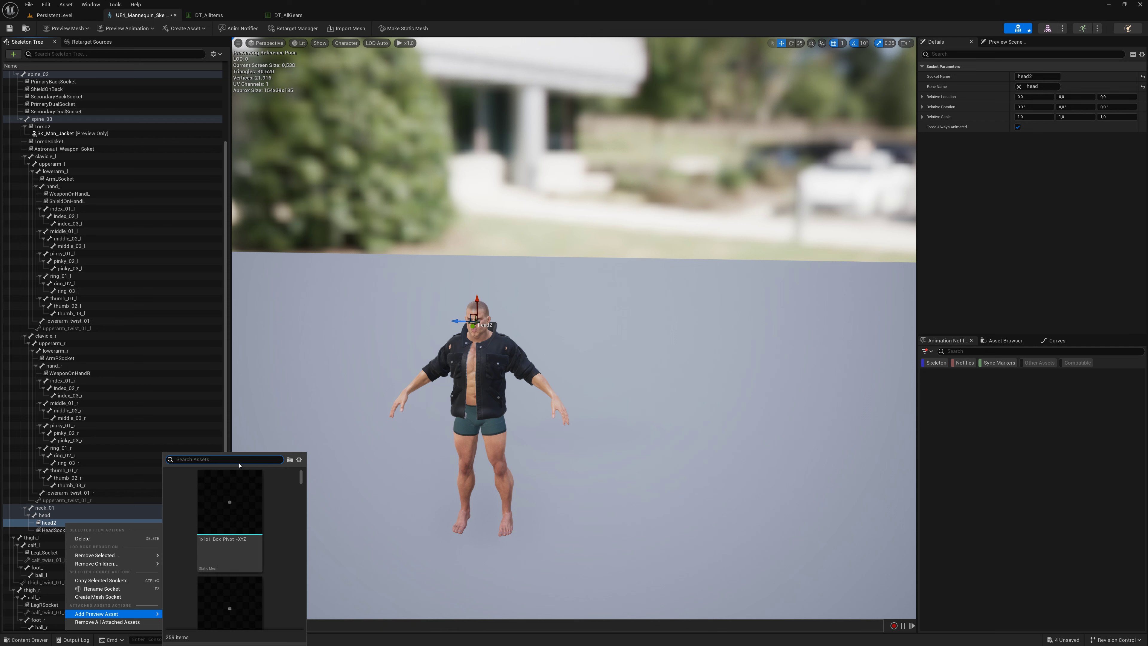
click(291, 460)
key(ctrl+v)
click(26, 639)
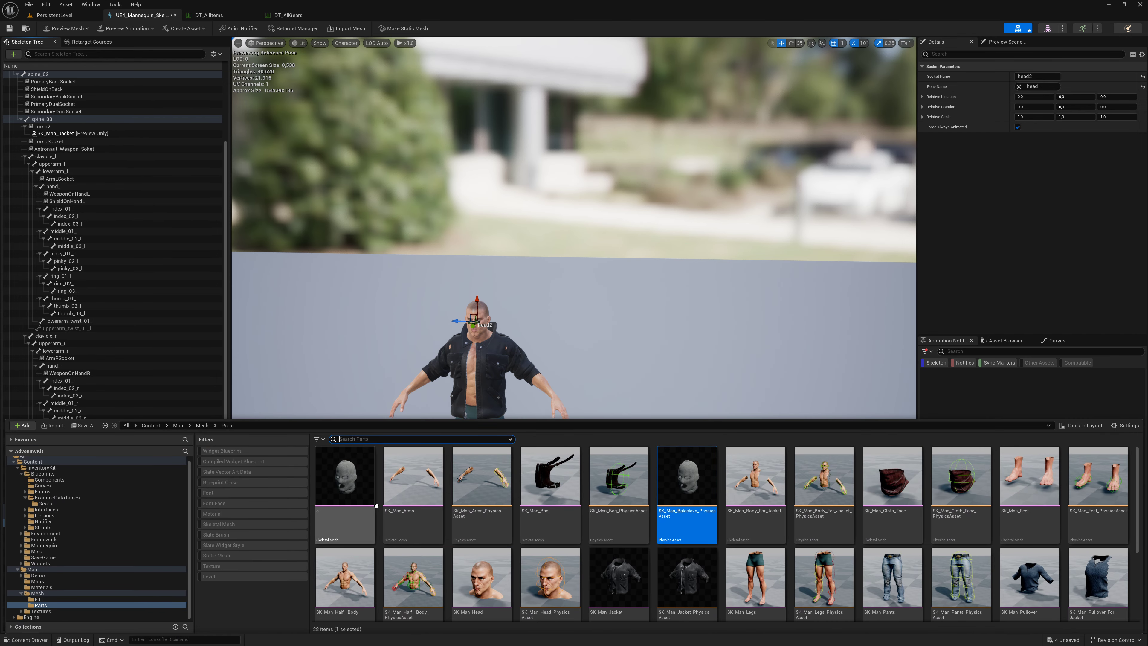
Step: Rename the 'c' skeletal mesh to SK_Man_Balaclava2 and bring up the head2 socket's menu
click(347, 522)
right_click(347, 522)
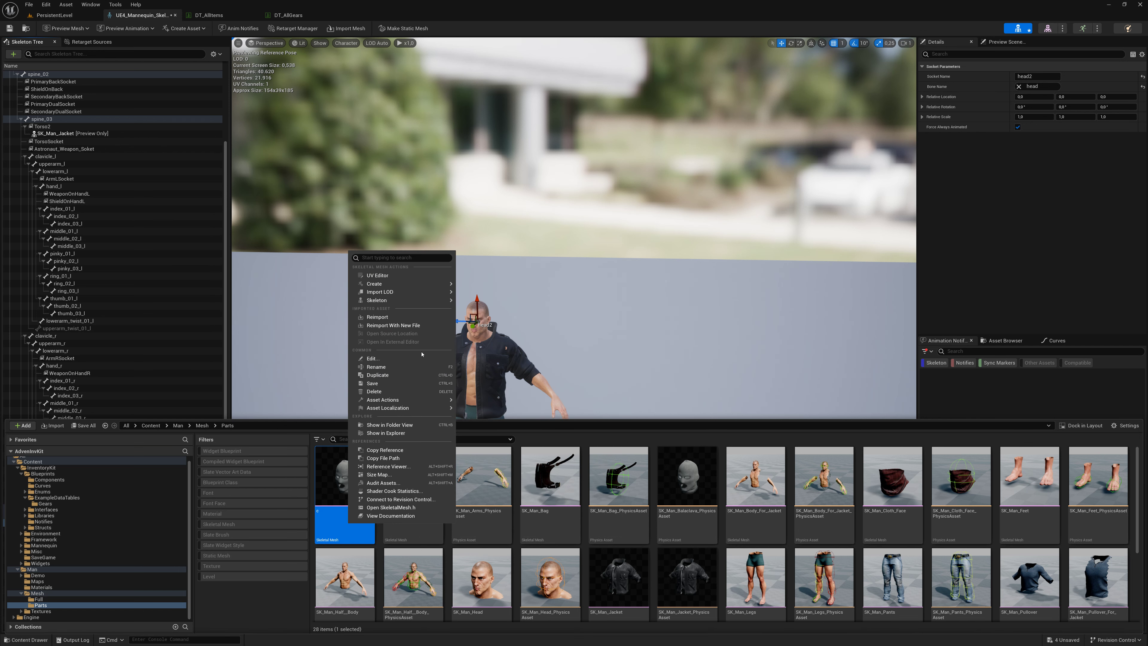
mouse_move(371, 401)
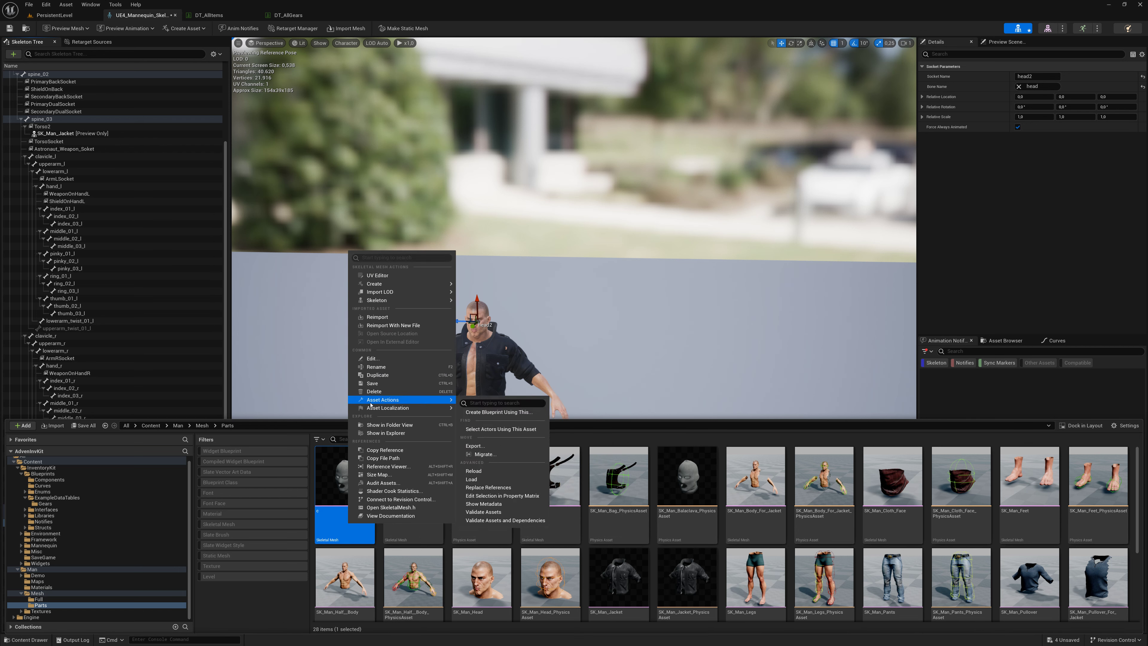
click(378, 371)
key(ctrl+v)
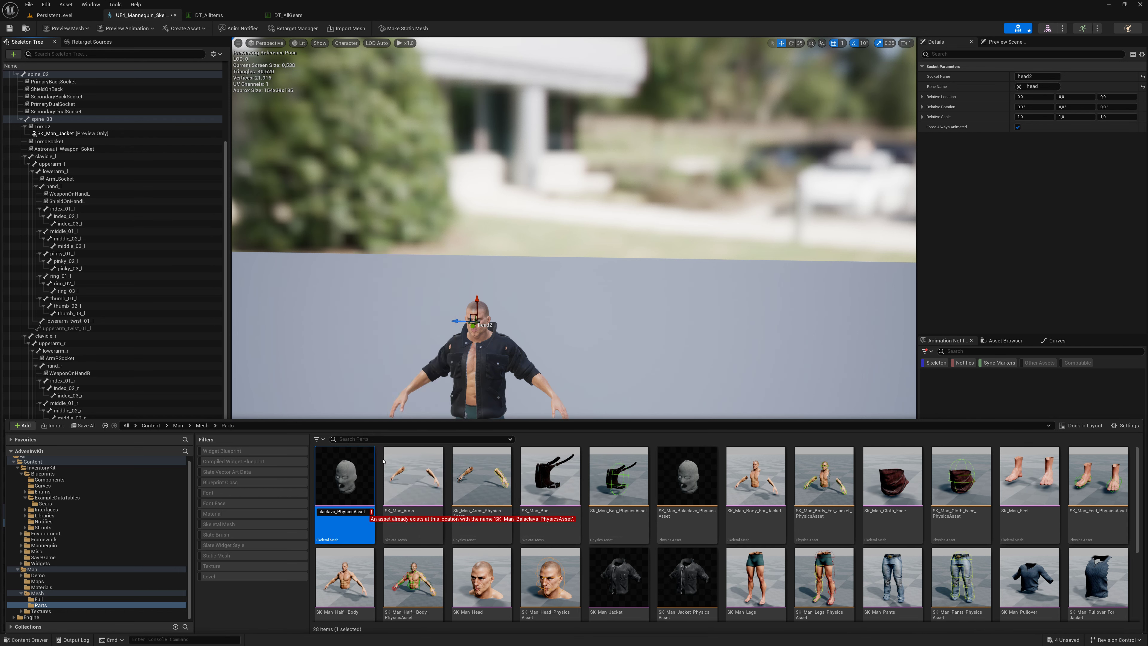
key(BackSpace)
key(BackSpace)
key(BackSpace)
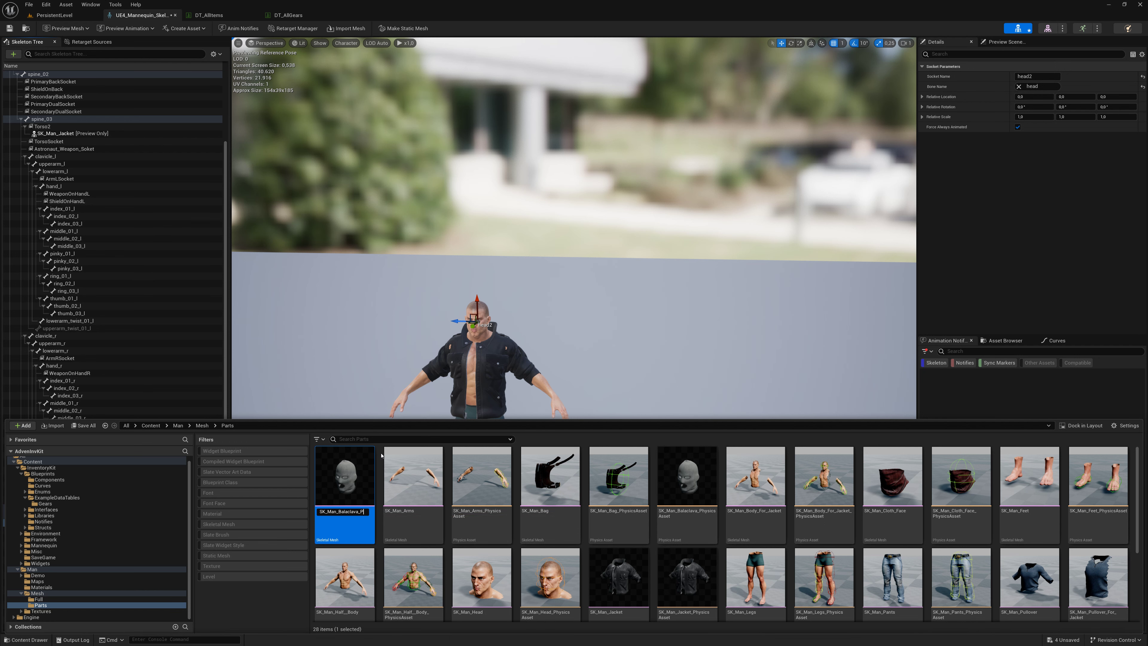
key(BackSpace)
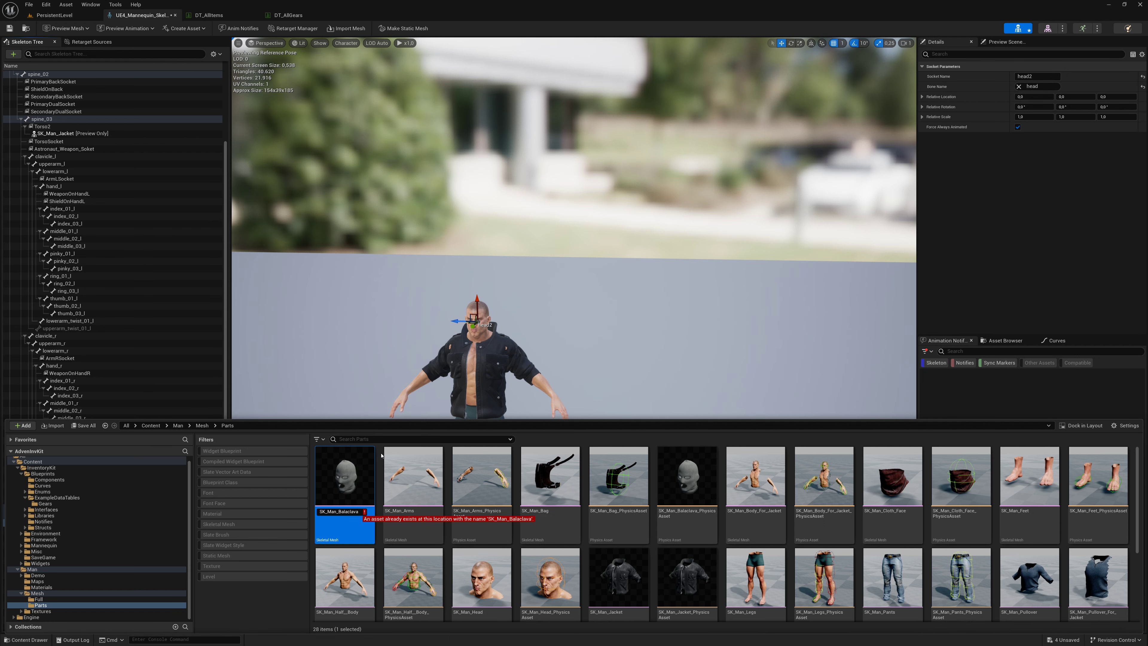
text(2)
key(Return)
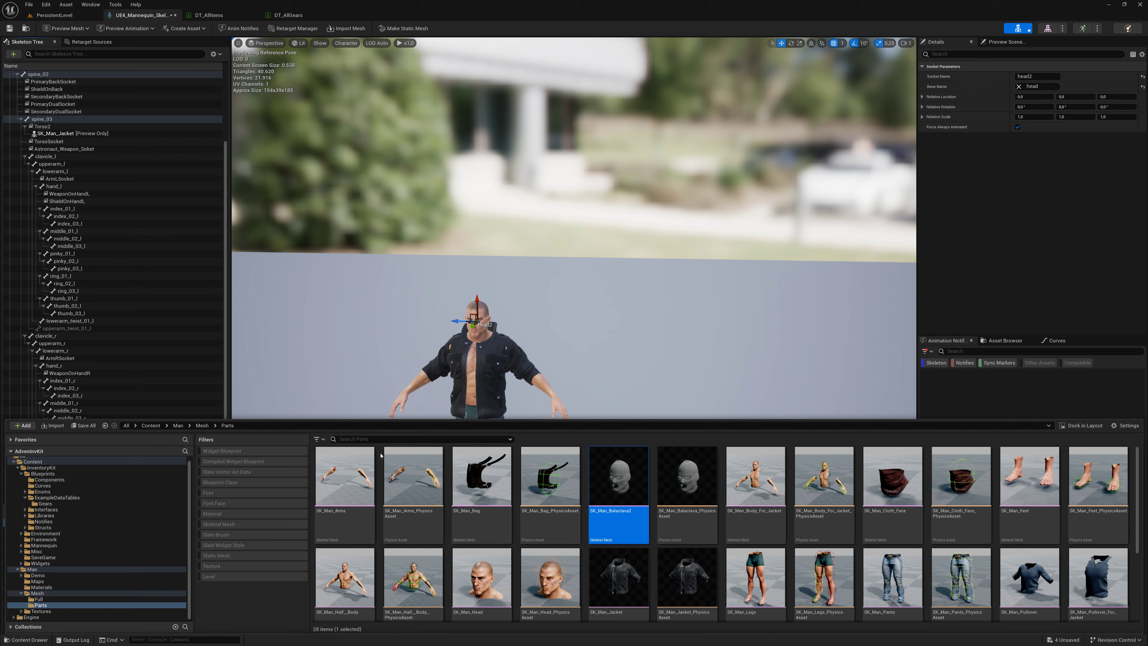
click(230, 254)
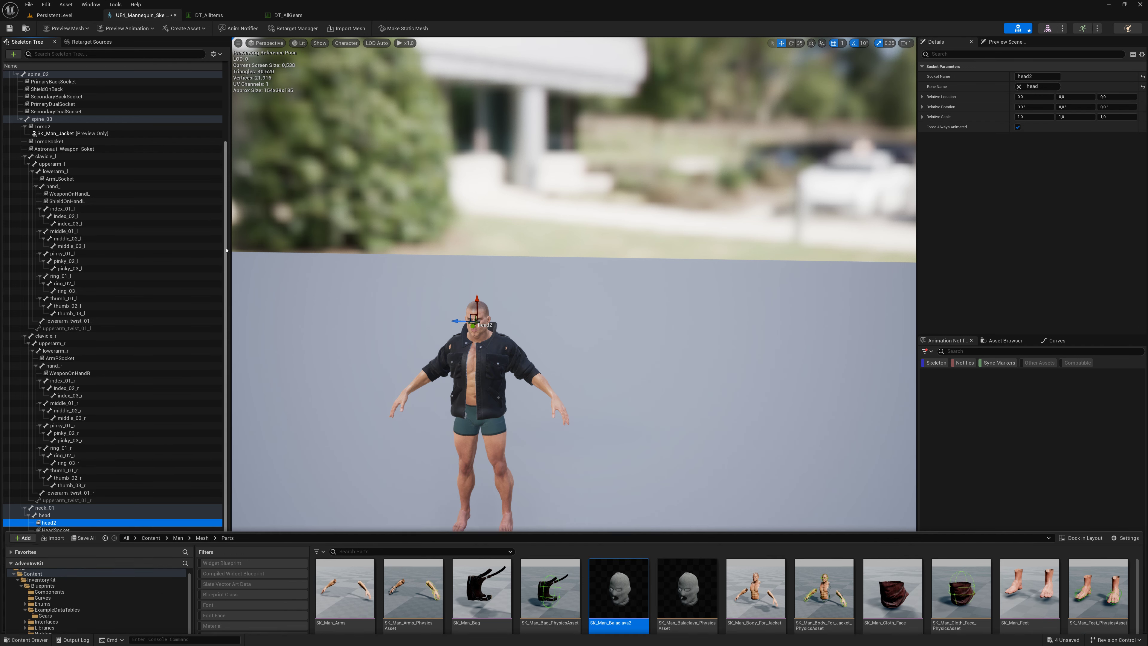
right_click(73, 523)
text(SK_Man_Balaclava)
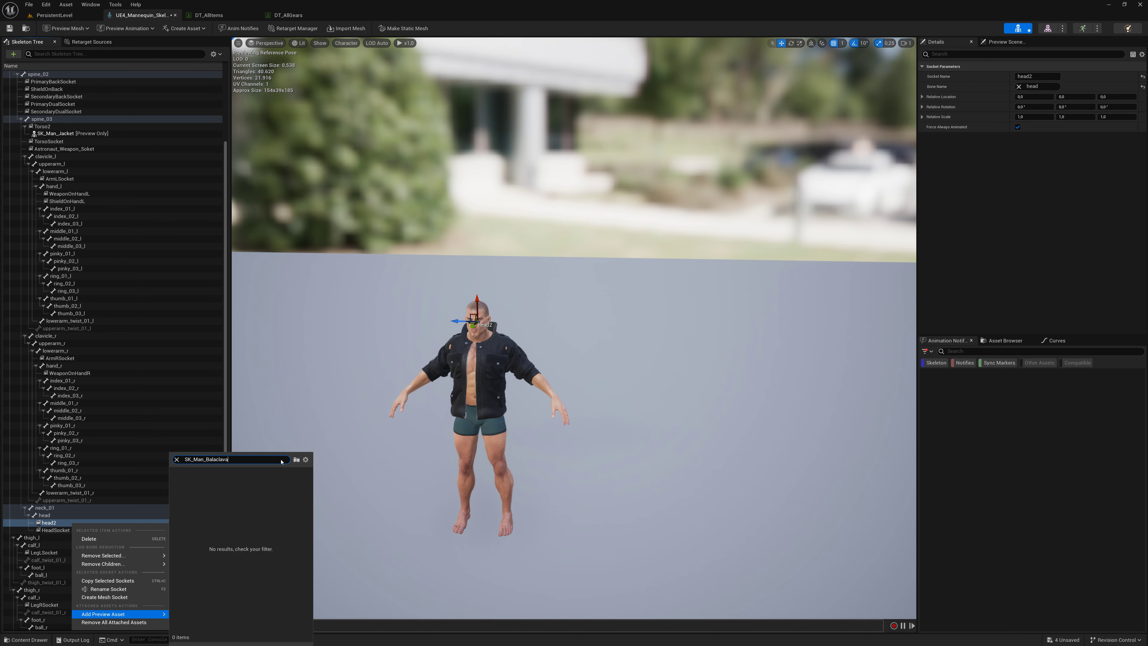
Step: Preview SK_Man_Balaclava2 on head2, rotate the socket -90° and move it onto the head
click(194, 549)
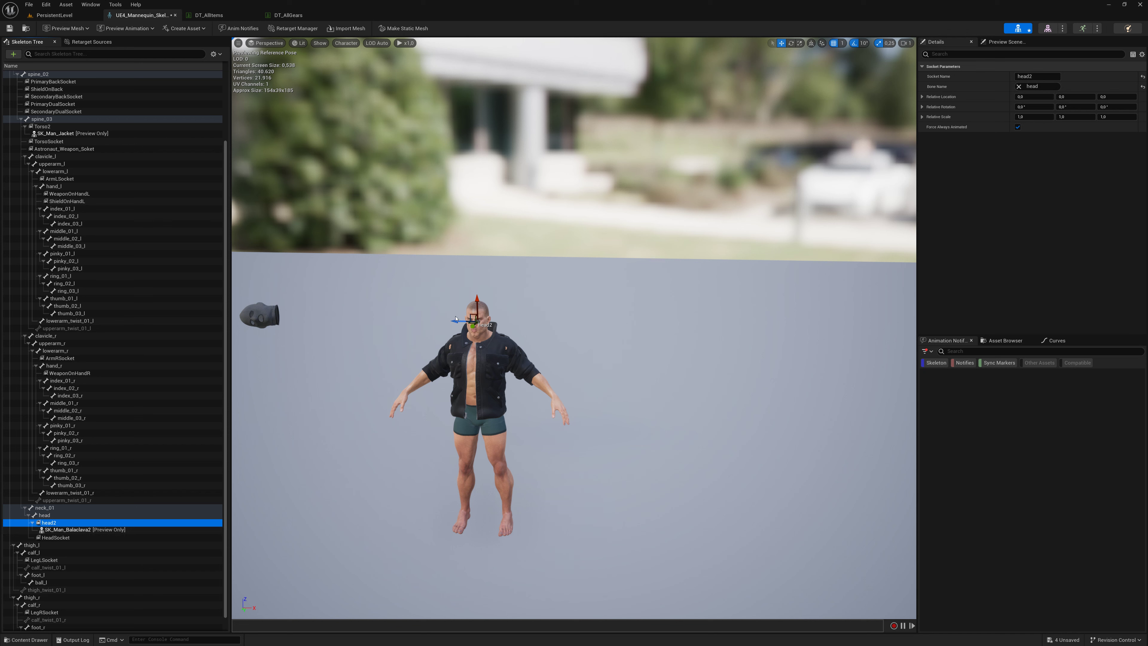
click(791, 43)
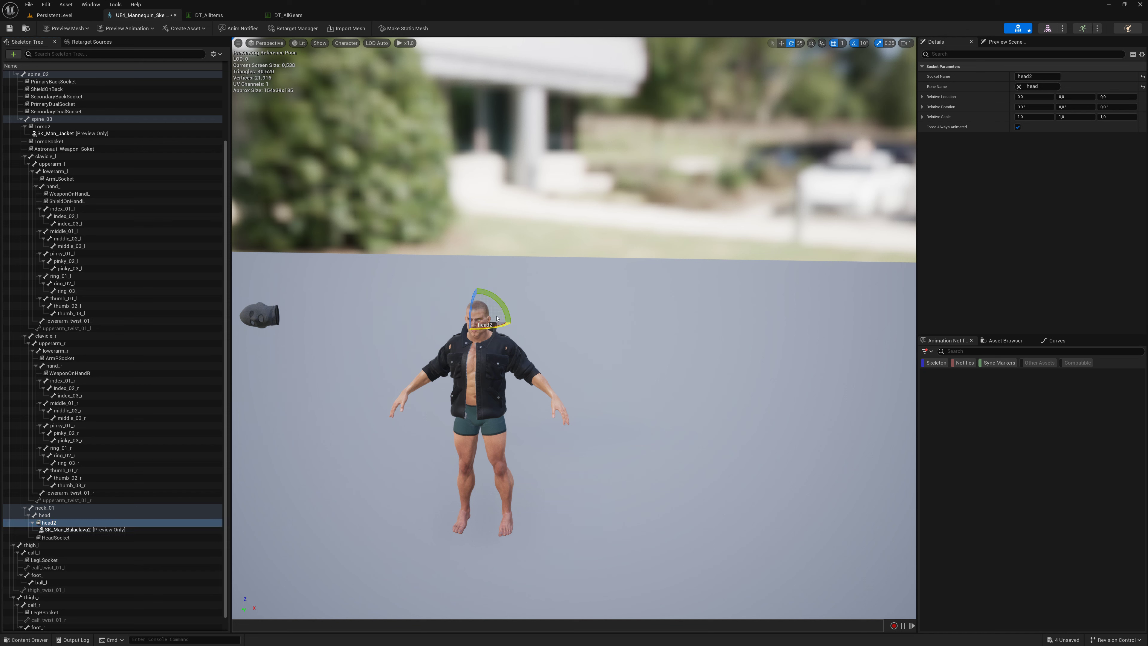
drag(496, 318, 510, 322)
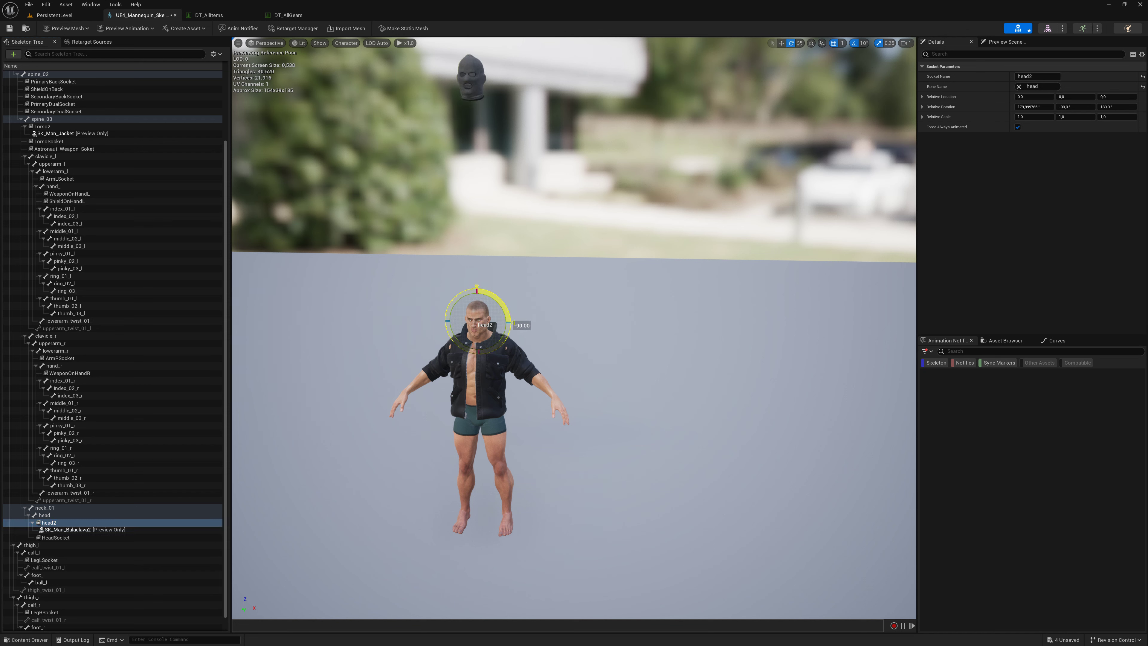
click(781, 43)
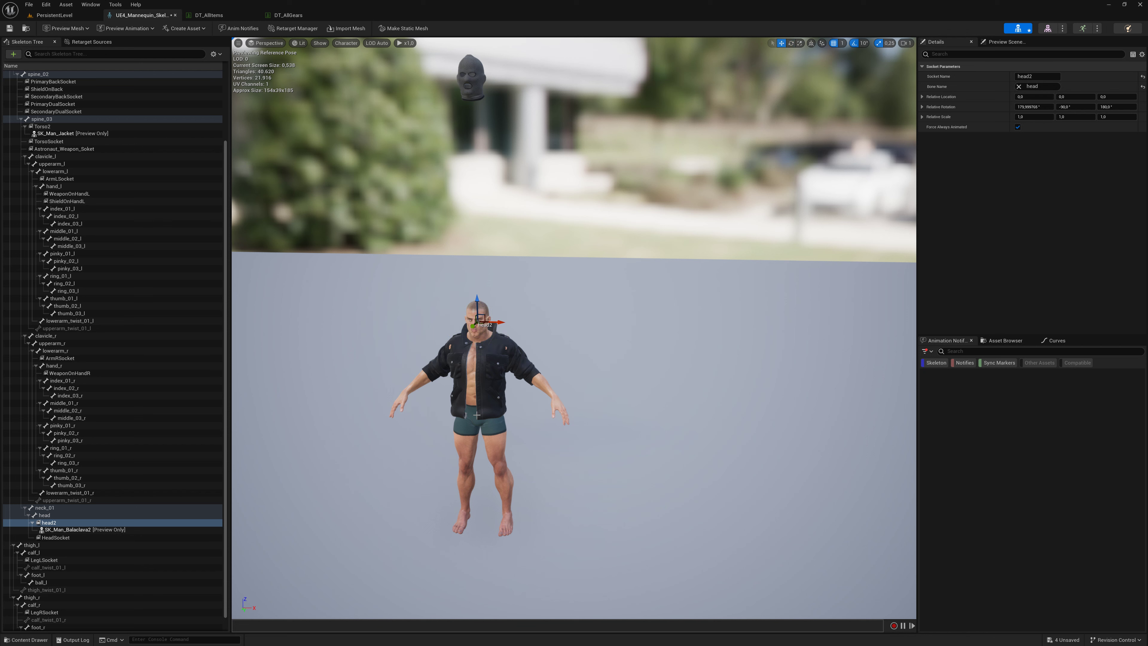
drag(476, 297, 459, 508)
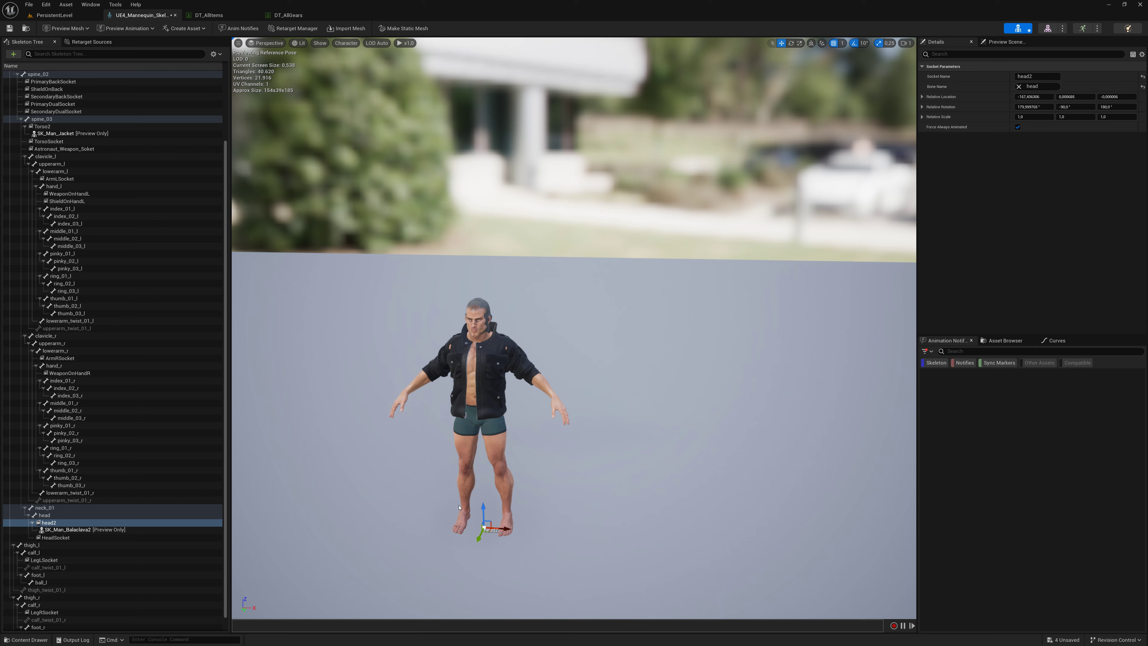
drag(478, 539, 478, 541)
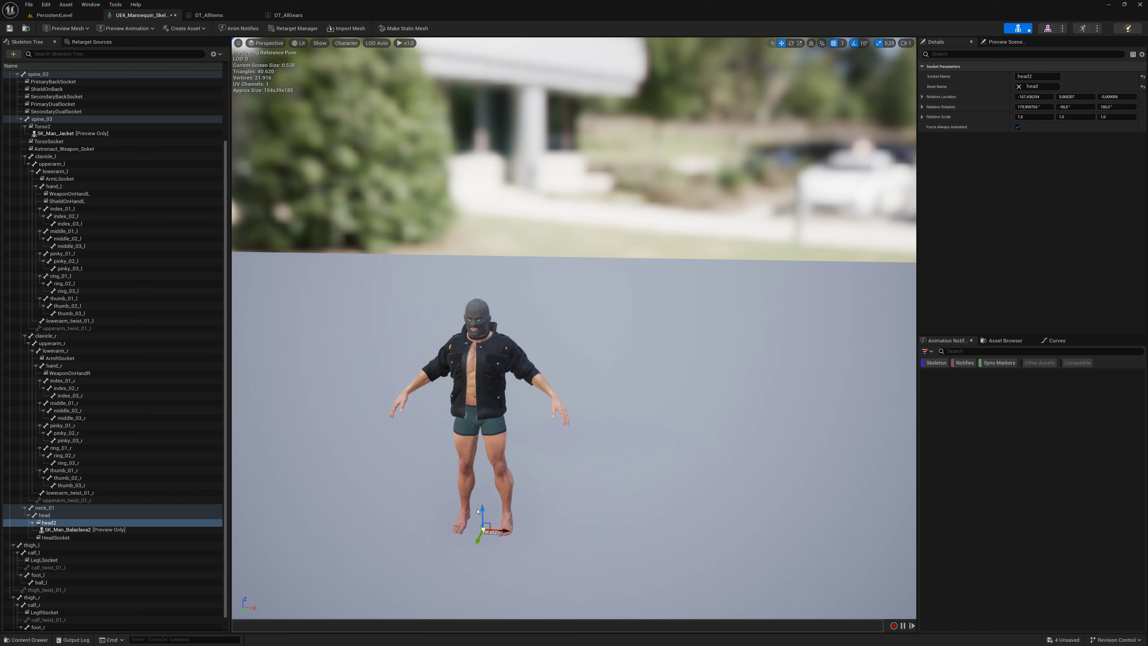
drag(482, 509, 481, 510)
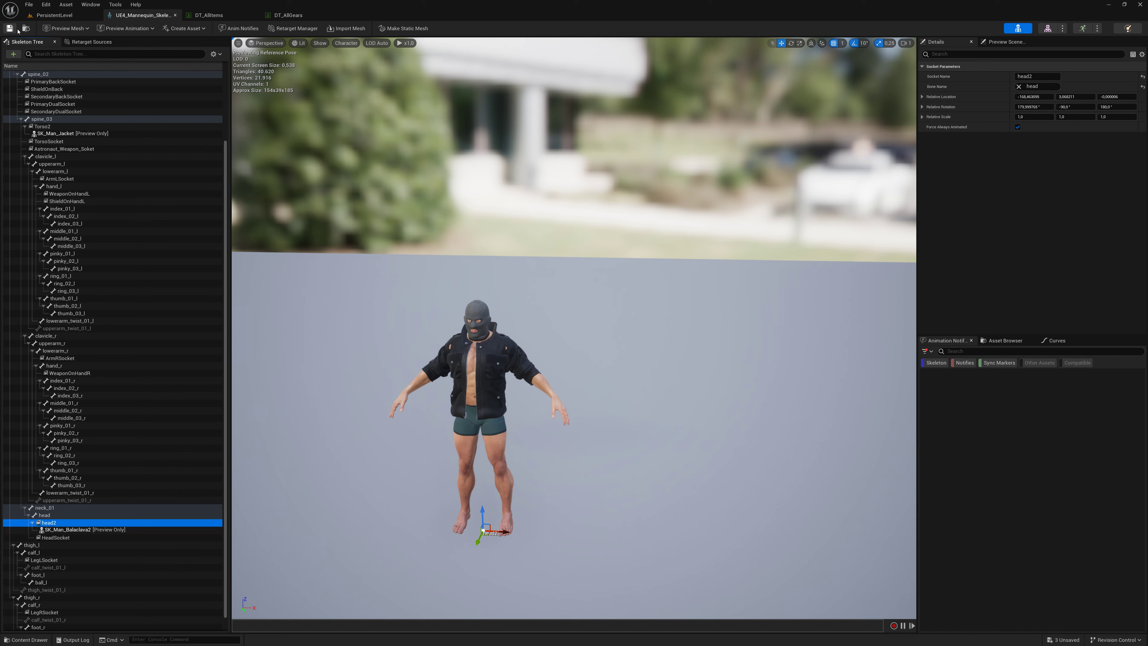
click(228, 16)
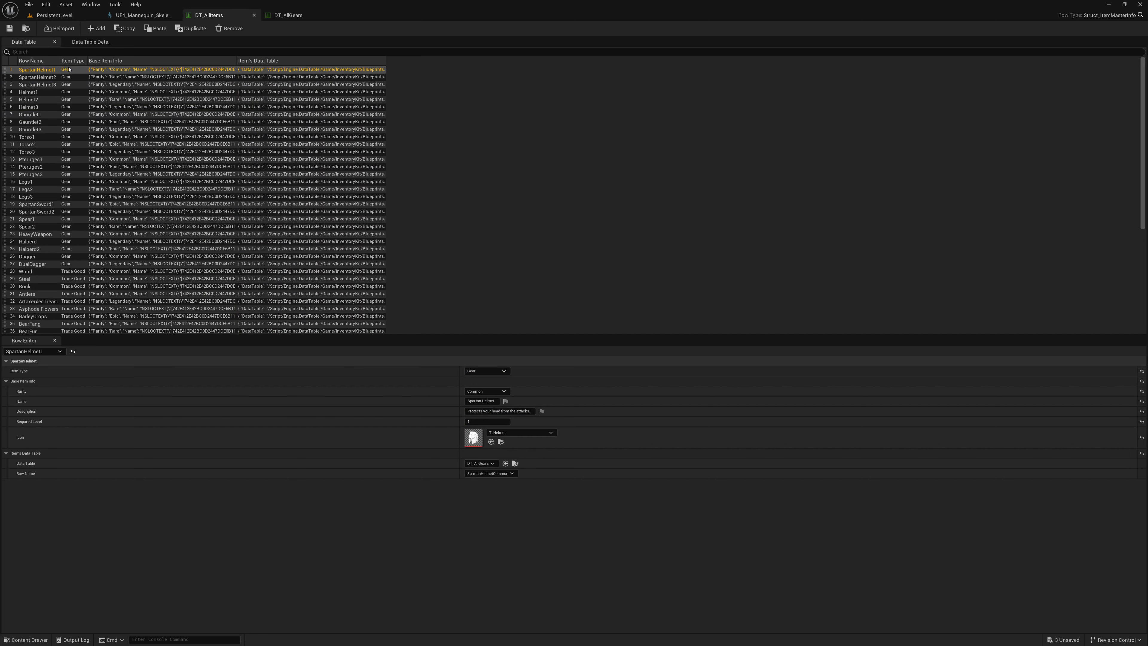
Step: Change SpartanHelmetCommon's primary socket from HeadSocket to head2 in DT_AllGears and save
click(290, 15)
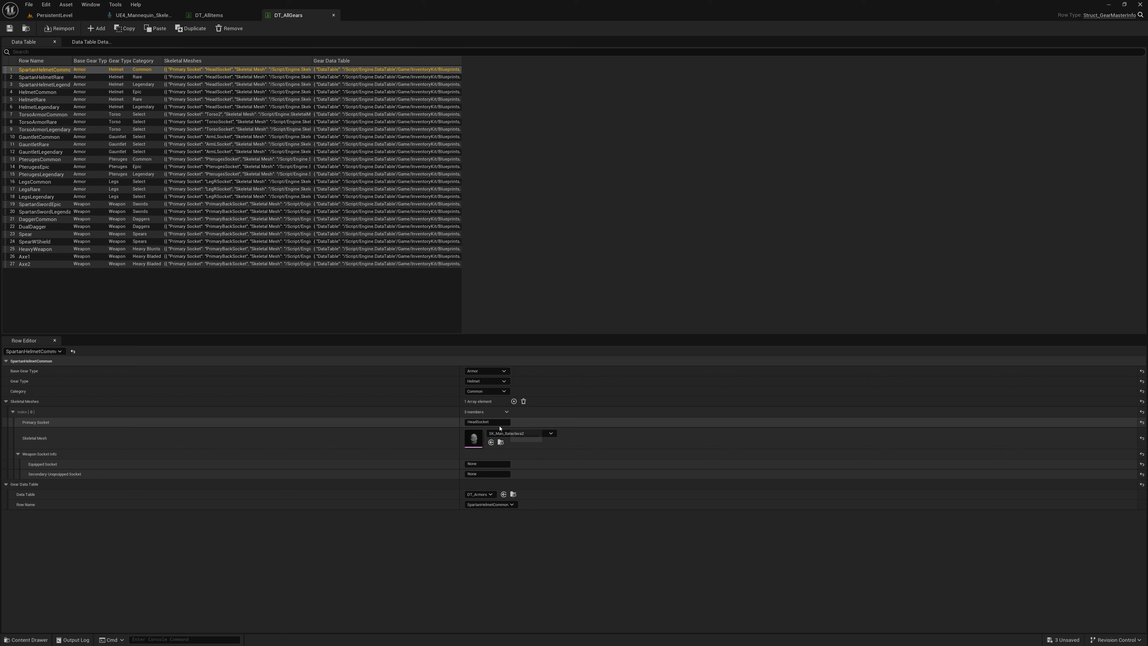
click(485, 422)
drag(479, 421, 500, 421)
click(144, 15)
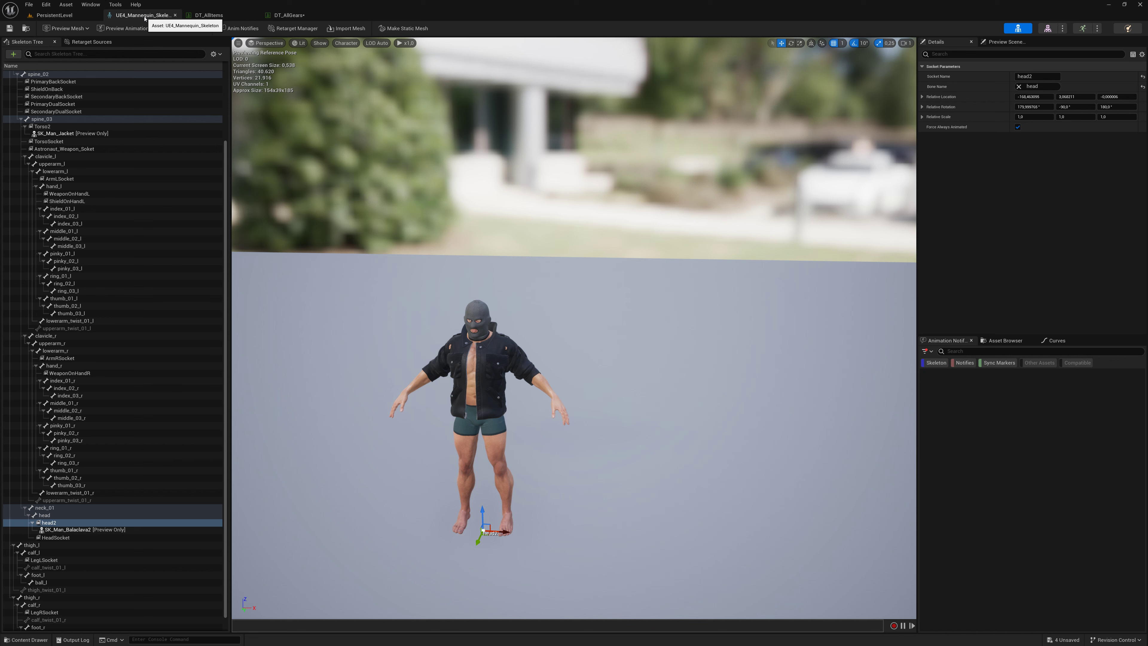
click(286, 15)
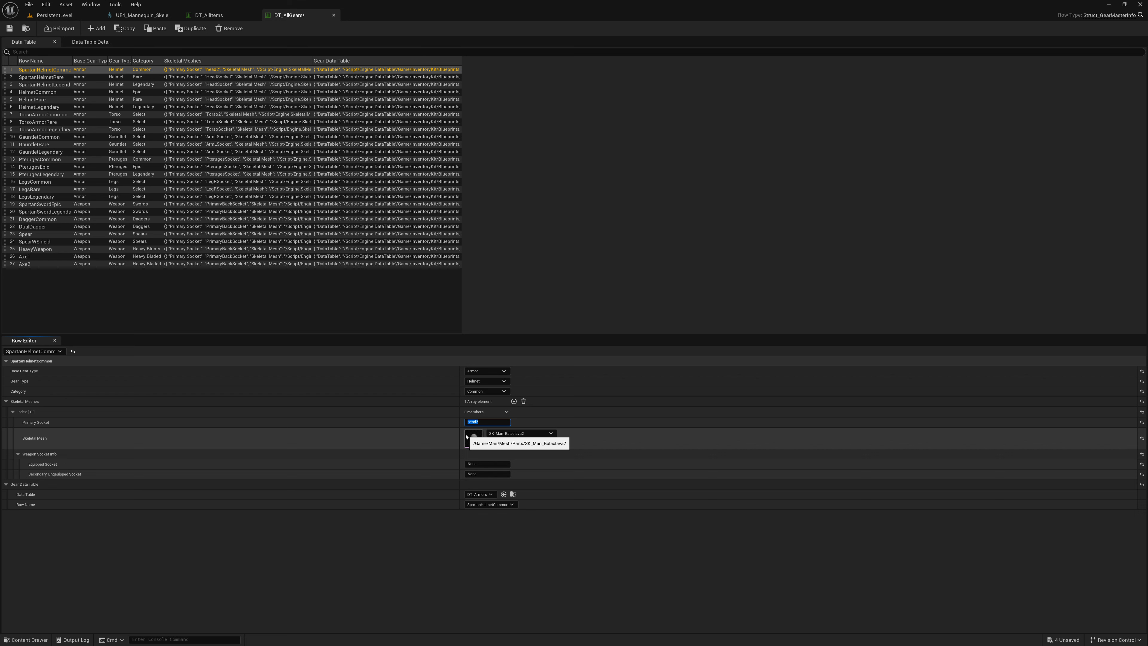
click(8, 29)
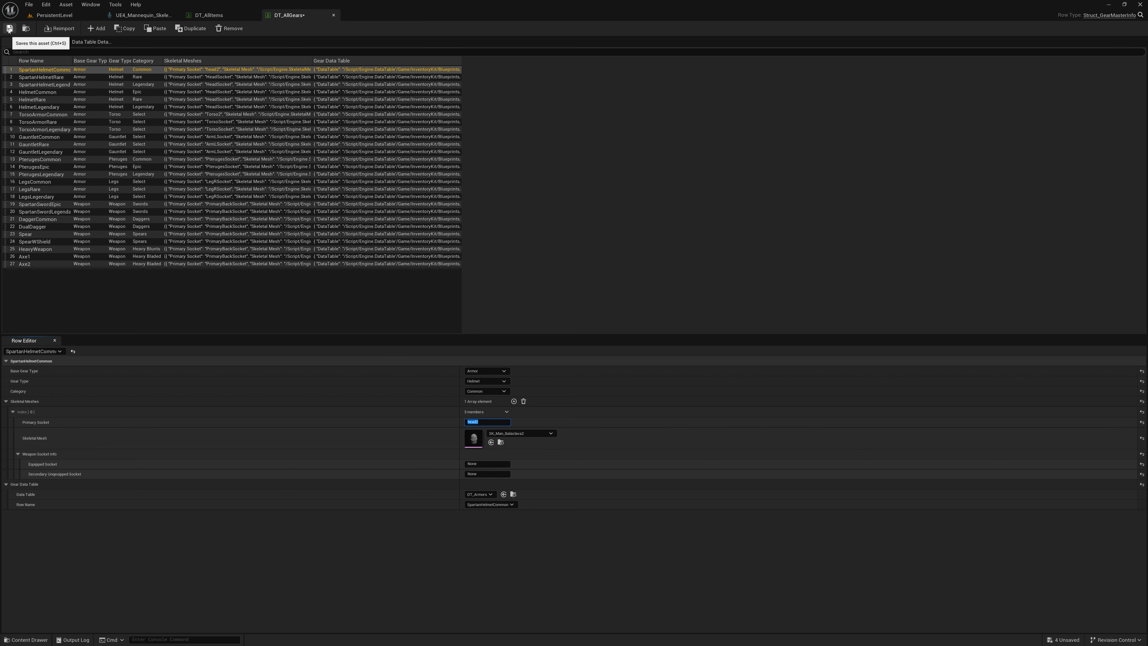
click(140, 15)
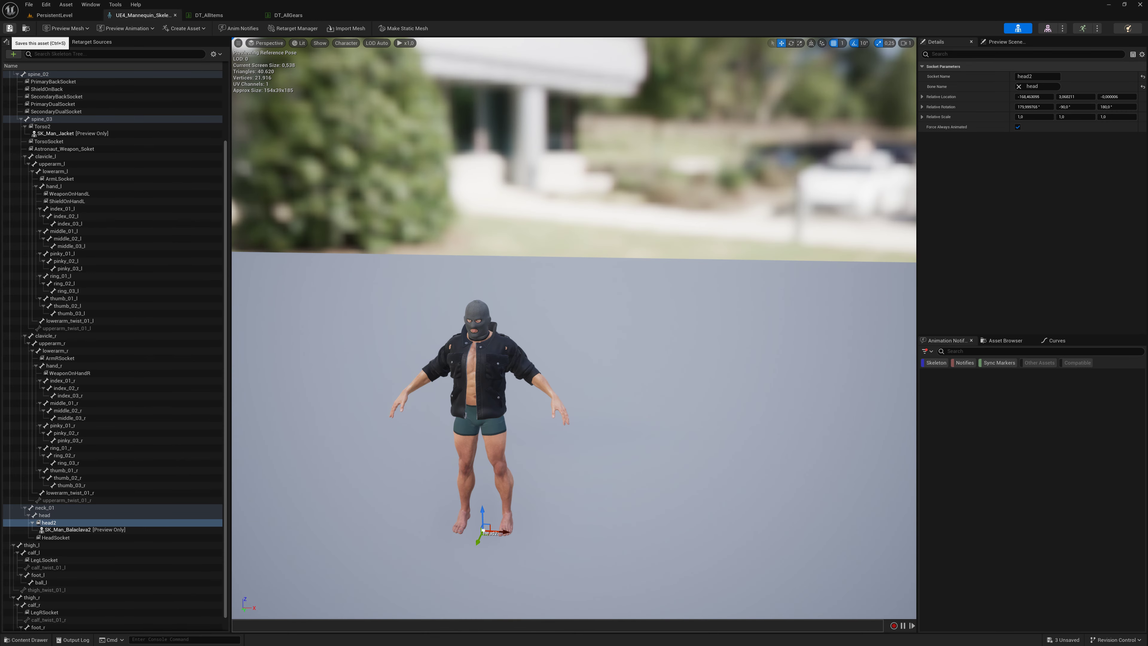
Step: Play the level, equip the common Spartan helmet to show the balaclava, then close the inventory
click(54, 15)
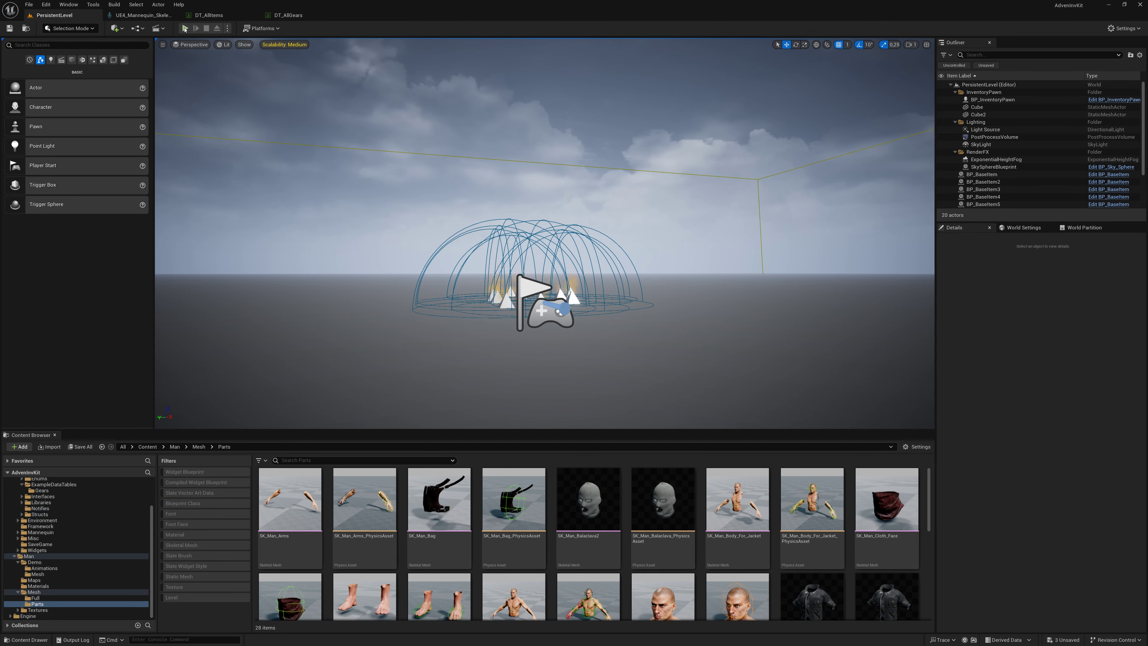
click(185, 28)
click(335, 195)
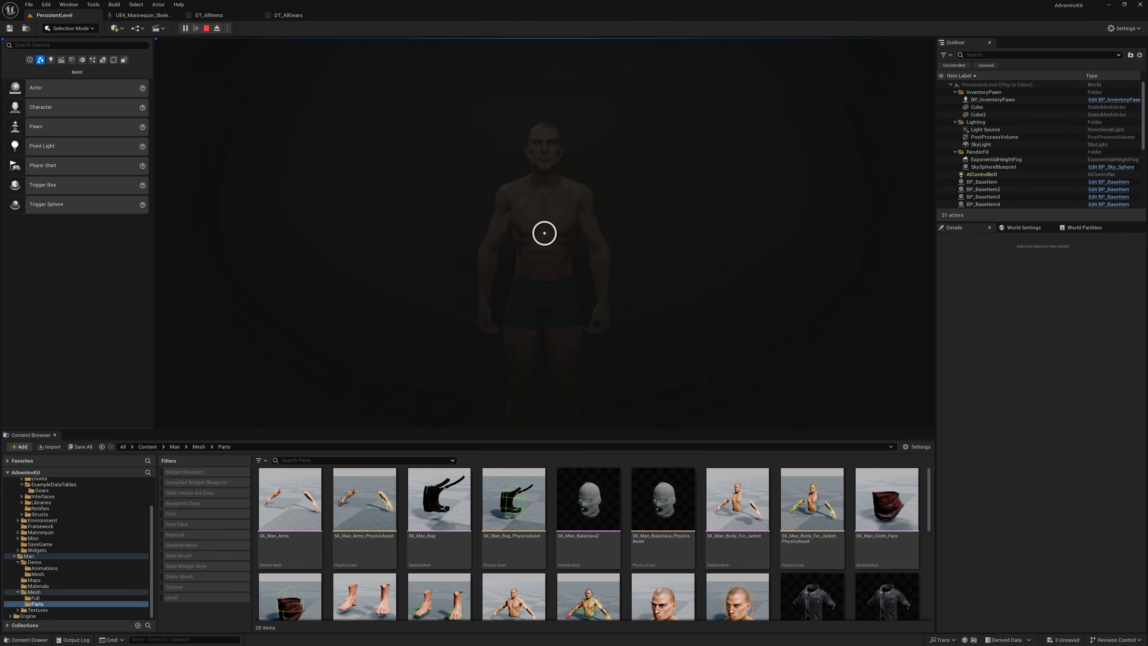
click(723, 151)
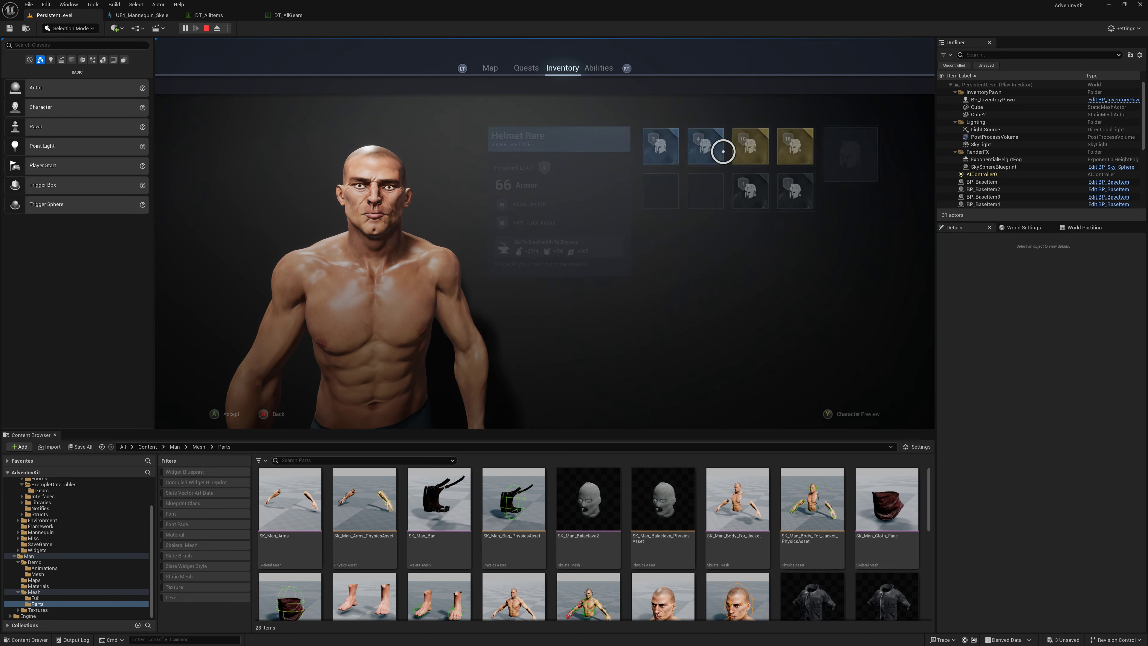
click(750, 187)
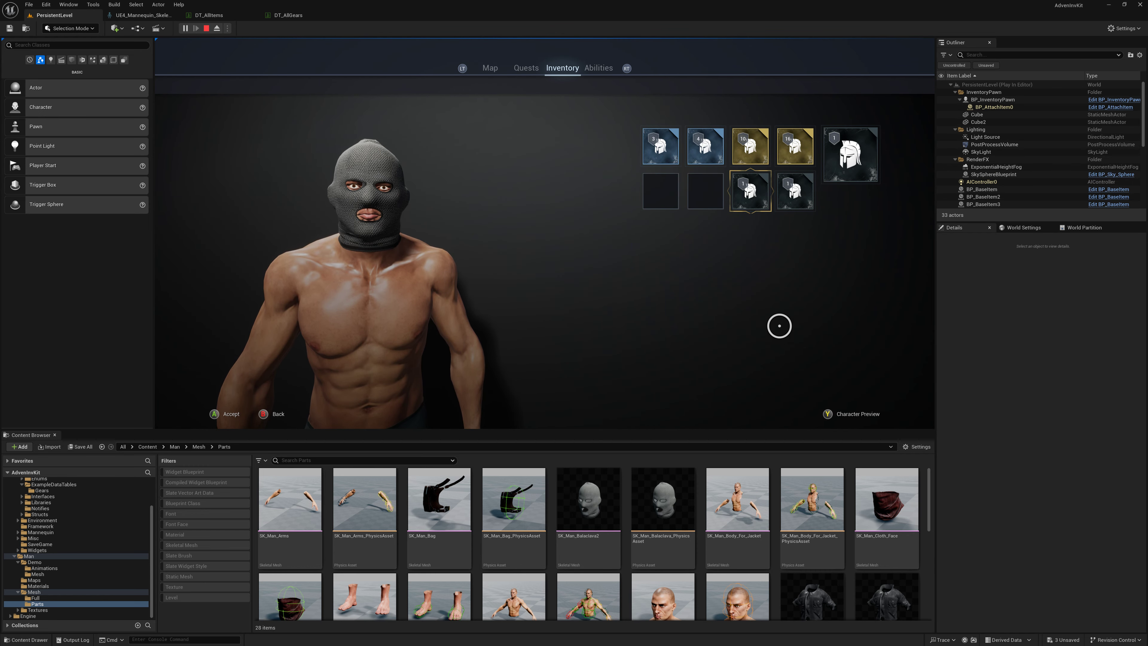
right_click(661, 277)
right_click(660, 277)
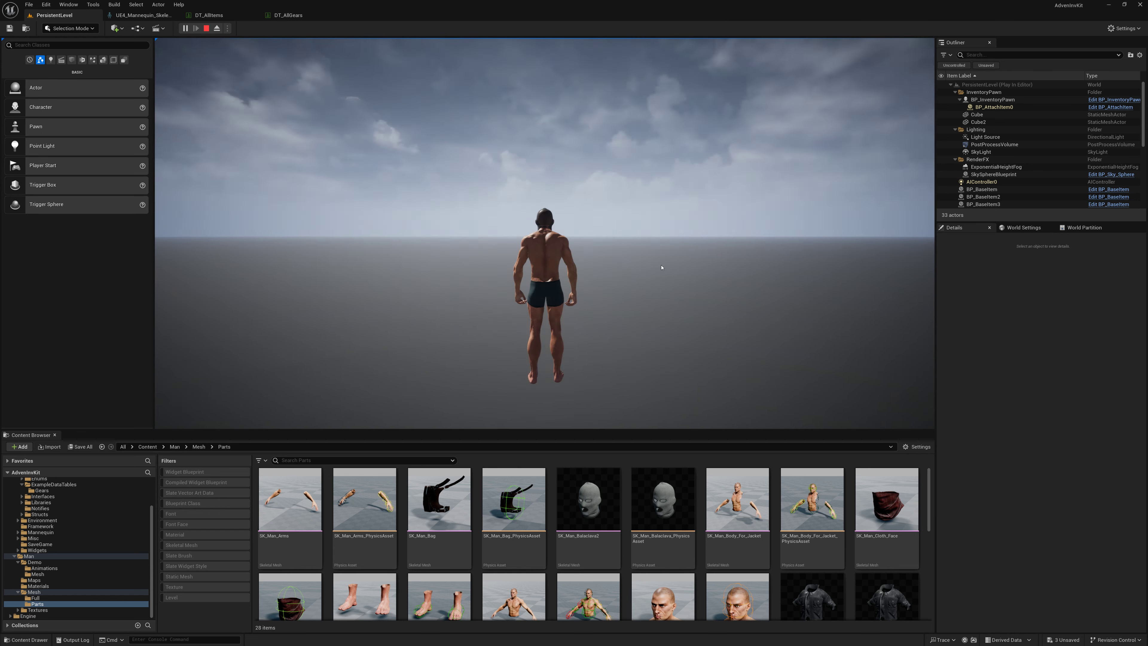